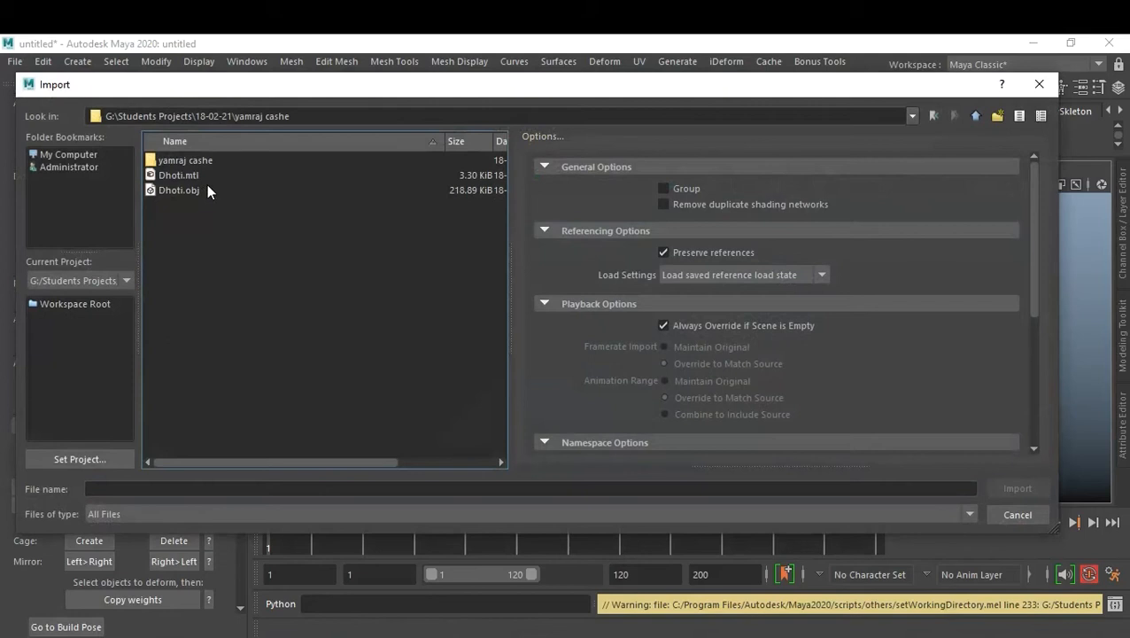
Import Dhoti.obj from the yamraj cashe folder into the scene
double_click(177, 191)
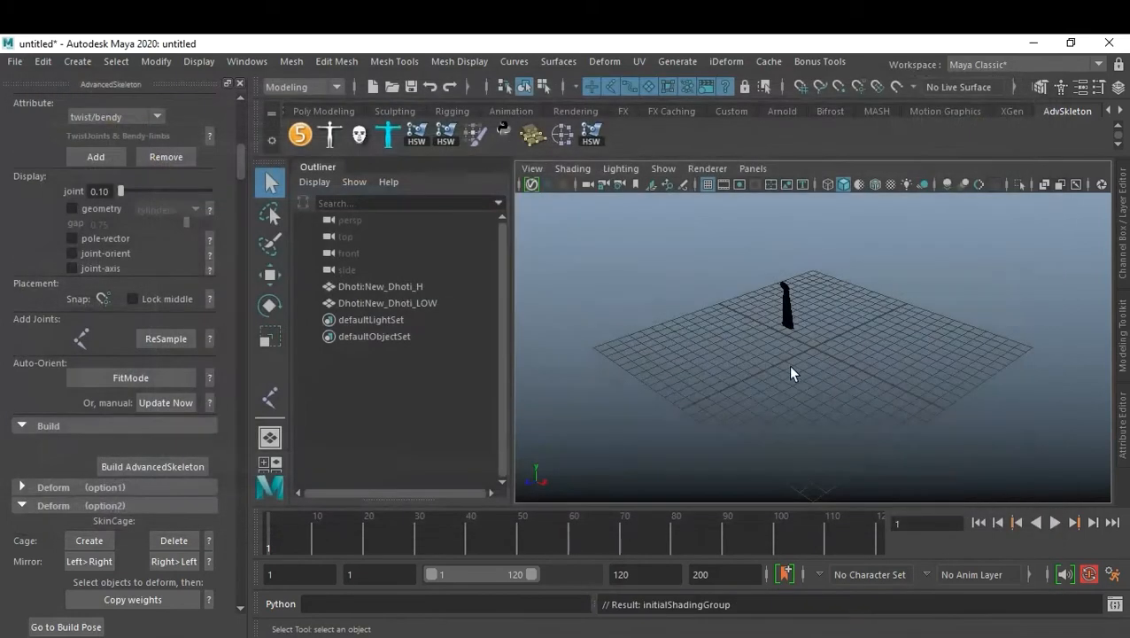
left_click(791, 324)
key("f")
left_click(891, 370)
left_click_drag(891, 371, 791, 357, "alt")
left_click(823, 353)
left_click(884, 393)
left_click_drag(916, 398, 931, 380, "alt")
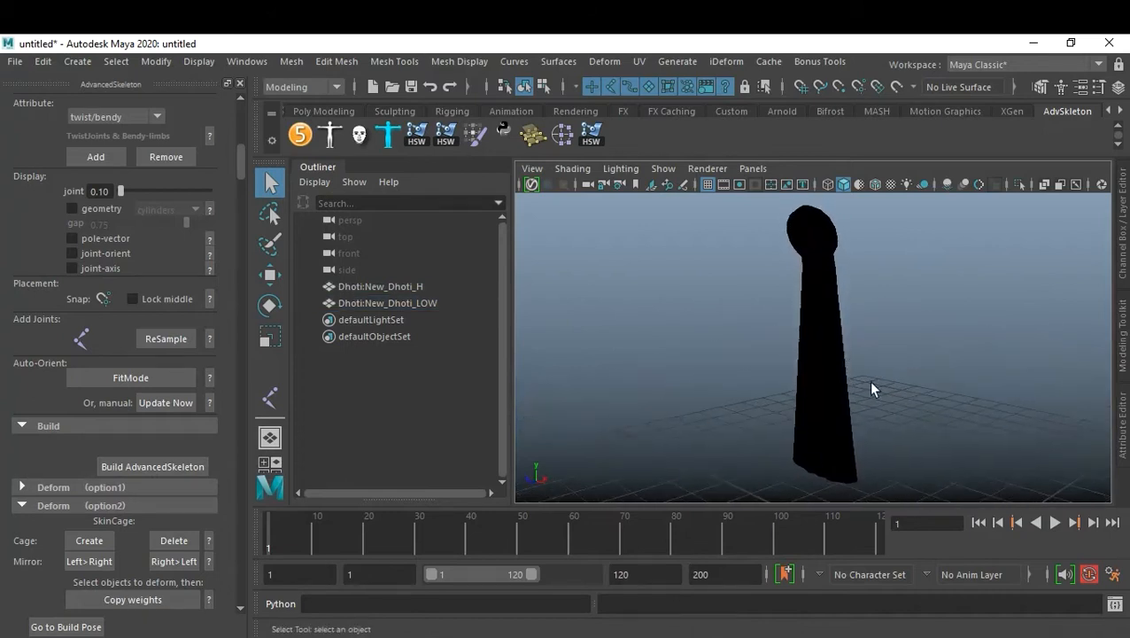
Turn on textured display and assign a new Lambert material to the New_Dhoti_H mesh
left_click(832, 382)
key("6")
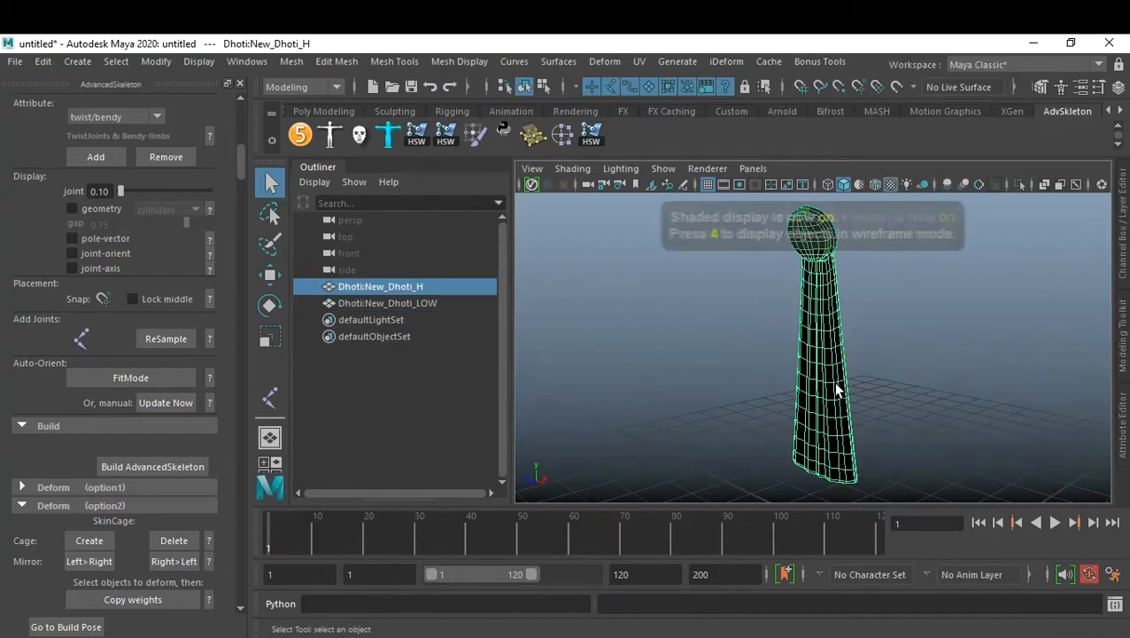
left_click(925, 382)
left_click(791, 357)
left_click(629, 353)
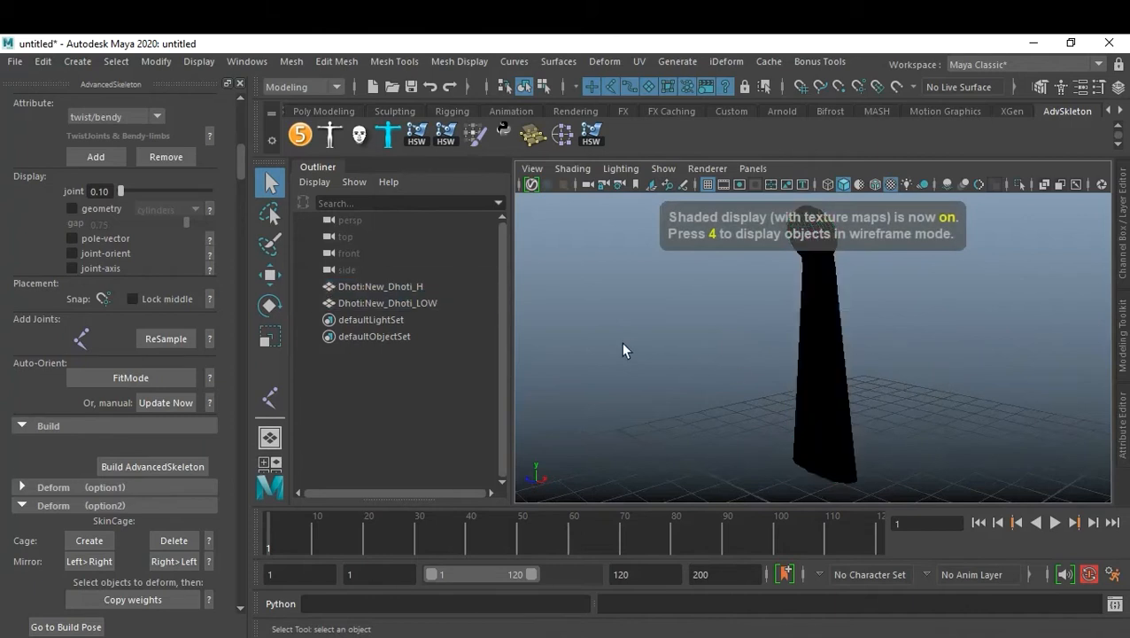
left_click(799, 345)
right_click_drag(808, 196, 918, 541)
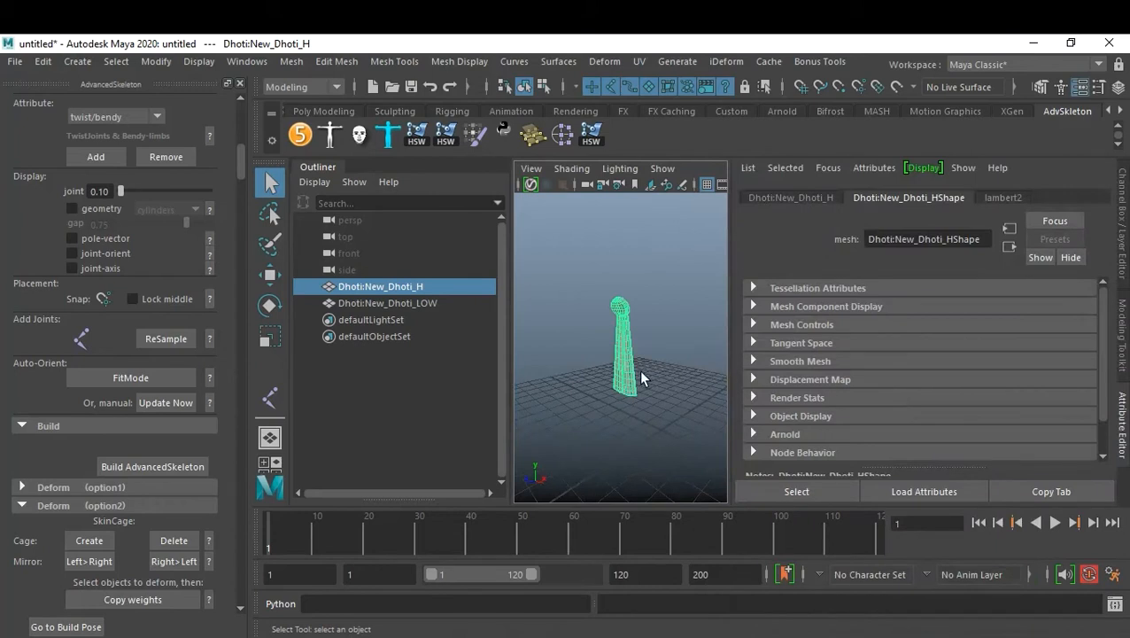
left_click(666, 391)
left_click_drag(666, 391, 643, 403, "alt")
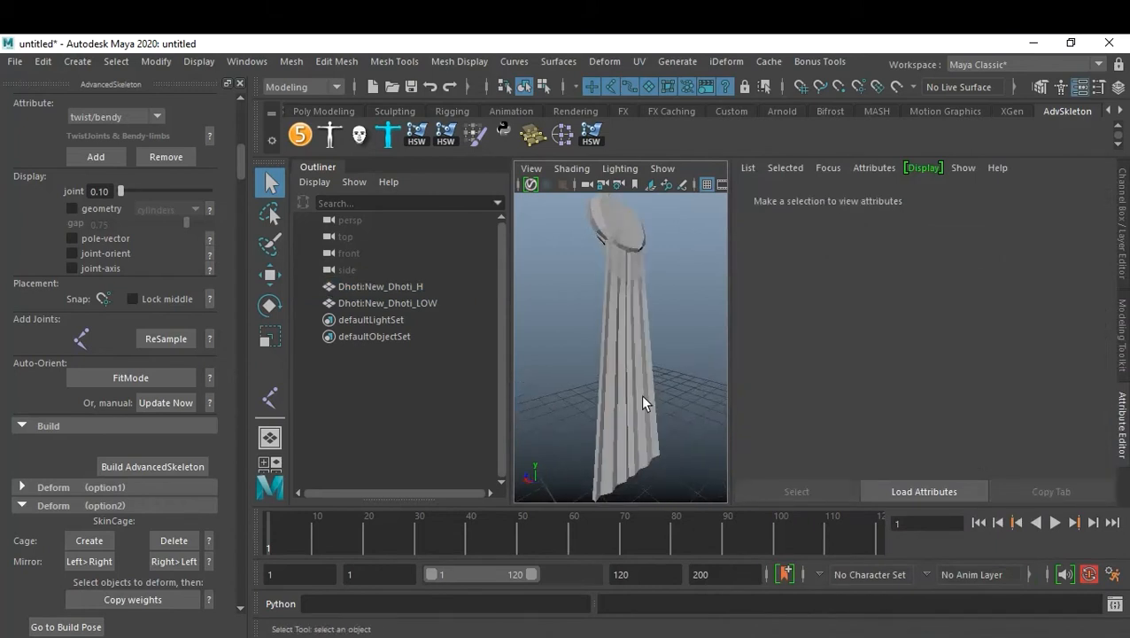
Assign a new Lambert material to the New_Dhoti_LOW mesh and set its color to yellow
left_click(634, 403)
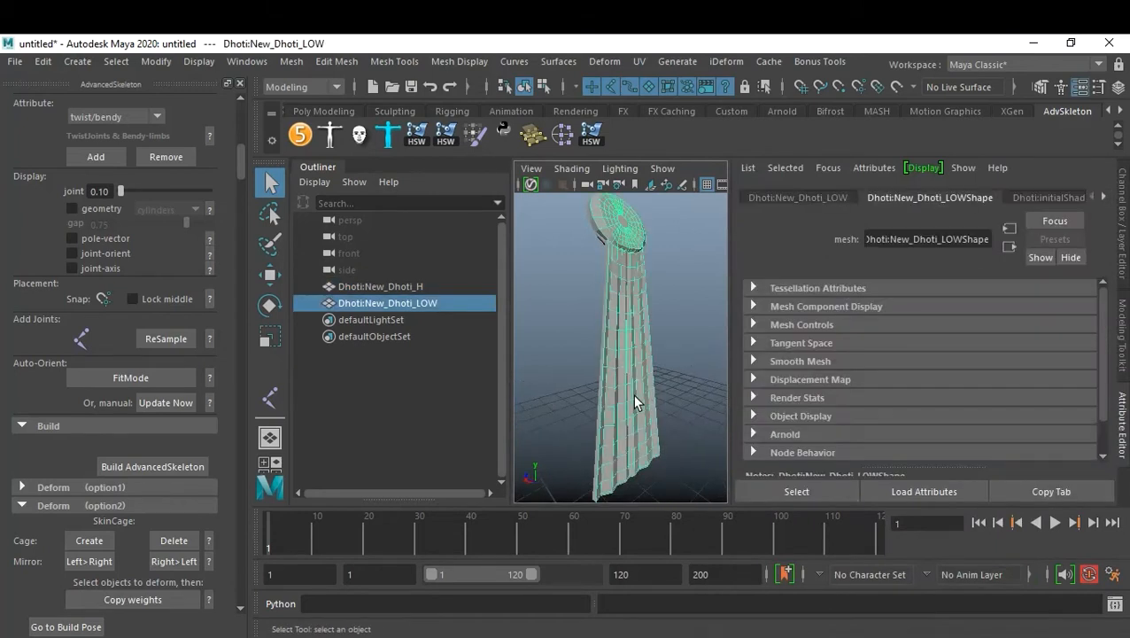
key("g")
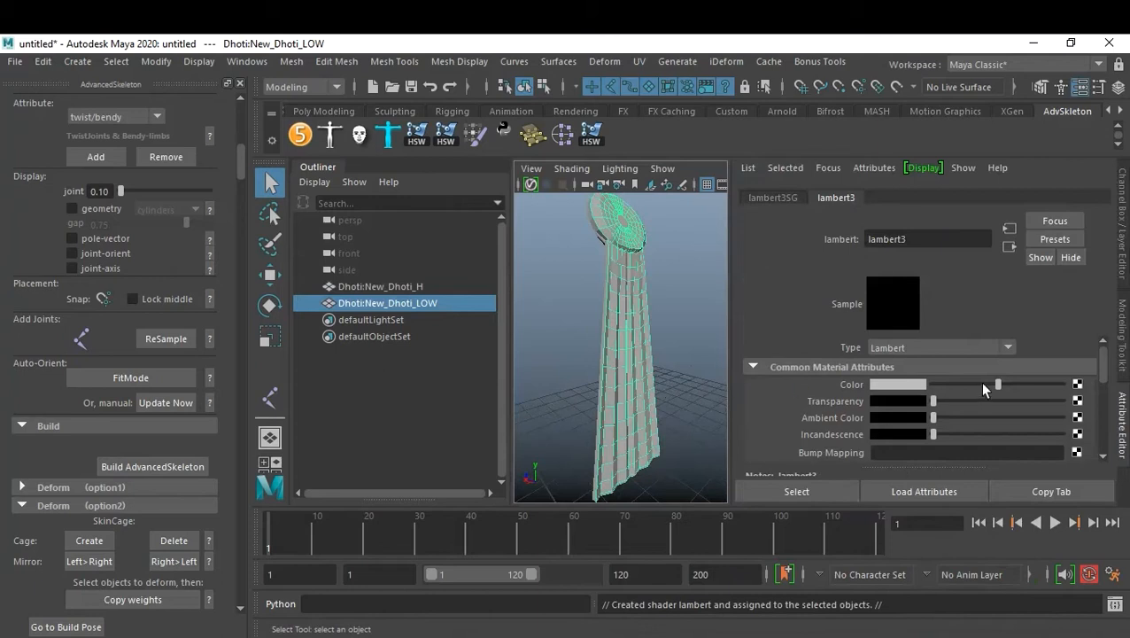
left_click(917, 387)
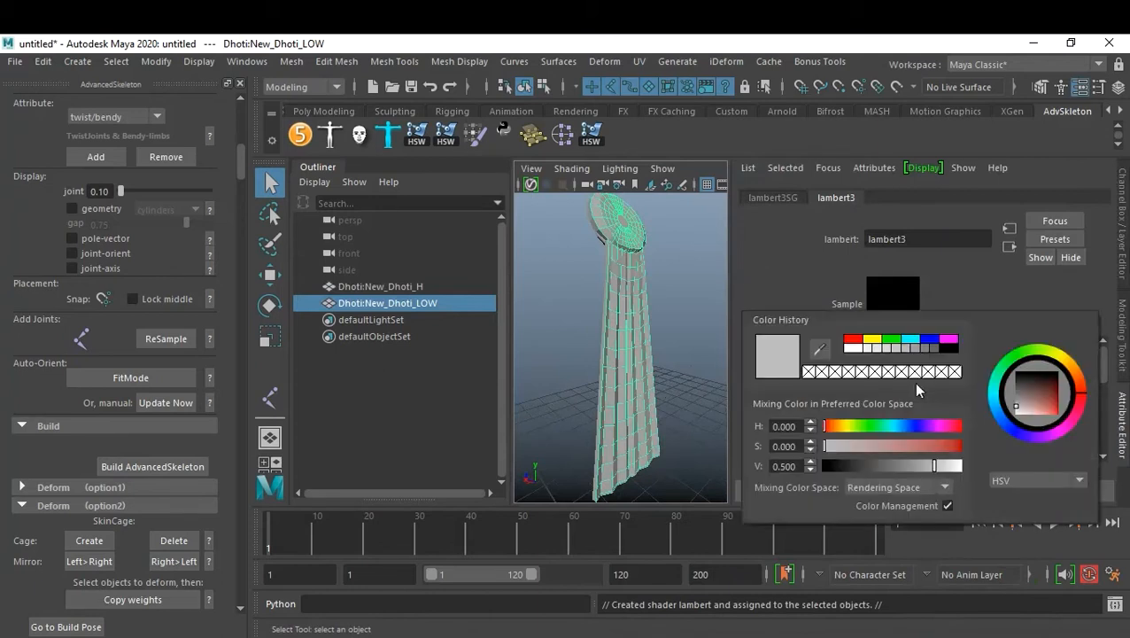
left_click(869, 354)
left_click(691, 302)
left_click_drag(691, 302, 681, 390, "alt")
Close the Attribute Editor and hide the New_Dhoti_H mesh
left_click(632, 329)
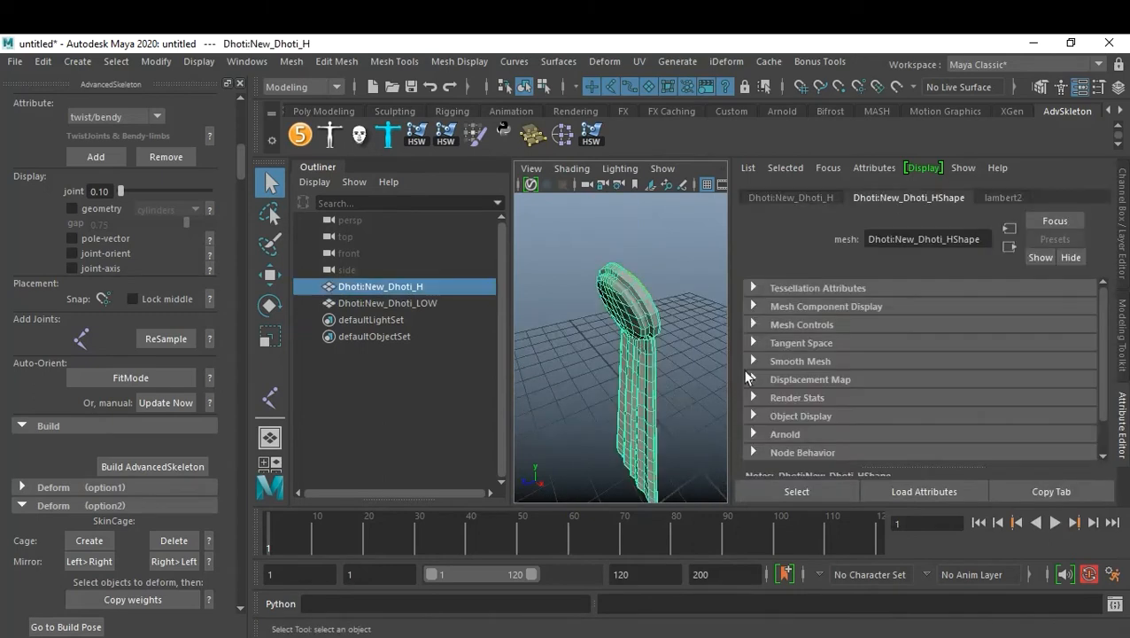
left_click(680, 288)
left_click_drag(679, 288, 613, 340, "alt")
left_click_drag(696, 363, 660, 356, "alt")
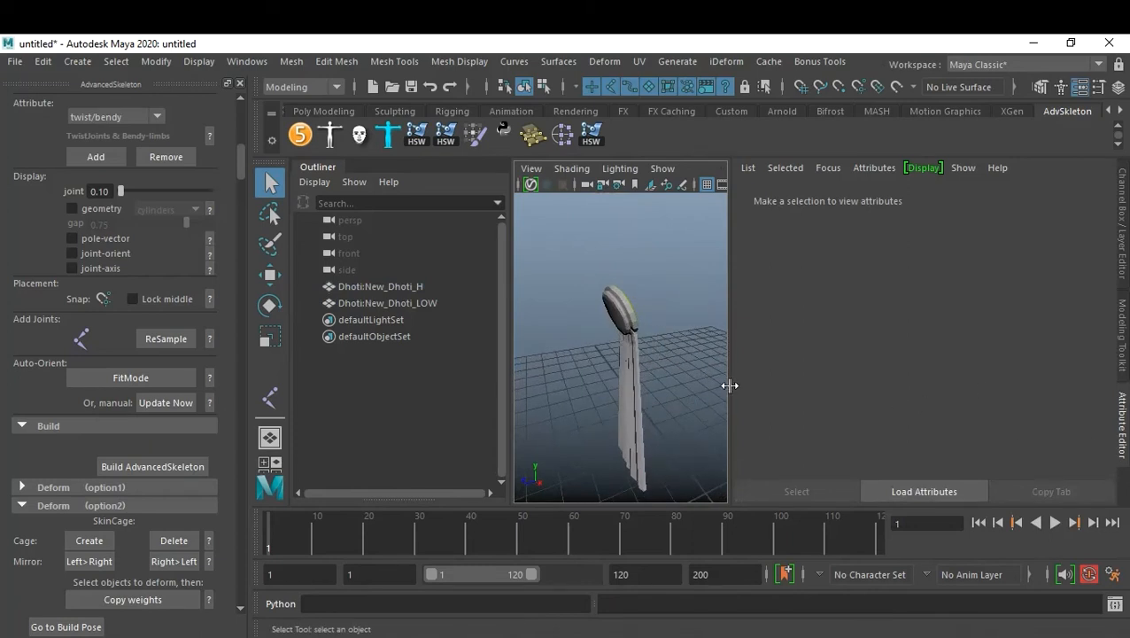
left_click(1121, 427)
left_click_drag(954, 409, 791, 358, "alt")
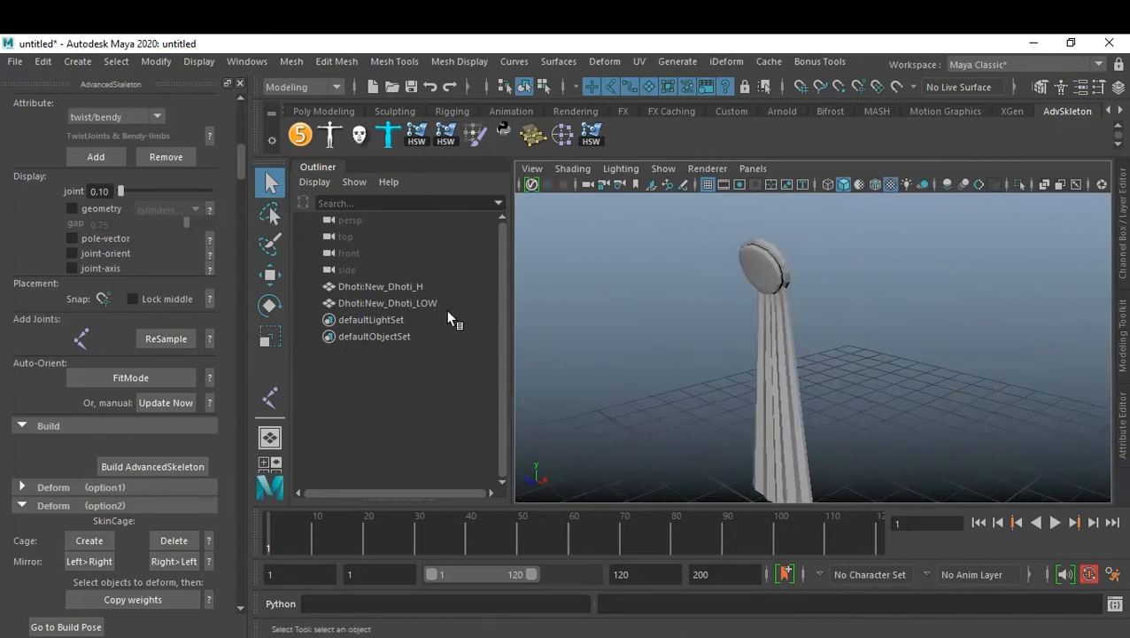
left_click(420, 289)
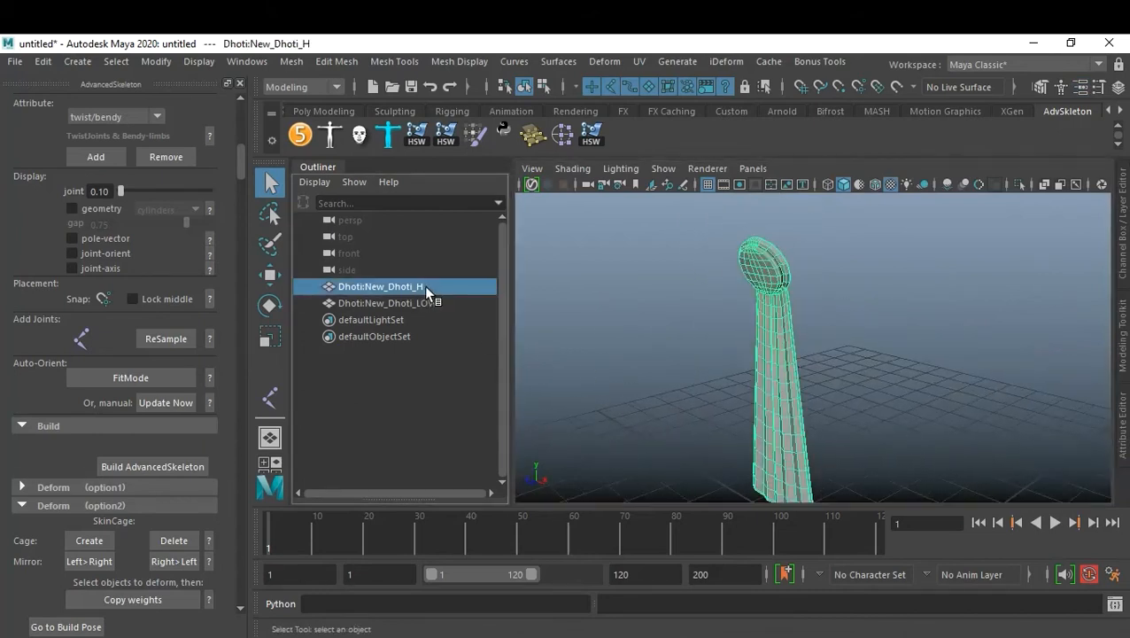
key("ctrl+h")
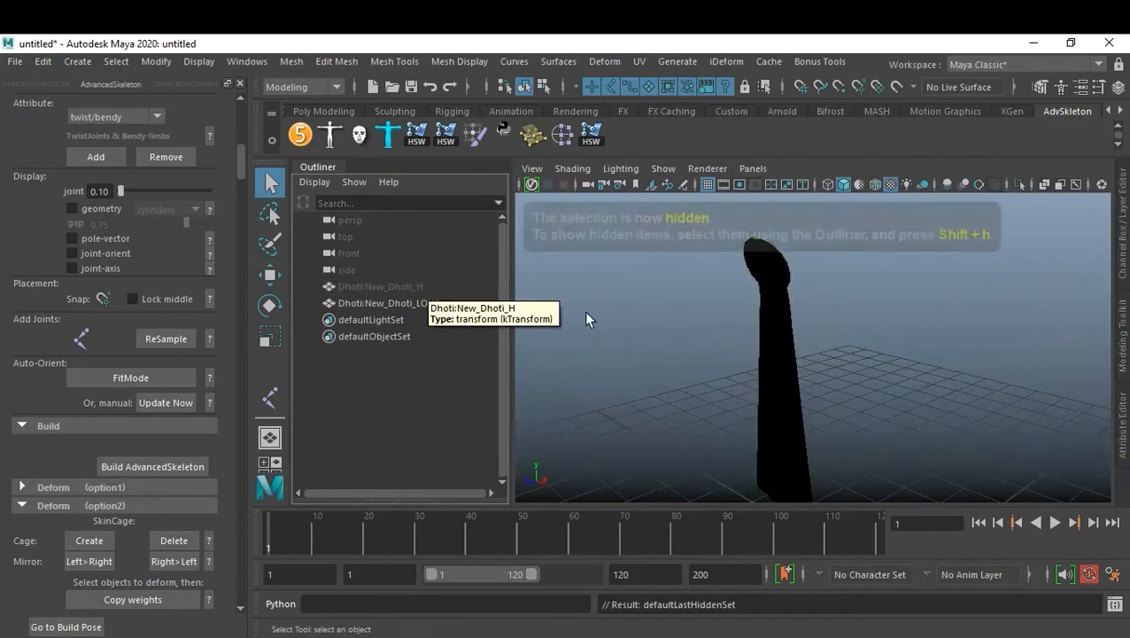
Select the vertical edge loop running down the middle of the New_Dhoti_LOW mesh
left_click(787, 372)
left_click_drag(831, 376, 782, 386, "alt")
left_click(845, 360)
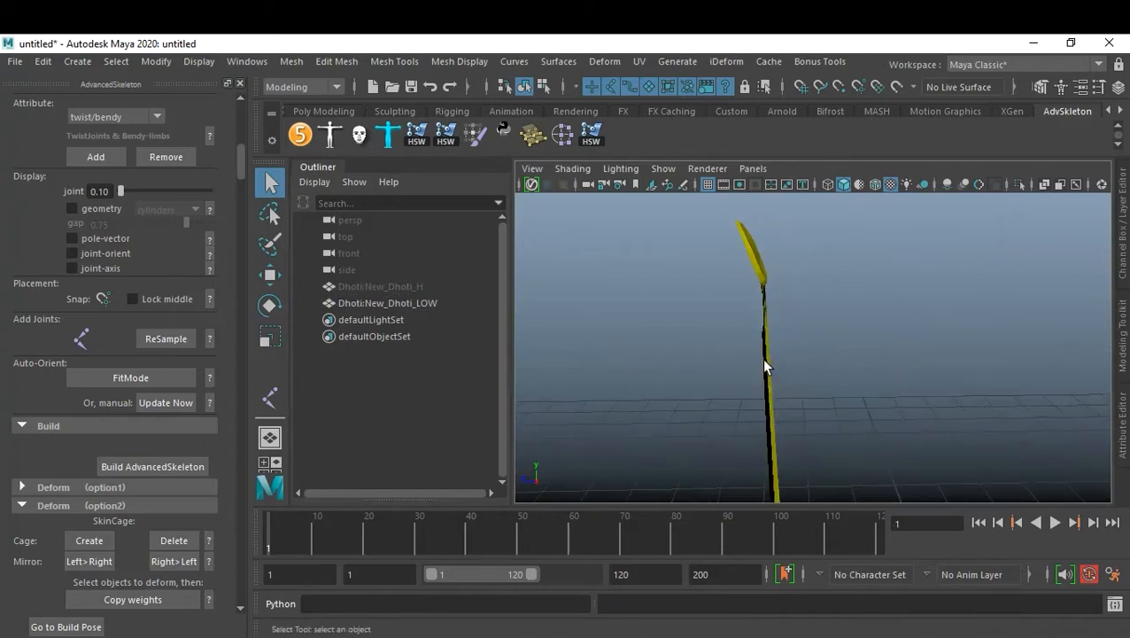
mouse_move(795, 360)
left_mouse_down("alt")
mouse_move(833, 328)
mouse_move(837, 301)
mouse_move(792, 355)
left_mouse_up("alt")
right_click_drag(792, 355, 879, 390, "alt")
left_click(808, 336)
right_click_drag(809, 336, 885, 394, "alt")
left_click_drag(886, 394, 789, 360, "alt")
right_click_drag(789, 360, 877, 356, "alt")
right_click_drag(774, 399, 792, 378, "alt")
right_click_drag(784, 202, 797, 156)
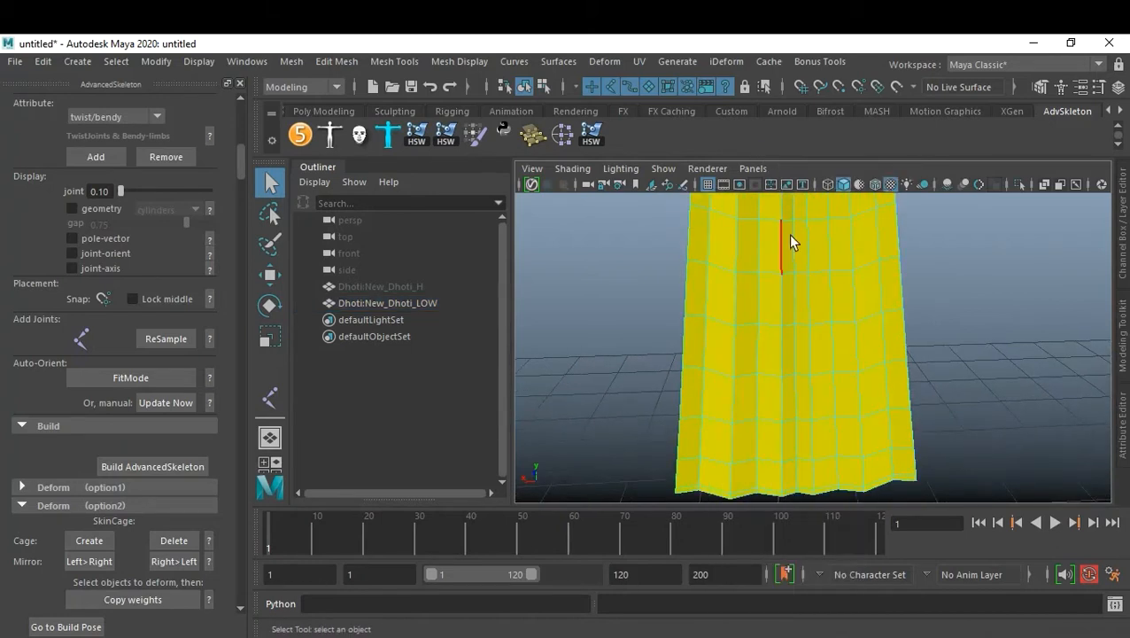
left_click(795, 358)
Switch to wireframe display and convert the selected polygon edge loop to a curve
left_click_drag(840, 303, 881, 412, "alt")
key("4")
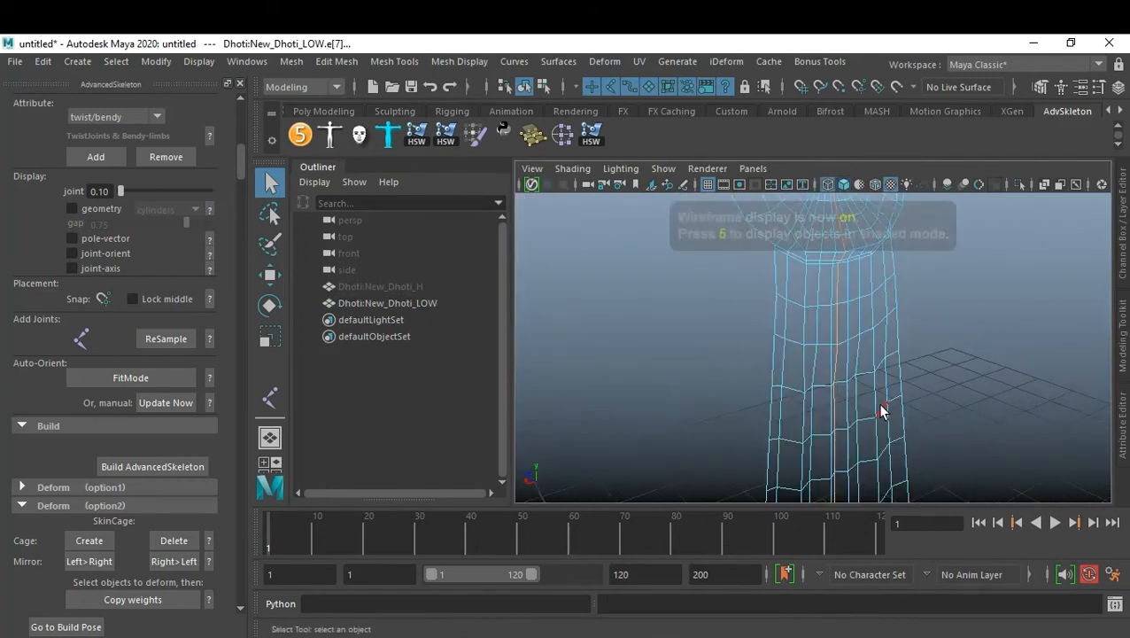
left_click_drag(890, 361, 896, 390, "alt")
middle_click_drag(895, 391, 920, 204, "alt")
left_click_drag(919, 204, 866, 327, "alt")
middle_click_drag(866, 327, 878, 395, "alt")
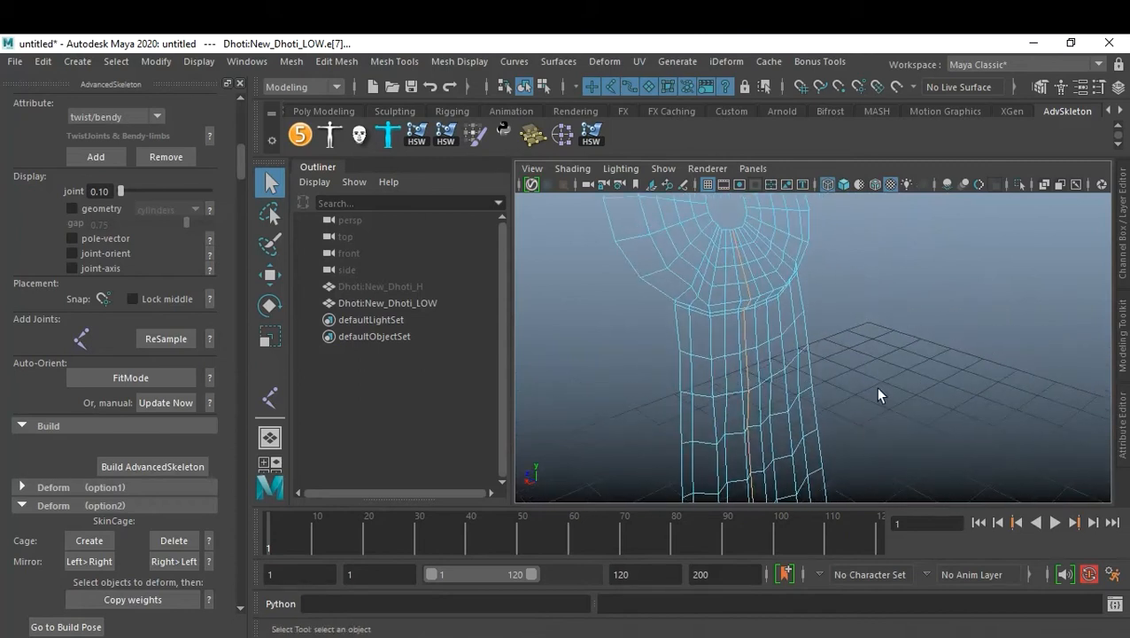
left_click(813, 62)
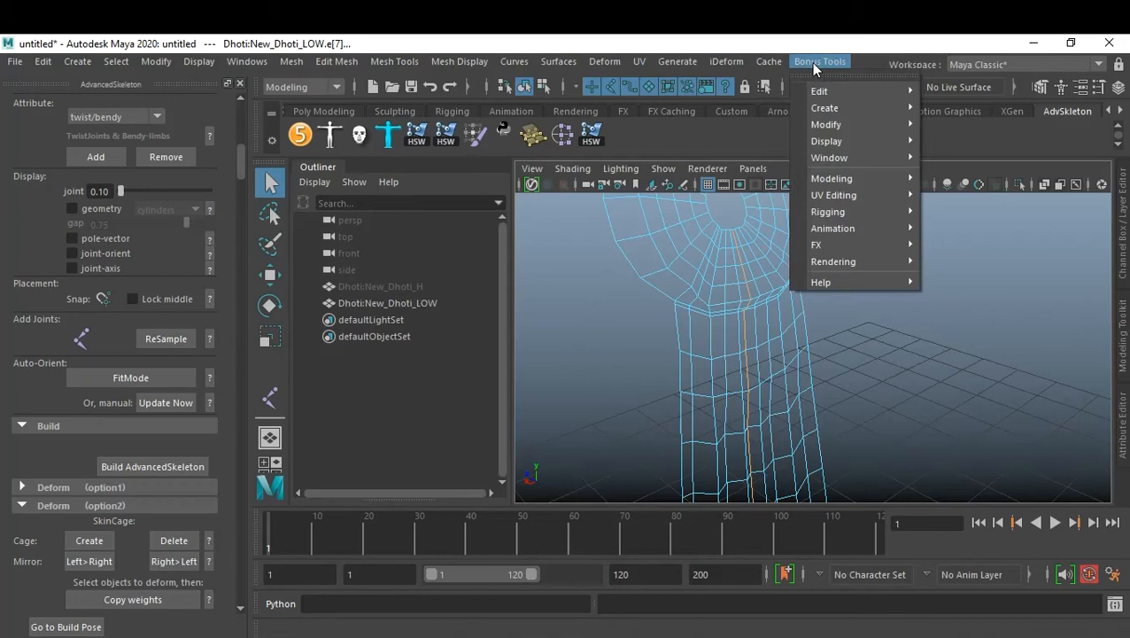
left_click(809, 38)
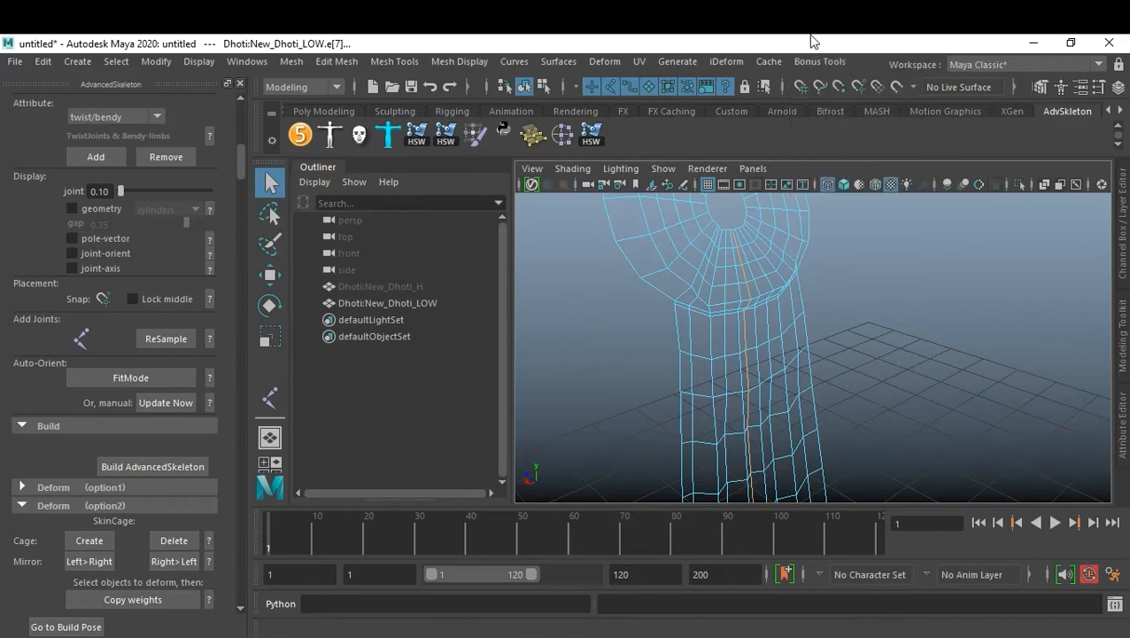
left_click(78, 61)
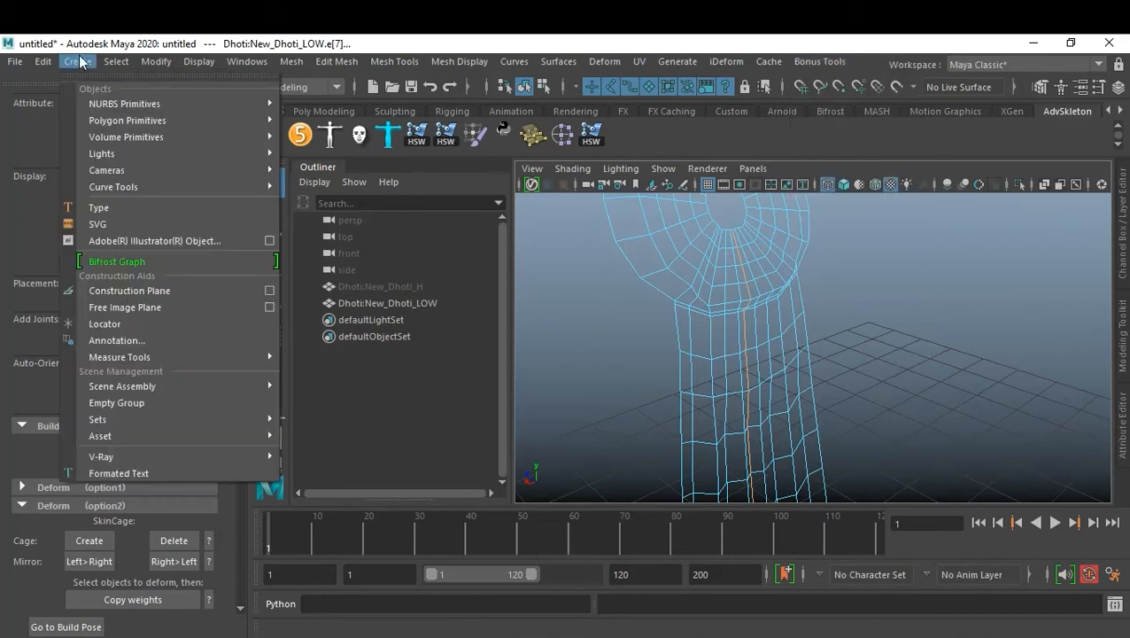
mouse_move(140, 60)
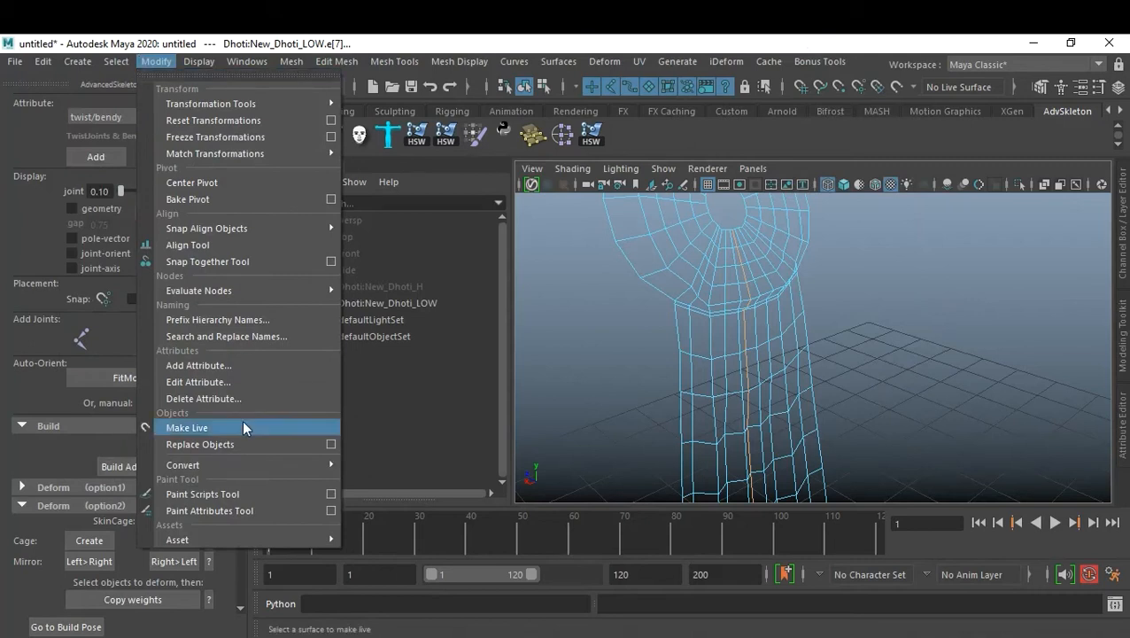
mouse_move(245, 468)
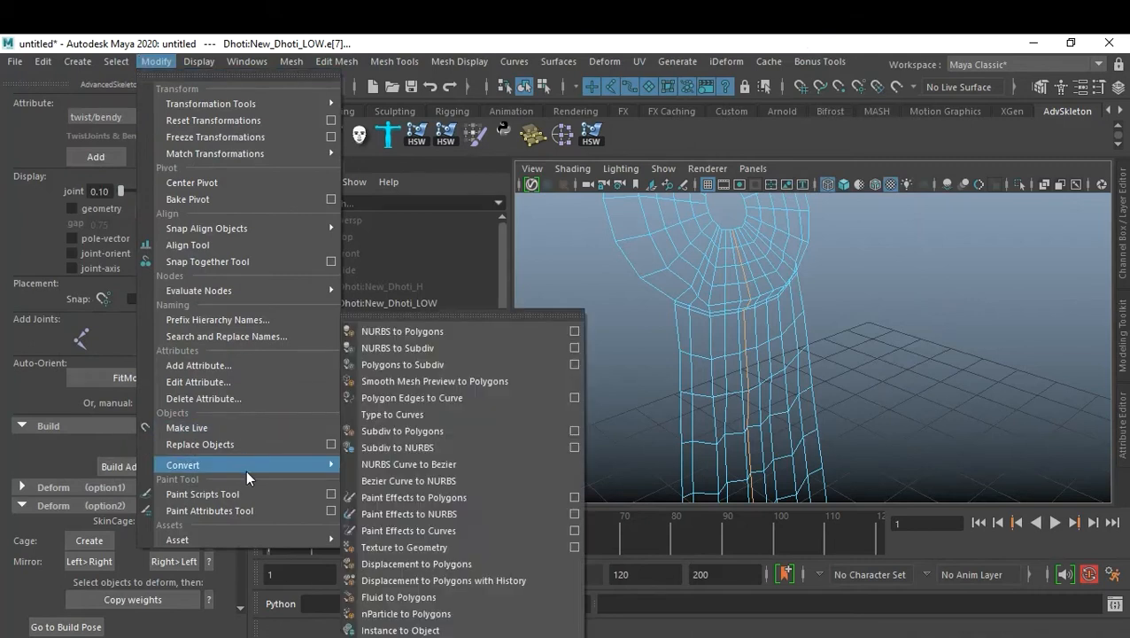
left_click(466, 398)
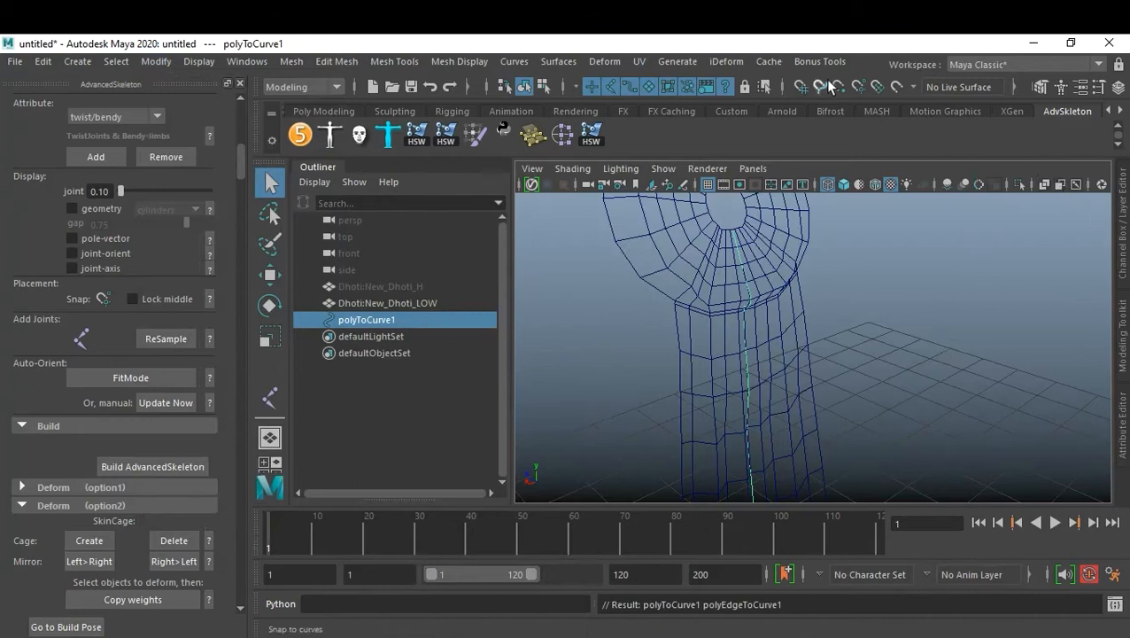
Create joints along the new curve with 10 bones, without rebuilding the curve or adding a spline IK
left_click(806, 62)
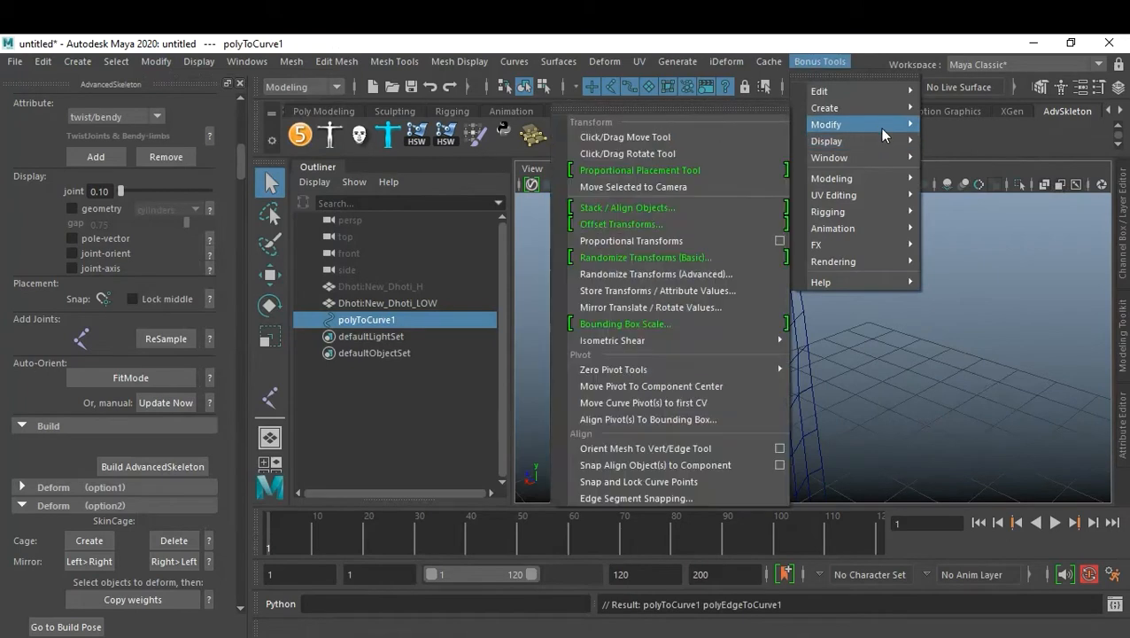
mouse_move(881, 109)
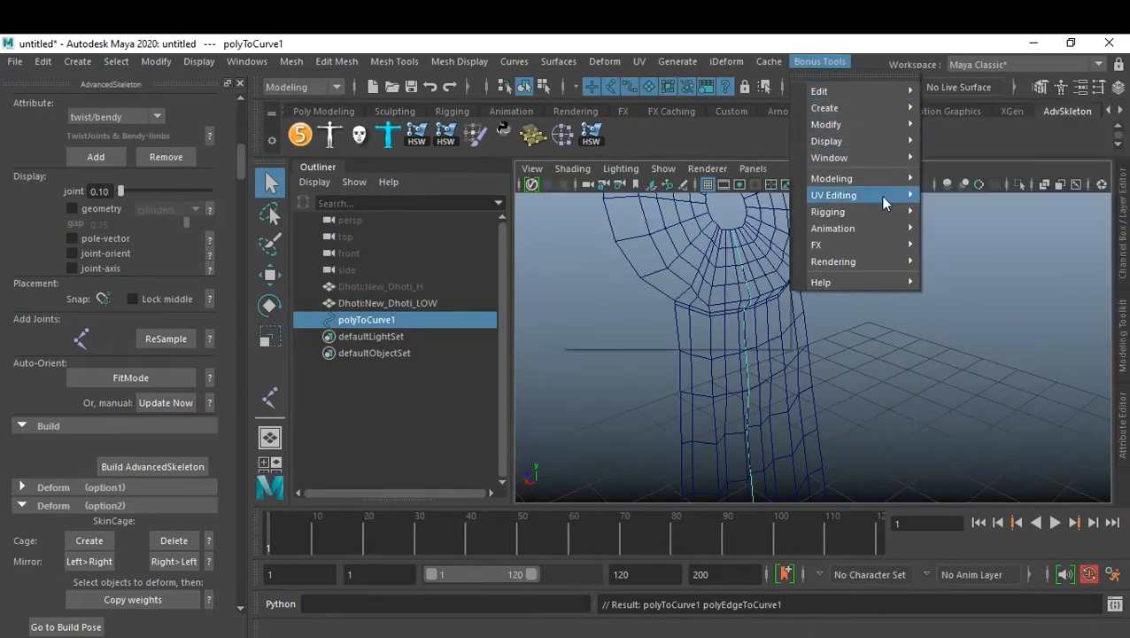
mouse_move(881, 212)
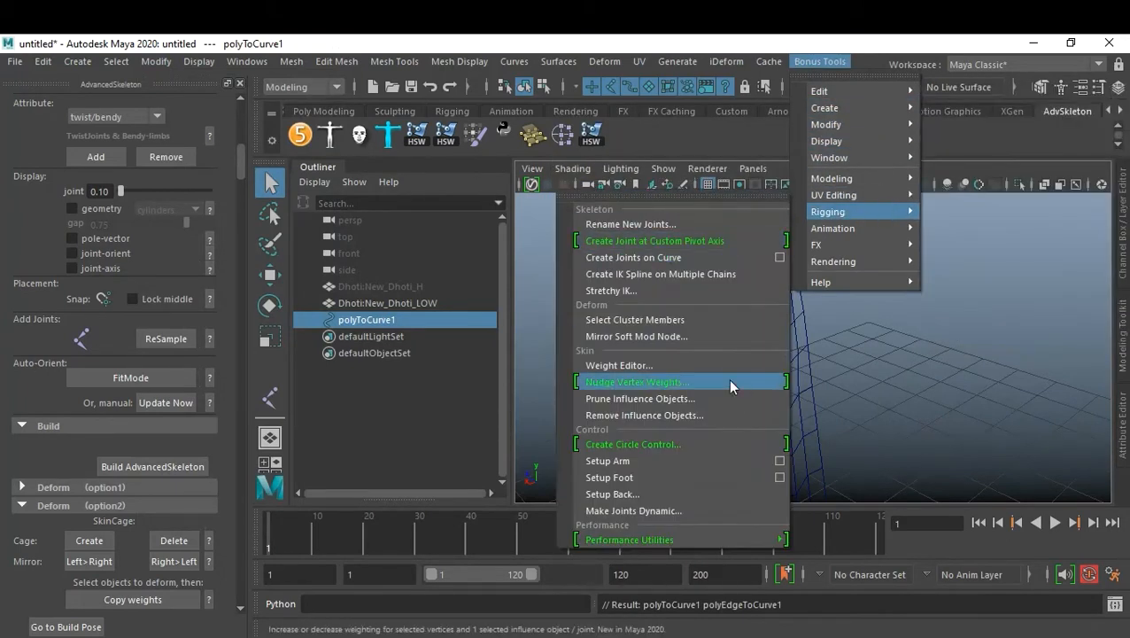
left_click(778, 256)
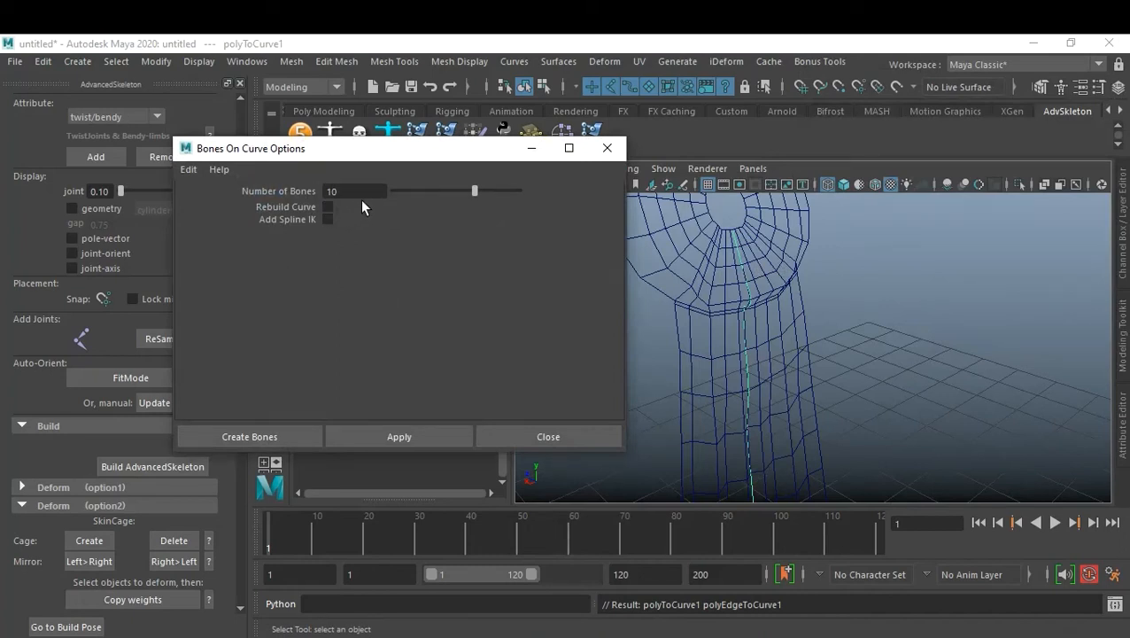
left_click(267, 438)
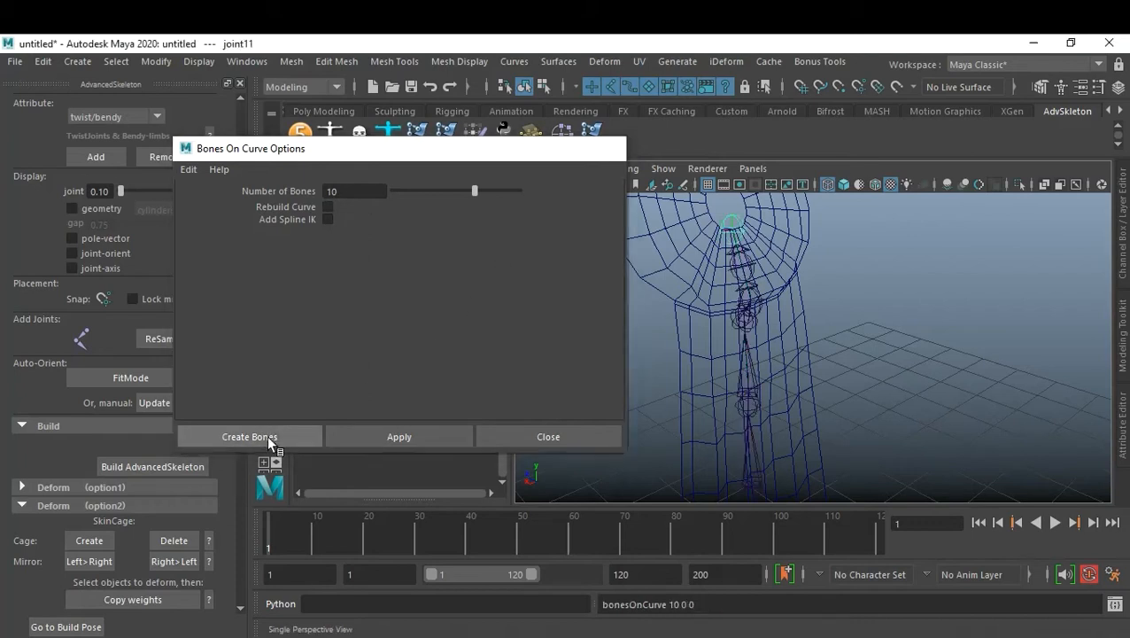
Switch to the Rigging menu set and reroot the skeleton at the chain's top joint, joint11, near the round head of the dhoti
left_click(900, 373)
left_click_drag(904, 372, 840, 307, "alt")
scroll(840, 308, "up", 3)
middle_click_drag(824, 287, 817, 333, "alt")
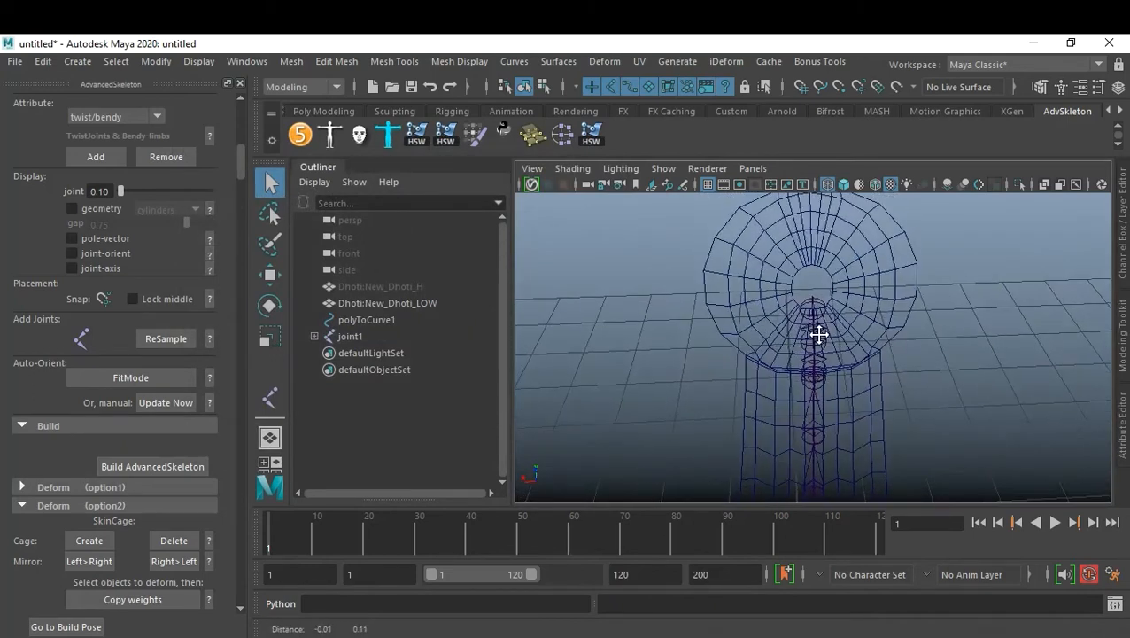
scroll(878, 367, "up", 5)
left_click(818, 267)
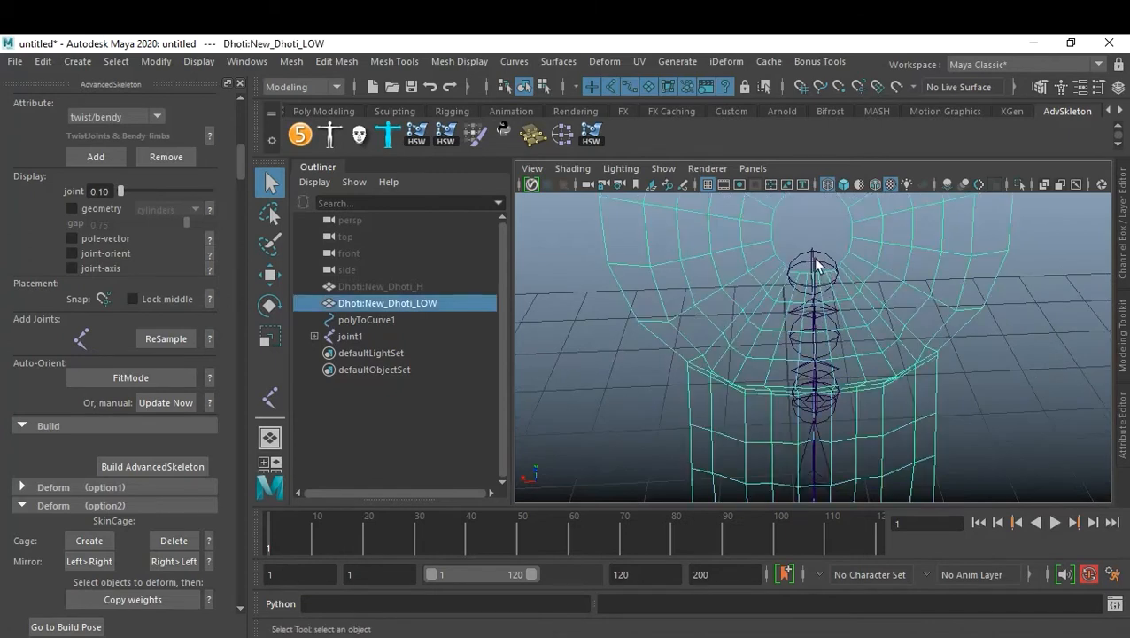
left_click(809, 254)
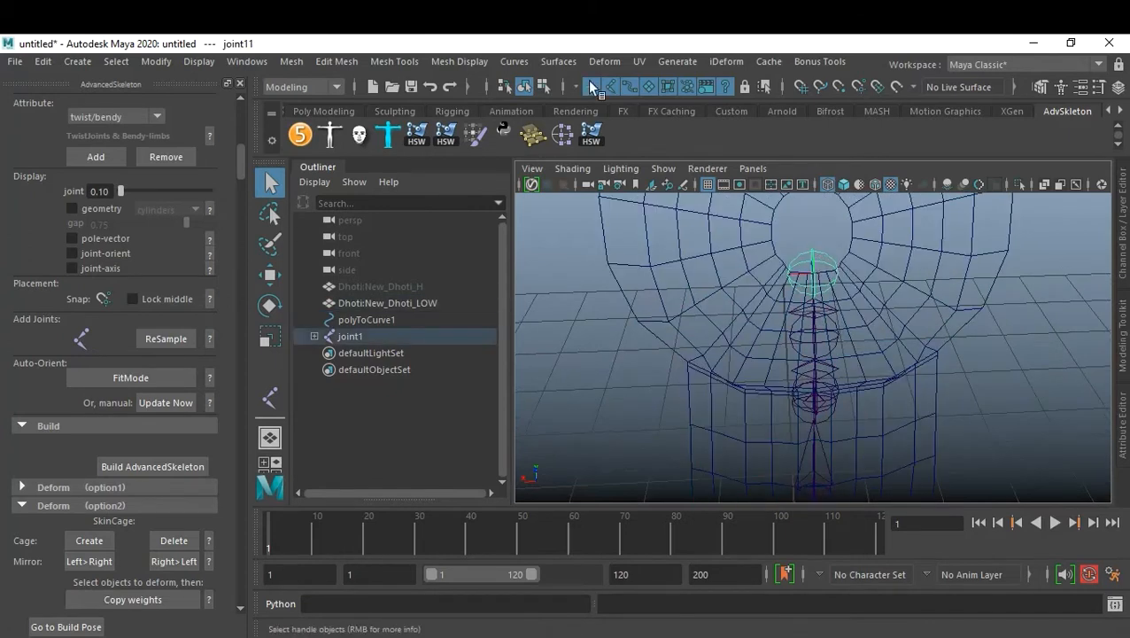
left_click(310, 88)
left_click(310, 124)
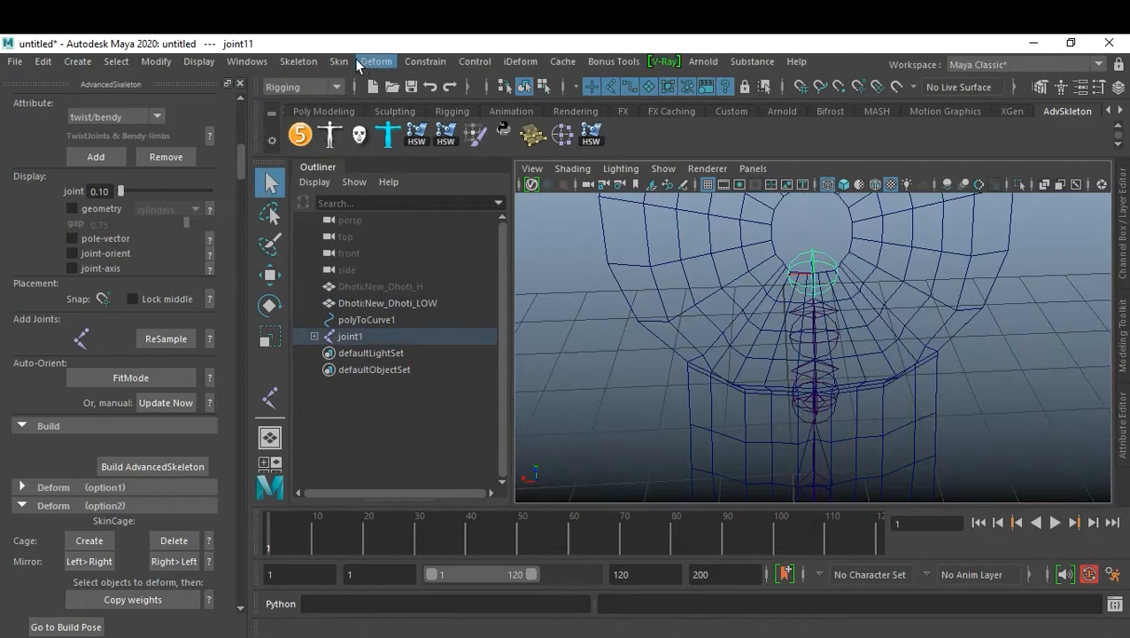
left_click(299, 64)
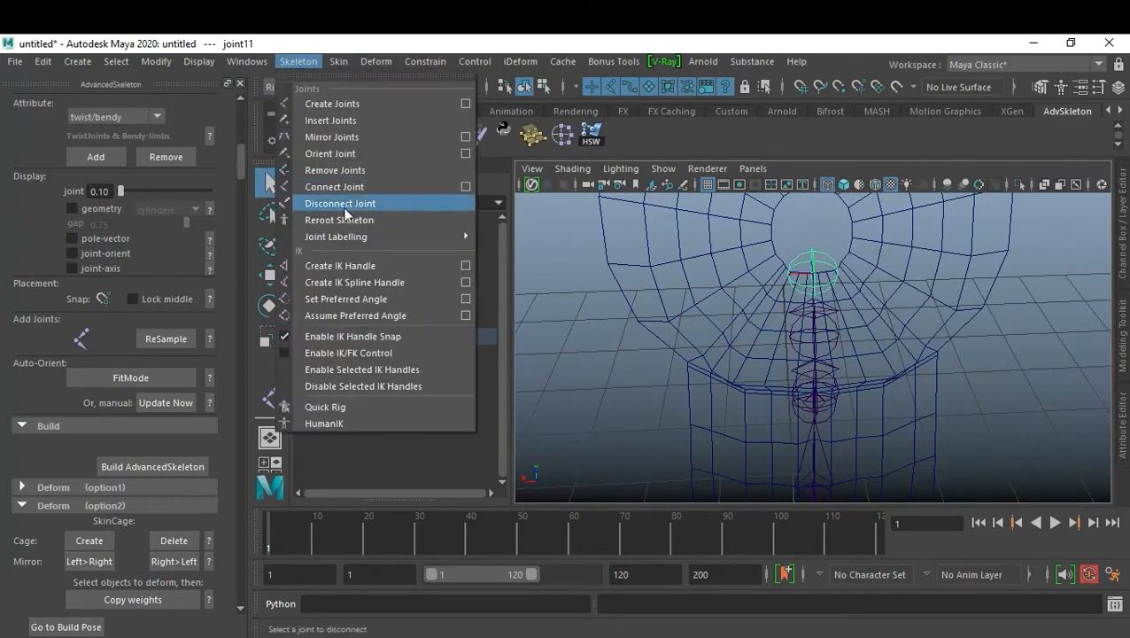
left_click(373, 219)
left_click(1038, 359)
right_click_drag(1038, 359, 893, 330, "alt")
middle_click_drag(928, 380, 939, 257, "alt")
right_click_drag(952, 303, 871, 282, "alt")
left_click_drag(800, 232, 908, 285, "alt")
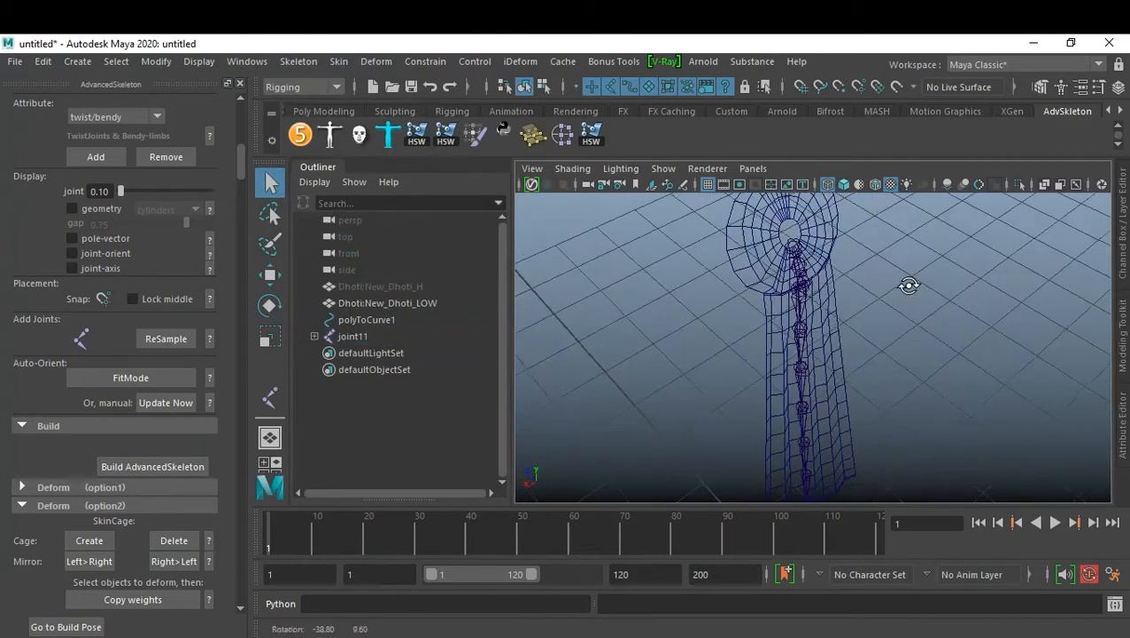
Delete the construction history of polyToCurve1 and both dhoti meshes, New_Dhoti_LOW and New_Dhoti_H
left_click(793, 258)
left_click_drag(823, 286, 920, 321, "alt")
middle_click_drag(920, 321, 828, 214, "alt")
right_click_drag(828, 213, 806, 323, "alt")
left_click_drag(807, 323, 873, 333, "alt")
middle_click_drag(850, 310, 855, 382, "alt")
left_click(366, 320)
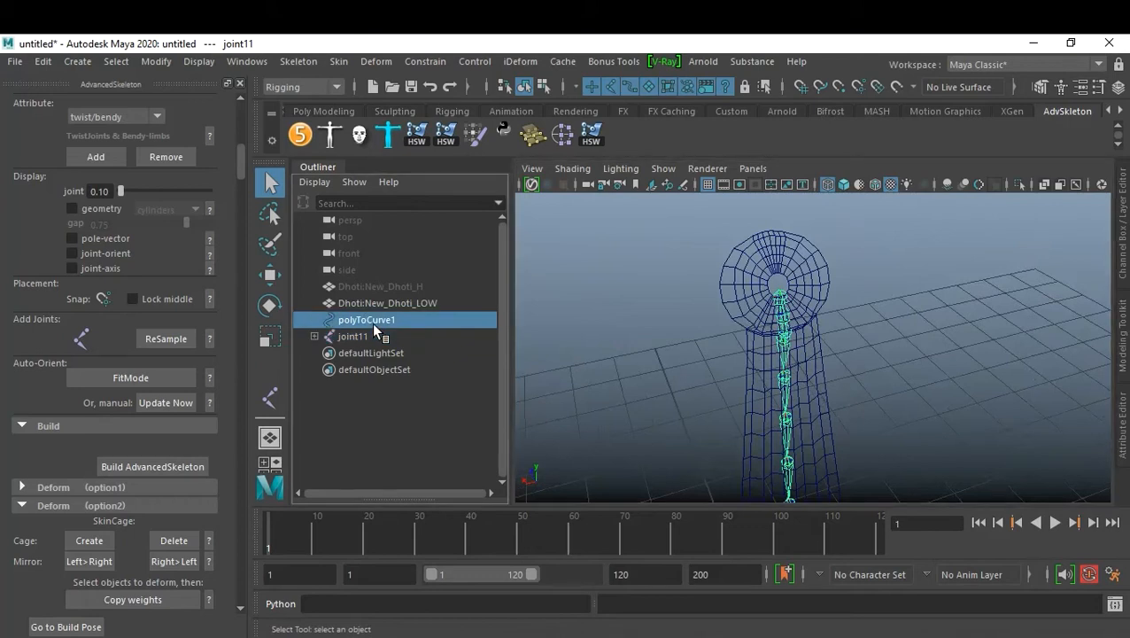
left_click(387, 302, "shift")
left_click(400, 287, "shift")
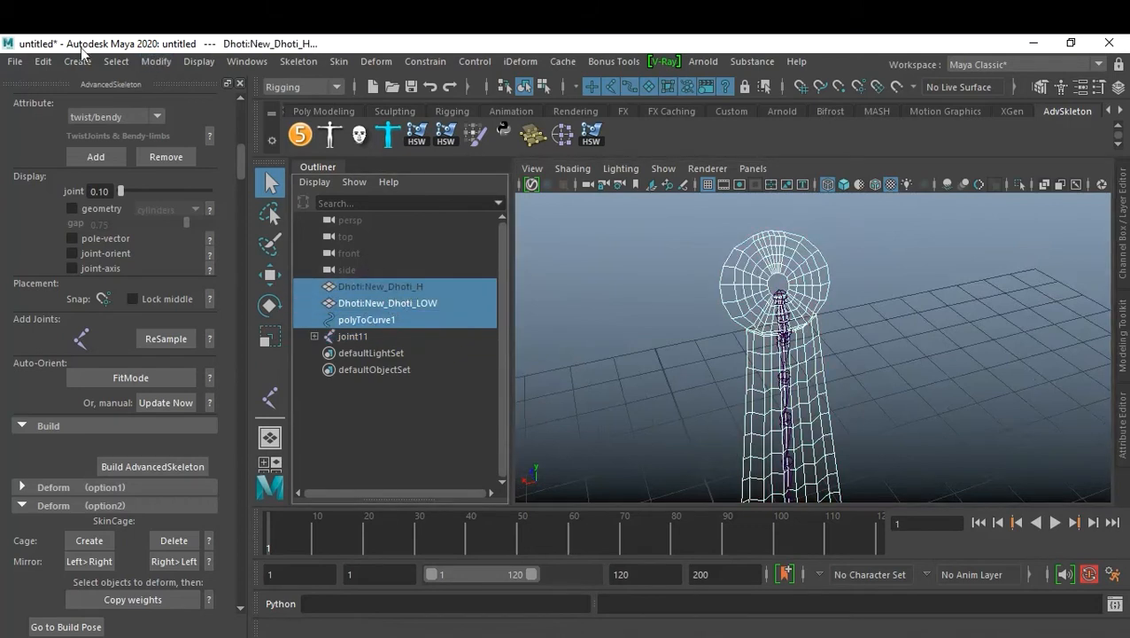
left_click(42, 61)
mouse_move(189, 264)
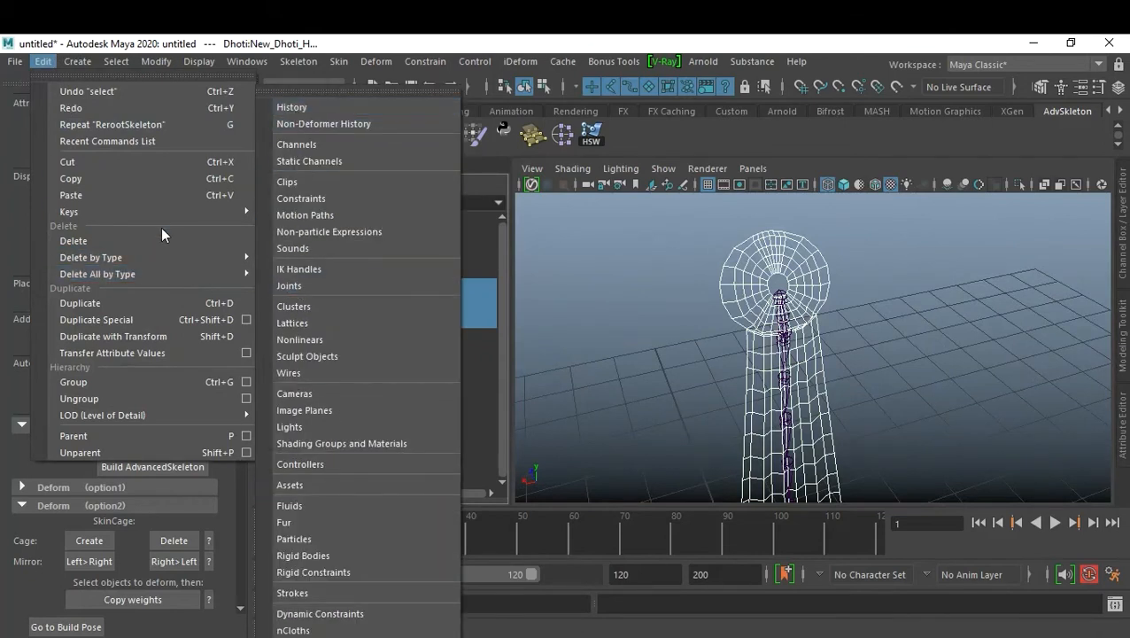
left_click(315, 257)
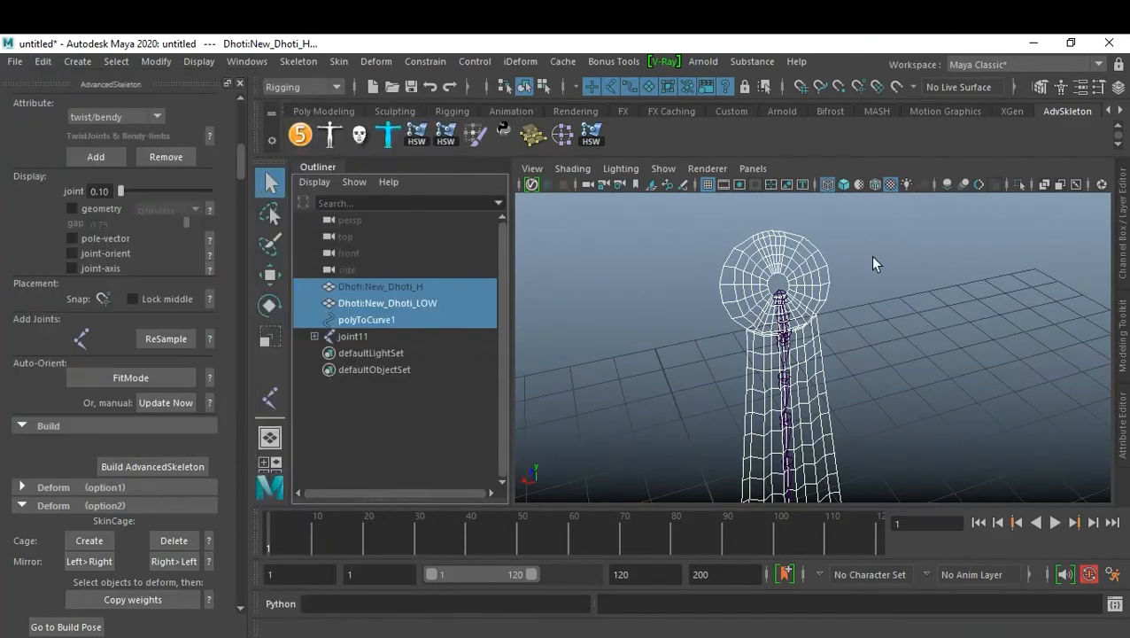
Hide the polyToCurve1 curve running along the middle of the dhoti
left_click(912, 276)
left_click(378, 321)
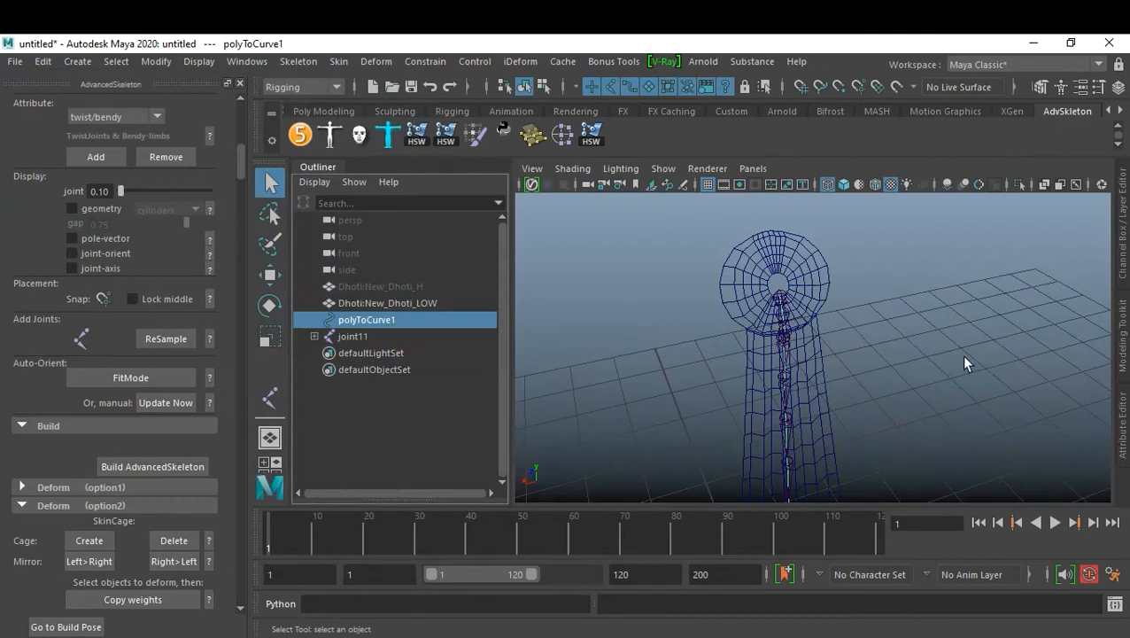
key("ctrl+h")
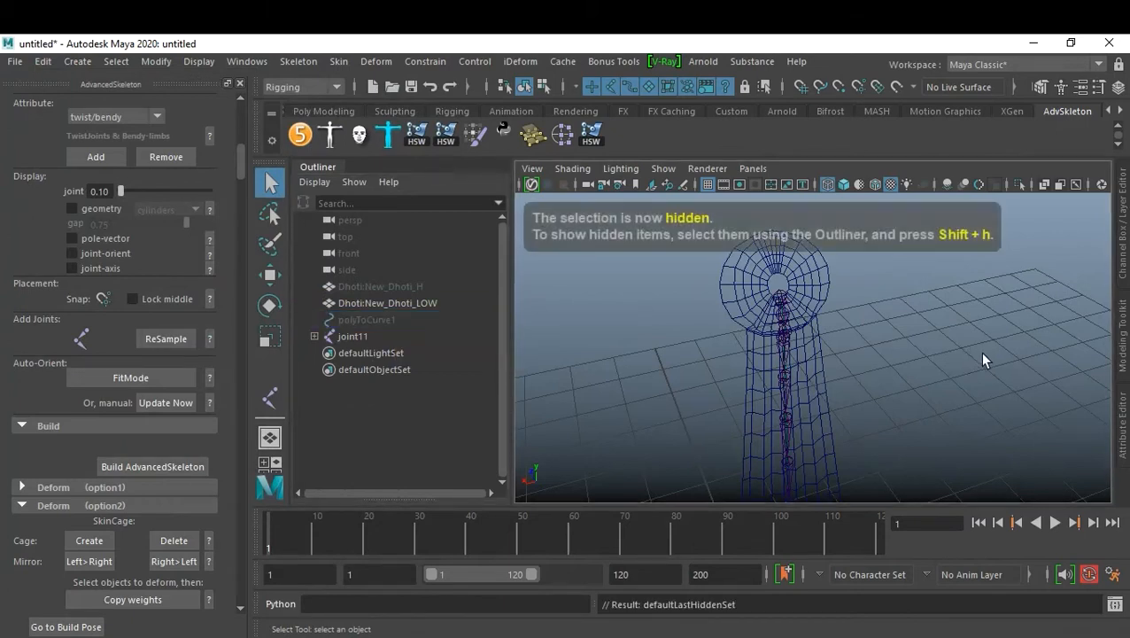
Examine the joint11 chain inside the dhoti from several angles, checking its placement from the round head down the cloth
left_click_drag(724, 317, 857, 346, "alt")
middle_click_drag(857, 345, 825, 301, "alt")
right_click_drag(825, 301, 863, 330, "alt")
left_click_drag(863, 331, 782, 324, "alt")
right_click_drag(782, 324, 890, 326, "alt")
middle_click_drag(890, 326, 926, 329, "alt")
left_click_drag(877, 329, 843, 310, "alt")
middle_click_drag(872, 323, 800, 322, "alt")
left_click_drag(800, 322, 789, 410, "alt")
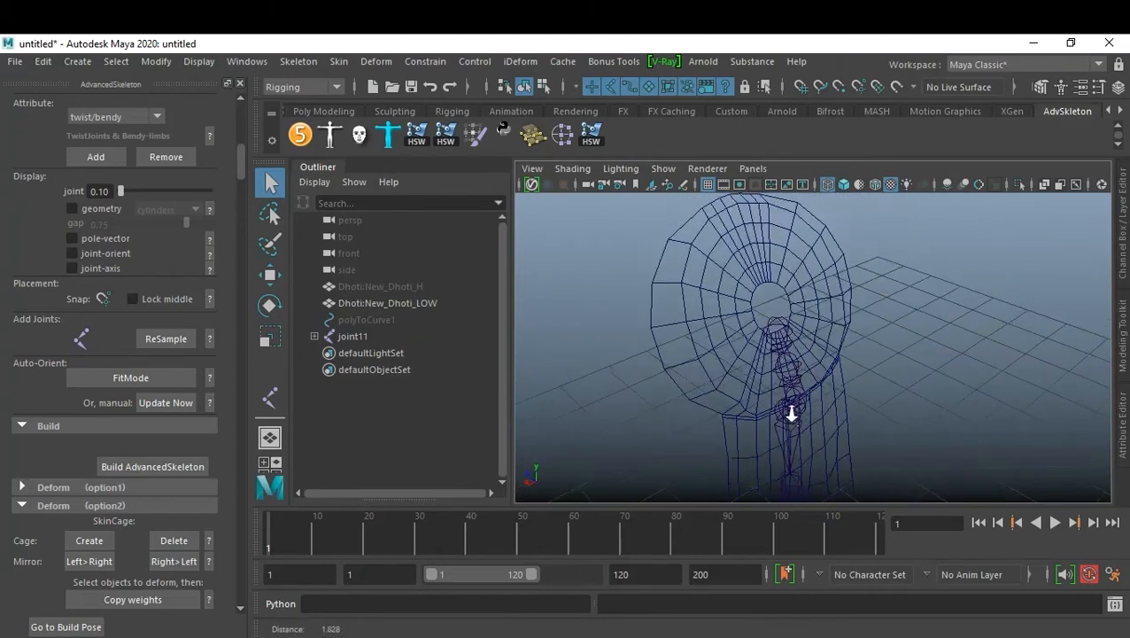
middle_click_drag(788, 409, 846, 368, "alt")
right_click_drag(856, 344, 805, 341, "alt")
middle_click_drag(805, 341, 833, 312, "alt")
left_click(802, 286)
left_click_drag(751, 288, 840, 308, "alt")
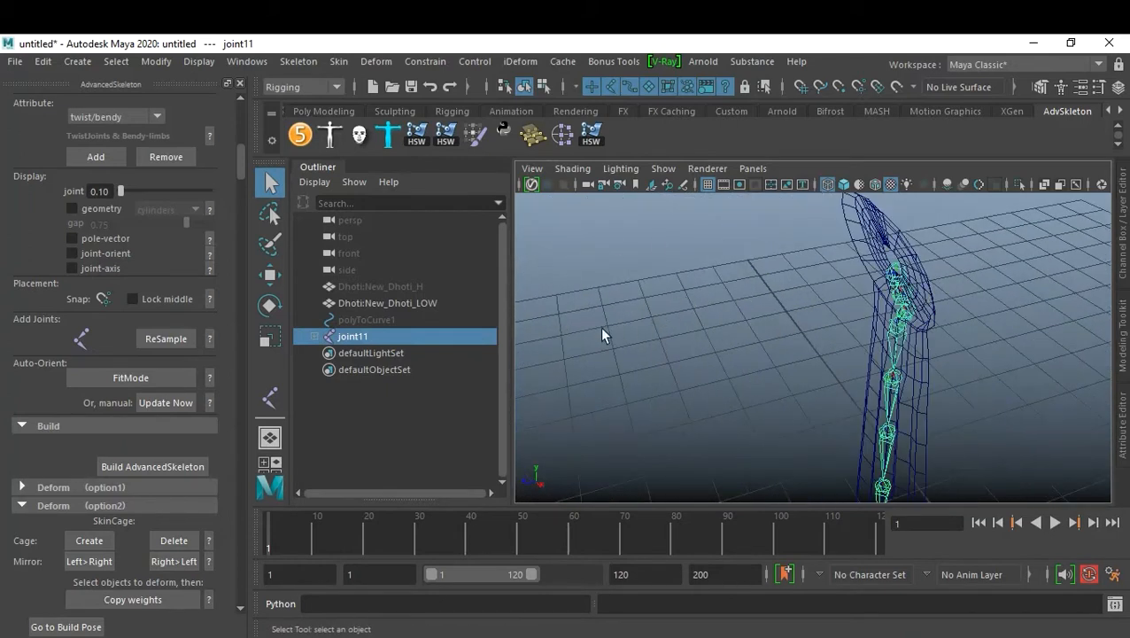
left_click_drag(972, 284, 860, 312, "alt")
middle_click_drag(860, 310, 884, 328, "alt")
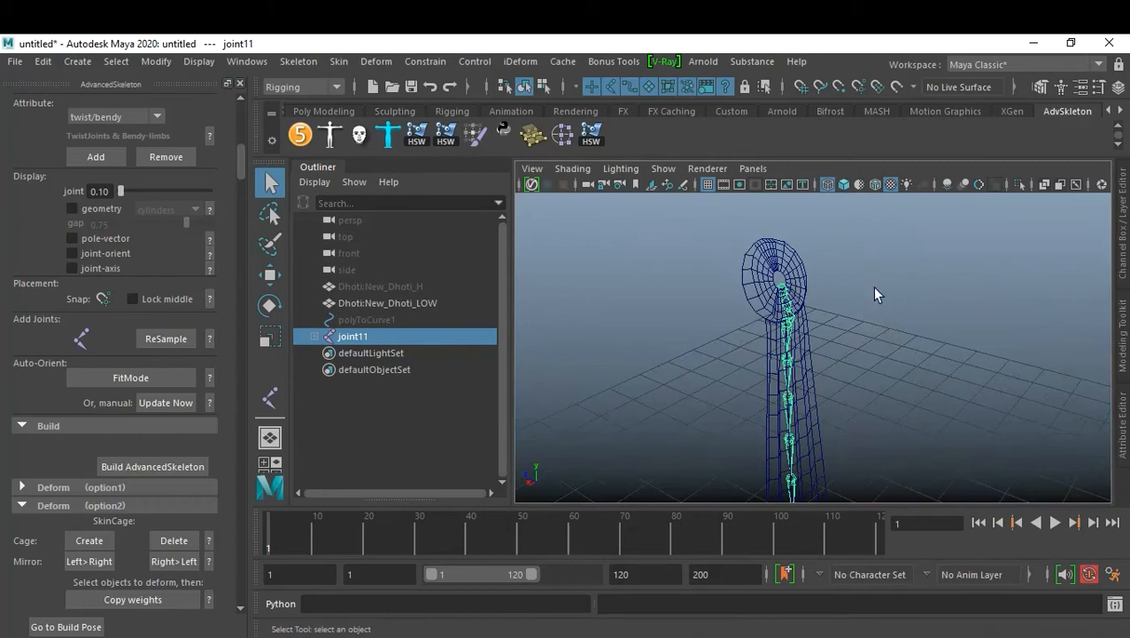
right_click_drag(783, 278, 837, 308, "alt")
left_click_drag(837, 308, 788, 337, "alt")
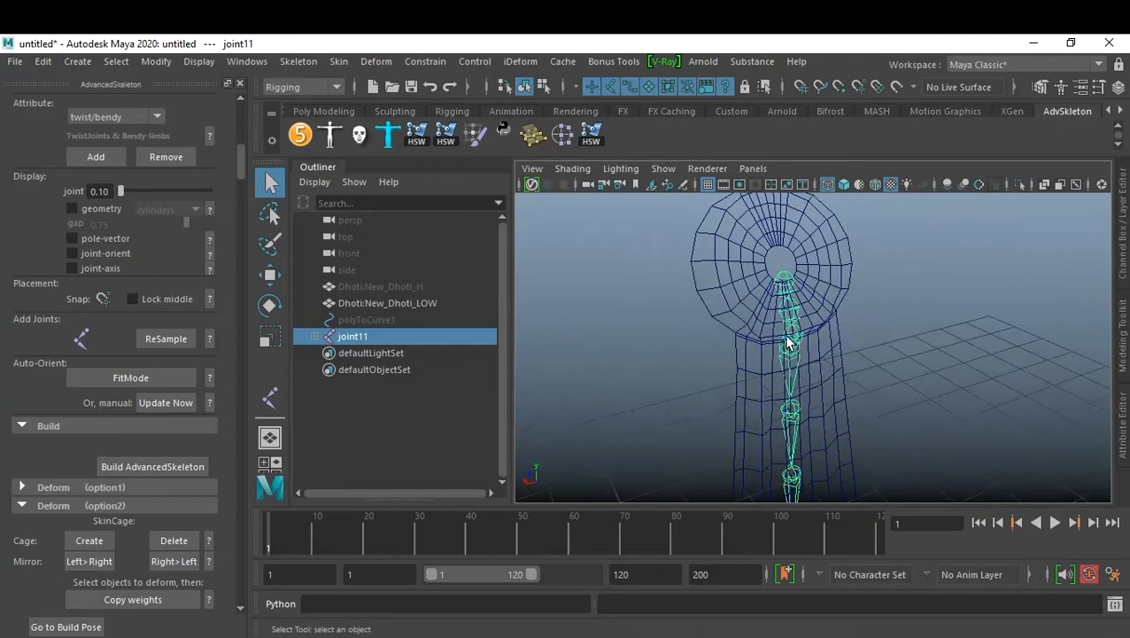
right_click_drag(787, 343, 840, 373, "alt")
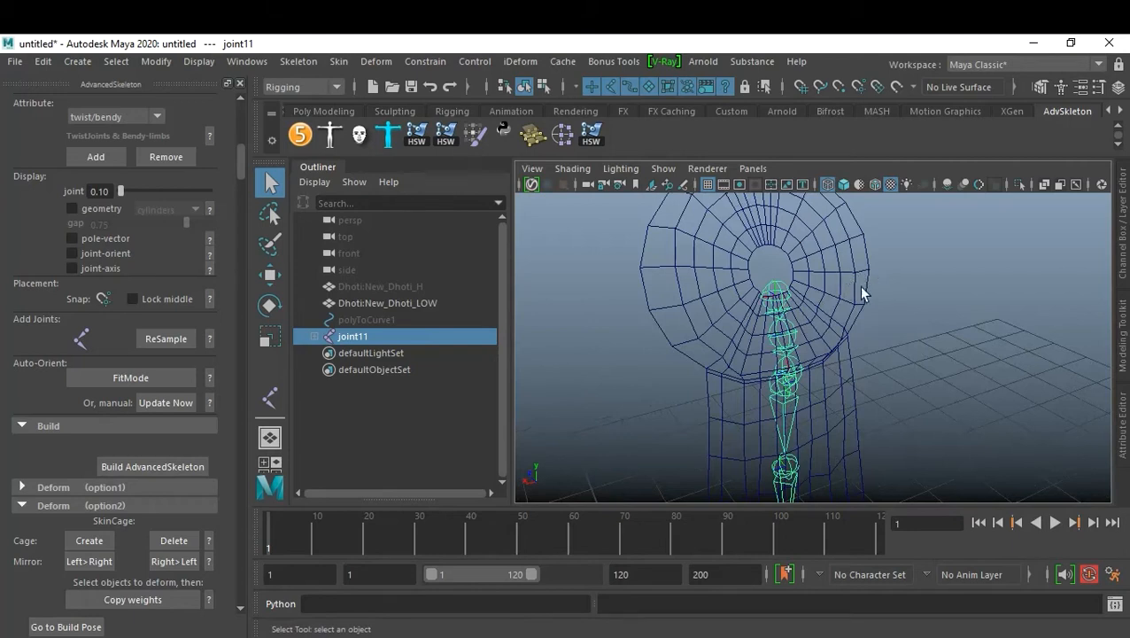
Bind New_Dhoti_LOW to the joint11 hierarchy with the default skin settings: closest distance, classic linear, 5 max influences and 4.0 dropoff
left_click(933, 302)
left_click(779, 308)
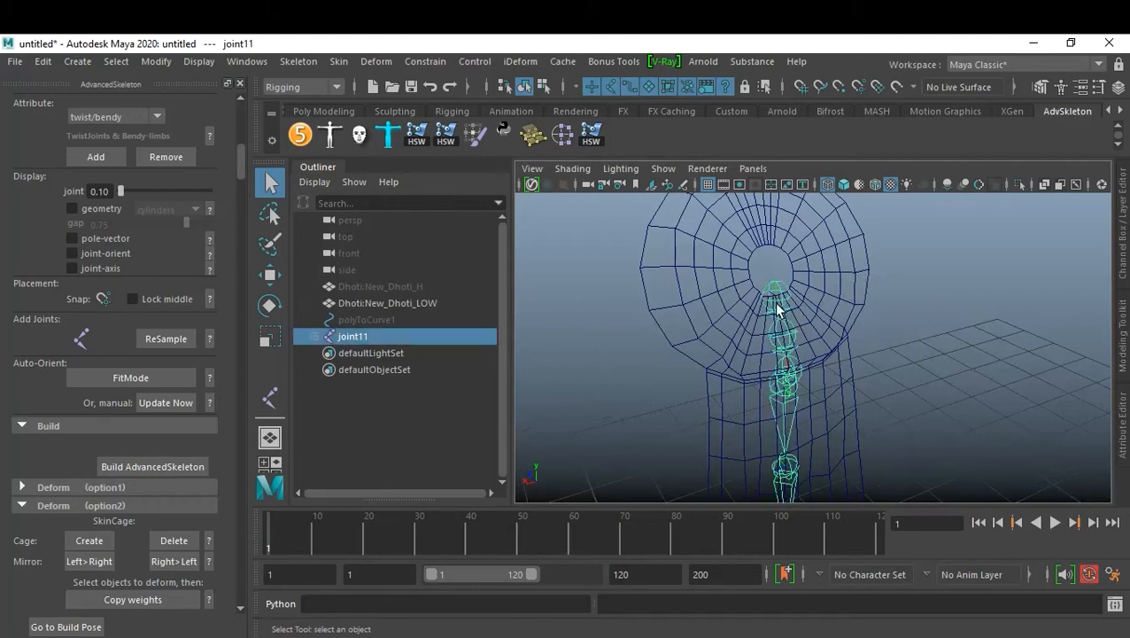
left_click(854, 286, "shift")
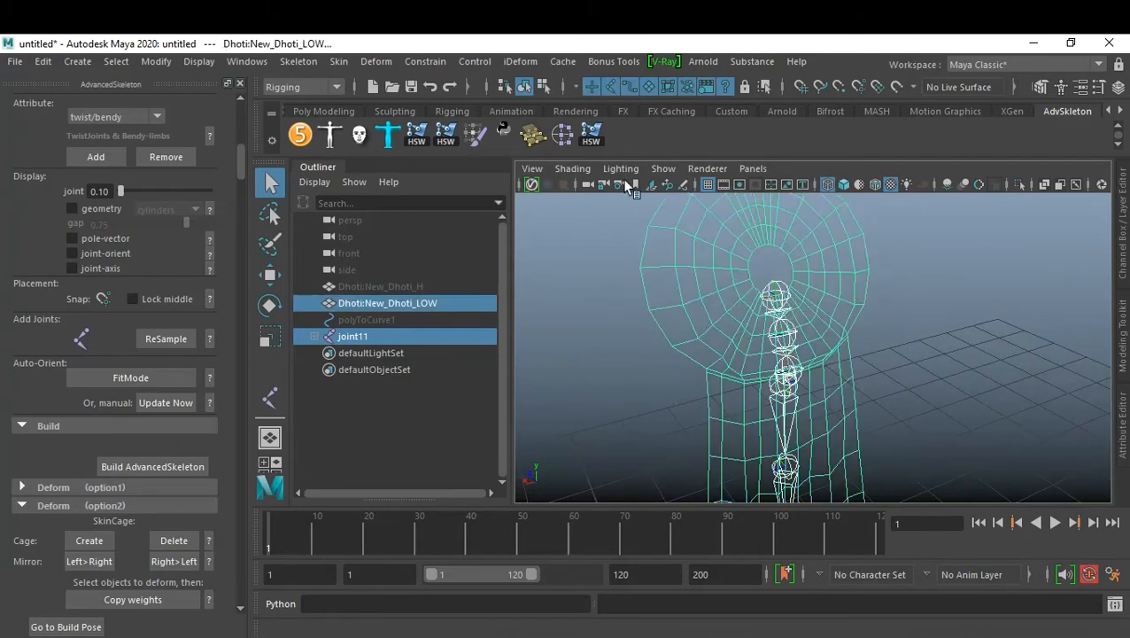
left_click(338, 62)
left_click(553, 104)
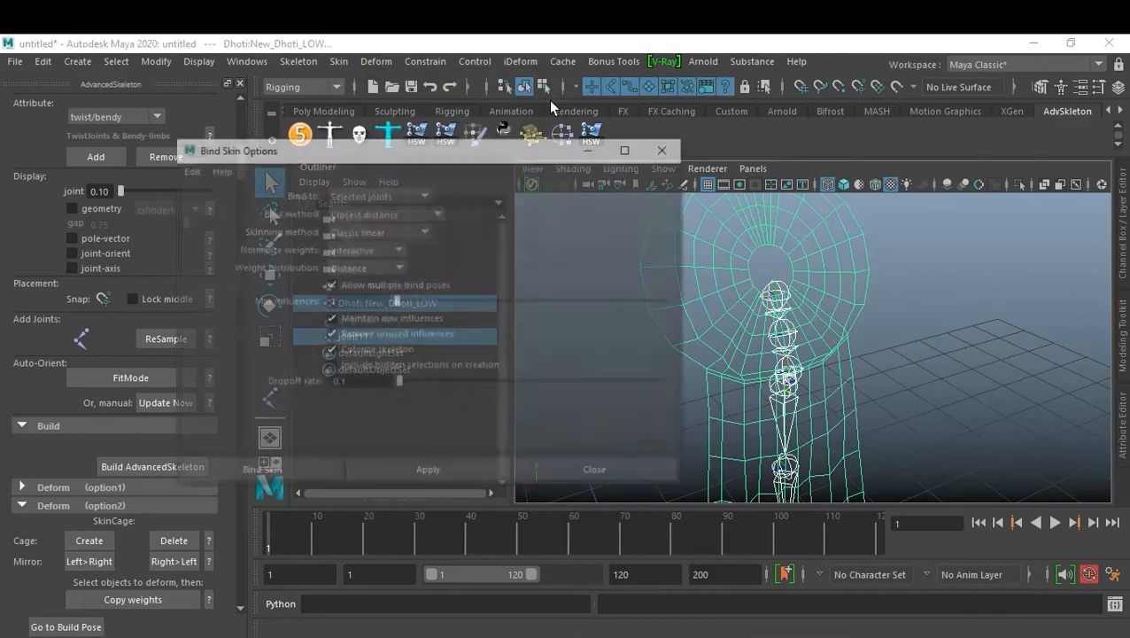
left_click(187, 169)
left_click(214, 205)
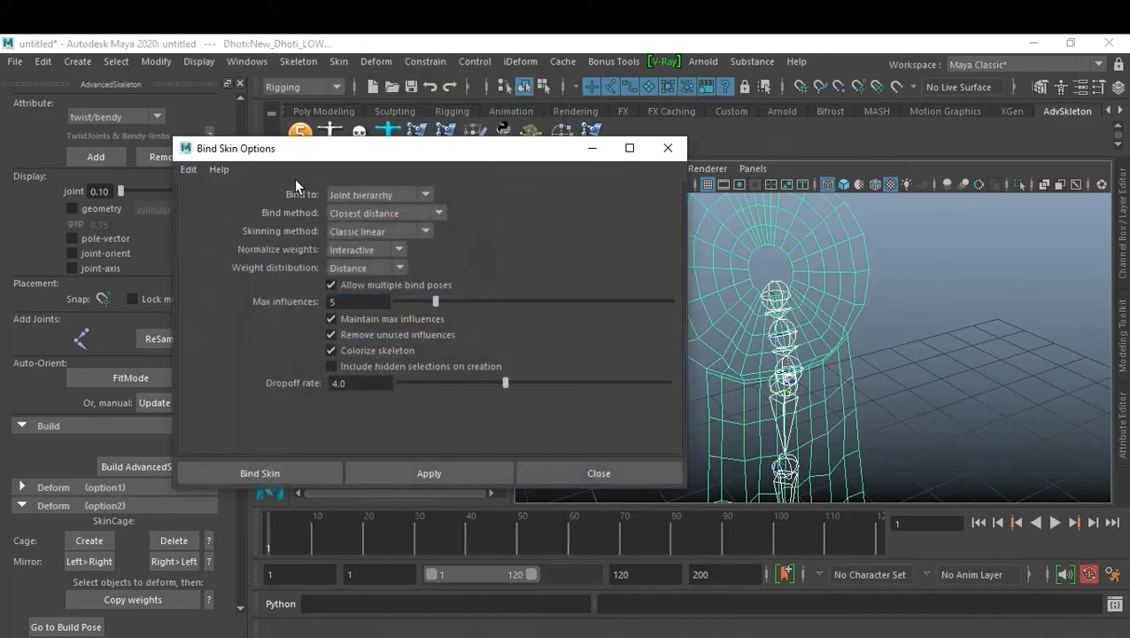
left_click(184, 170)
left_click(201, 205)
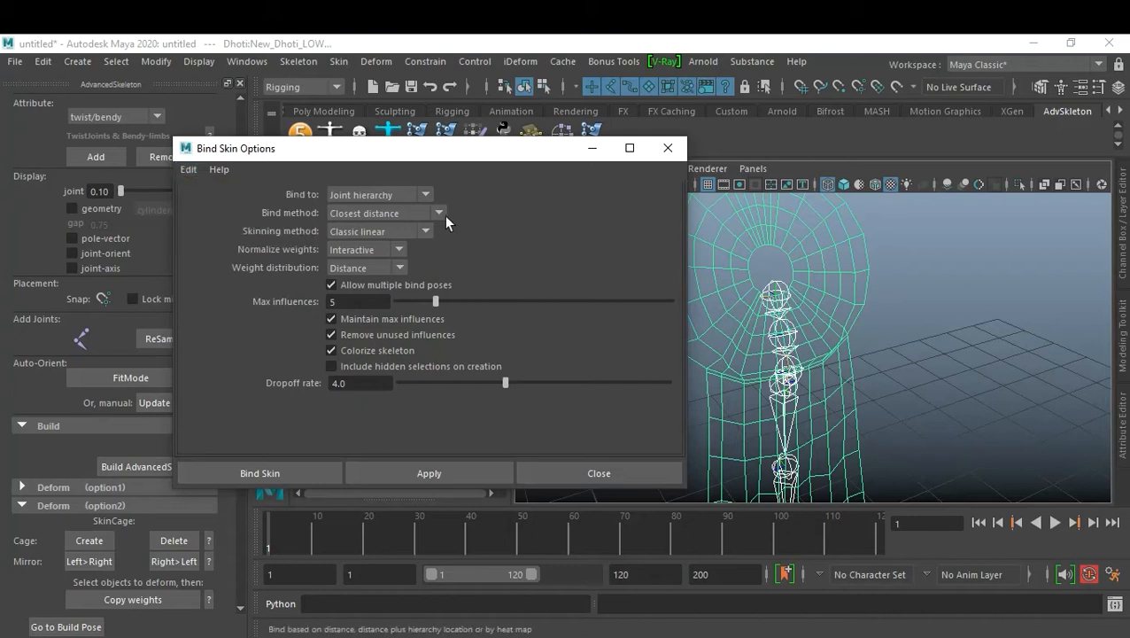
left_click(190, 171)
left_click(194, 205)
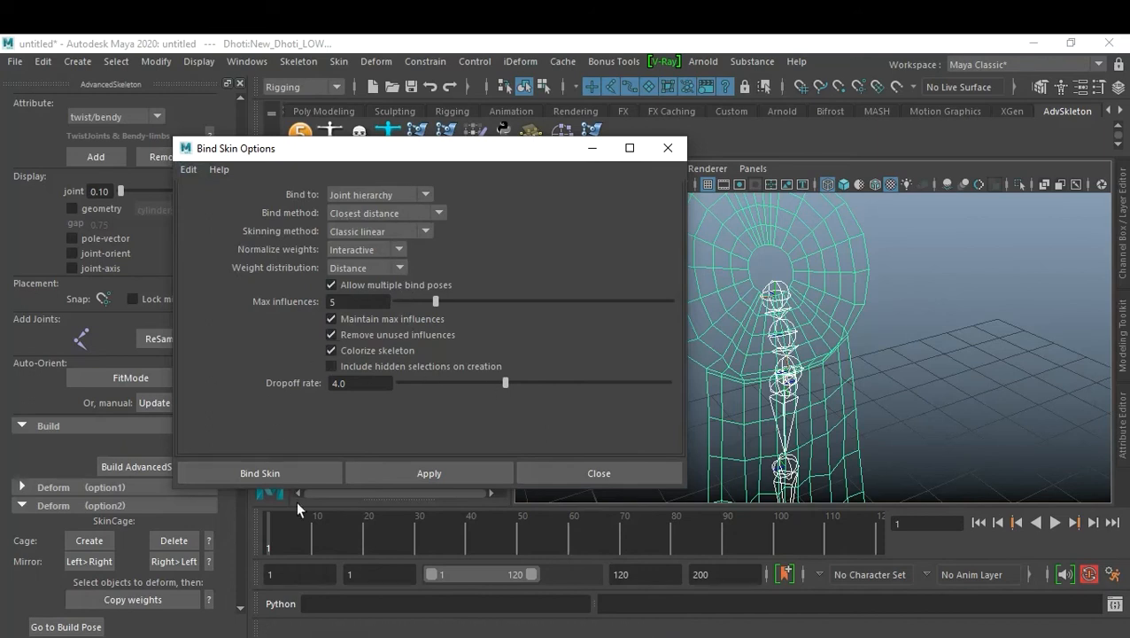
left_click(288, 472)
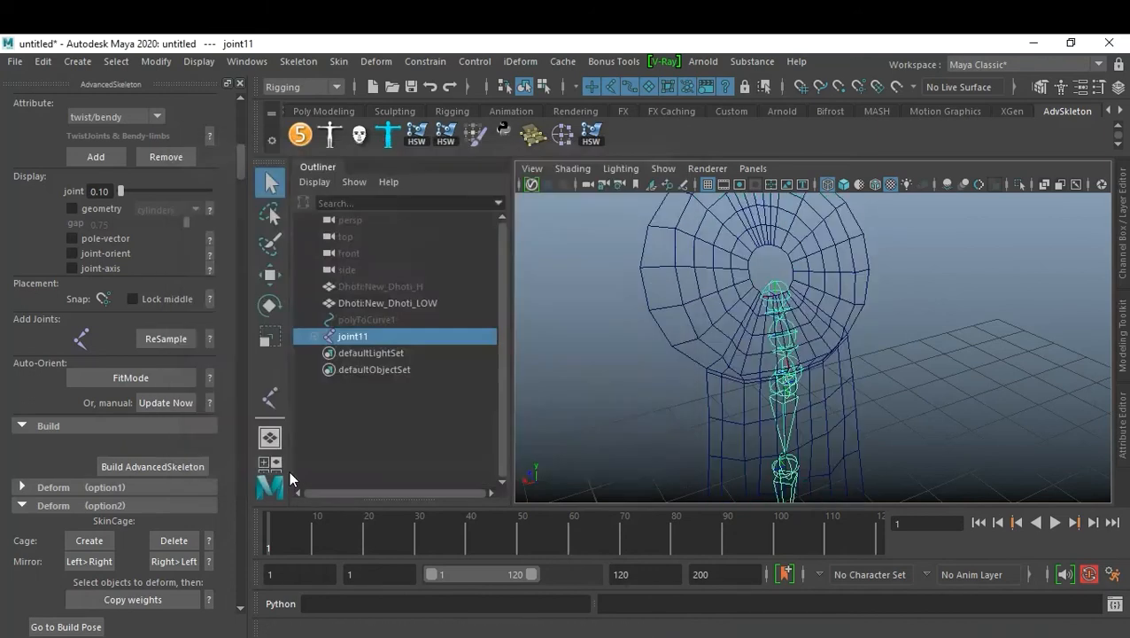
Show the New_Dhoti_LOW mesh shaded with textures and open the Paint Skin Weights tool settings for it
left_click(857, 342)
left_click(845, 340)
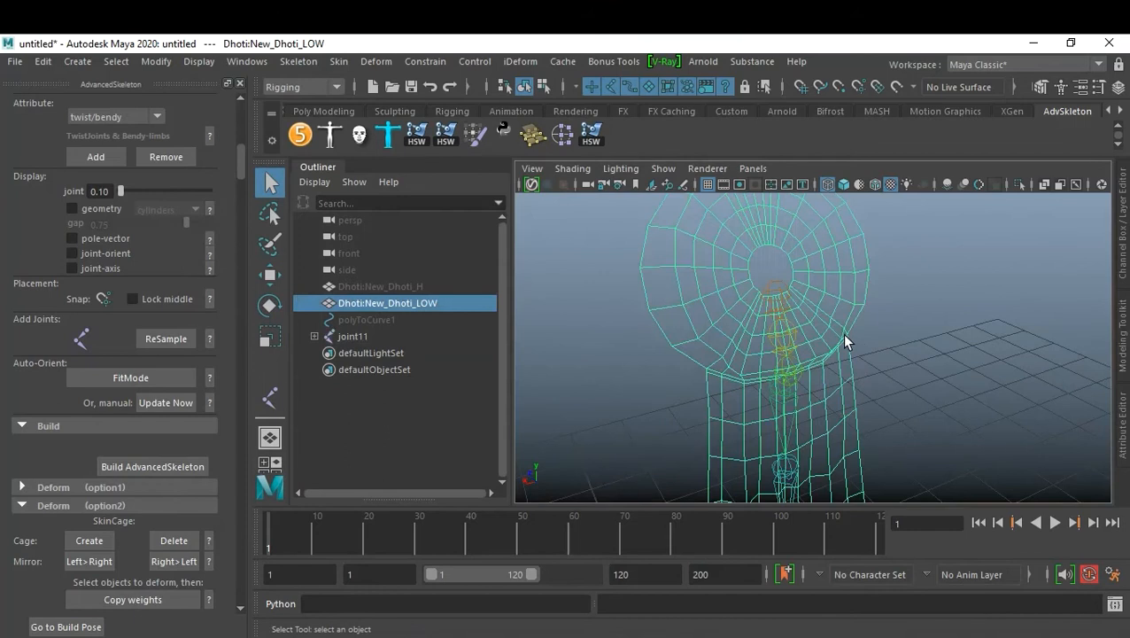
key("6")
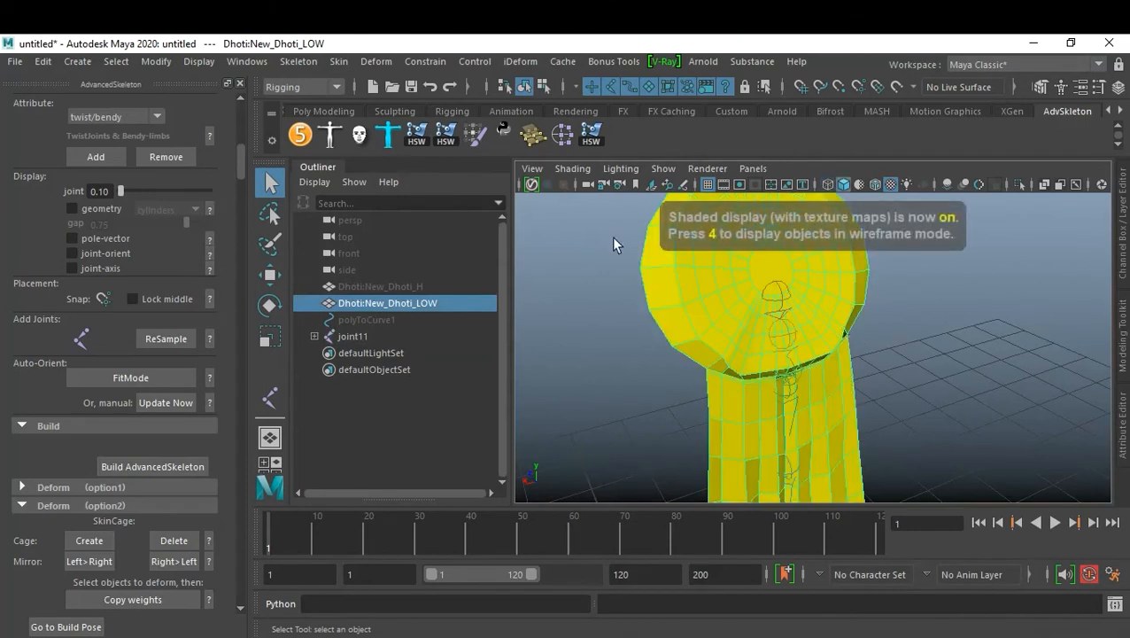
left_click(333, 63)
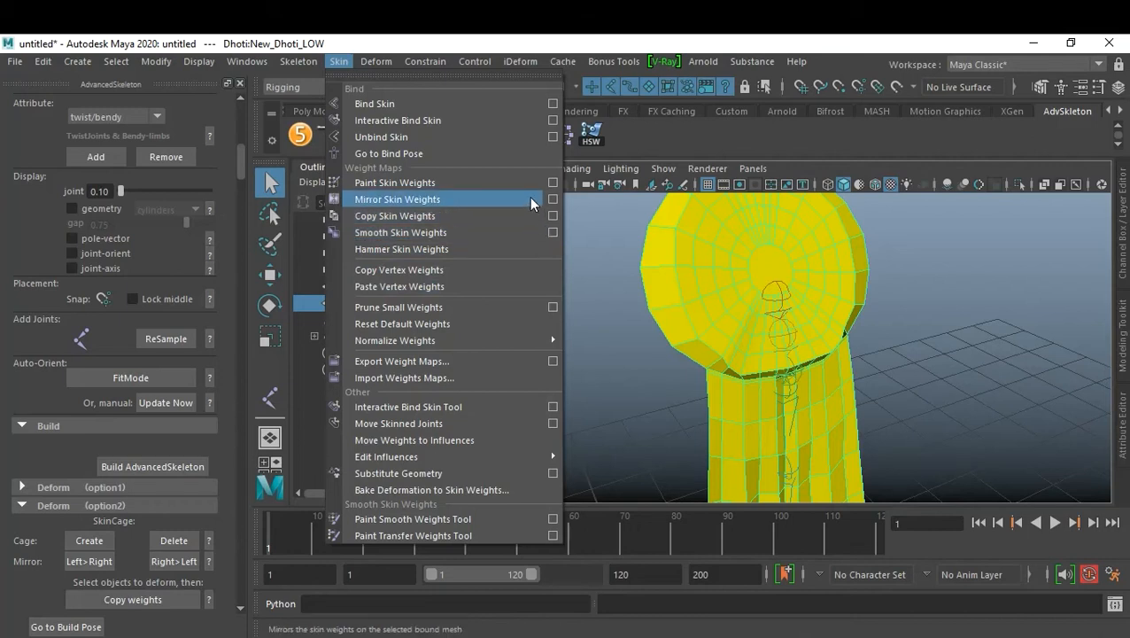
left_click(551, 183)
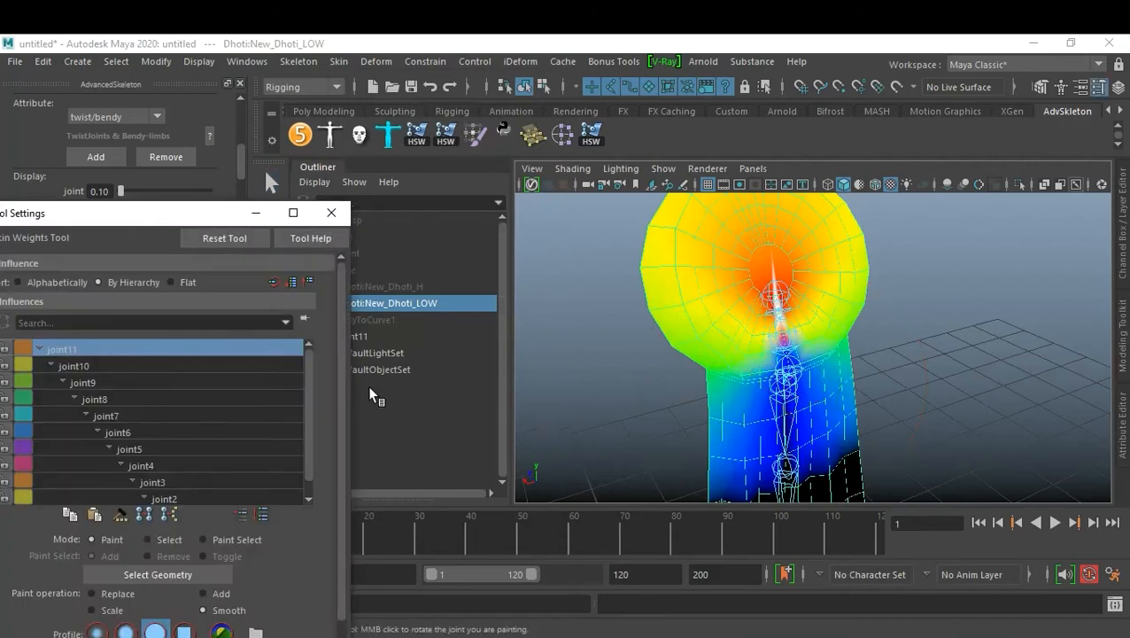
Examine the skin weight distribution on the dhoti for influences down the chain from joint10 to joint1
scroll(845, 373, "down", 5)
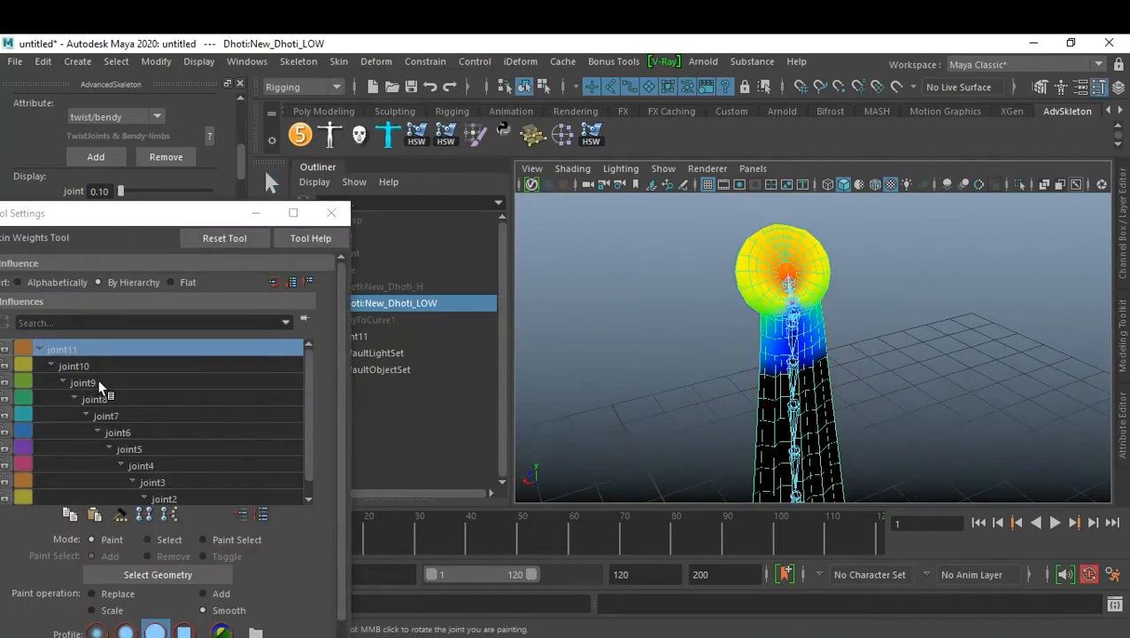
left_click(90, 368)
left_click(103, 411)
left_click(113, 432)
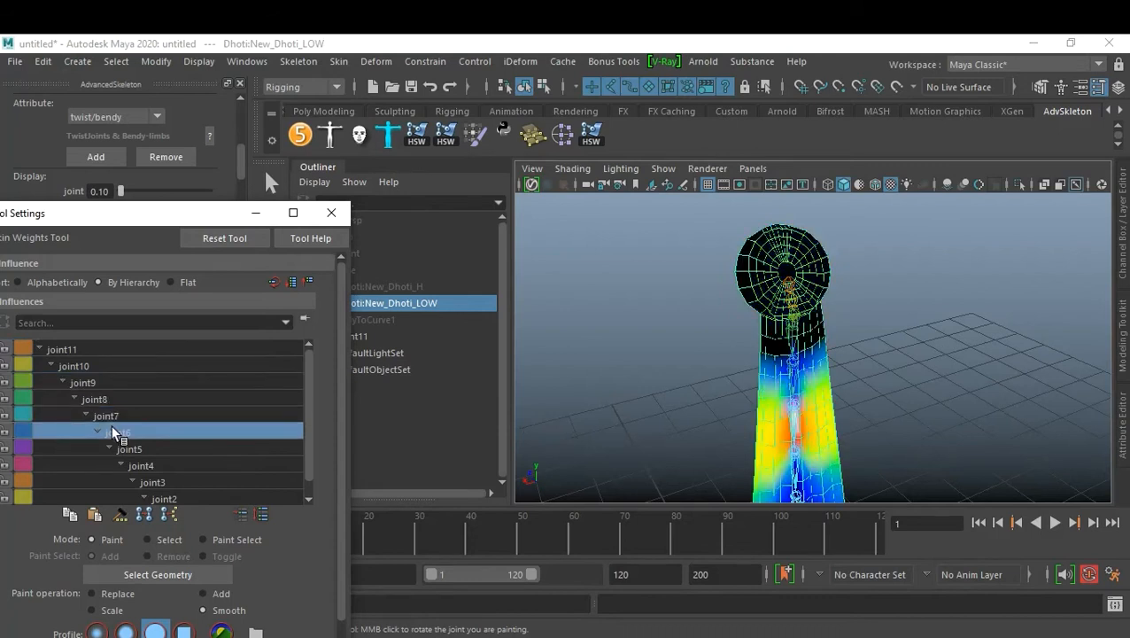
left_click(140, 441)
left_click(154, 475)
scroll(160, 474, "down", 1)
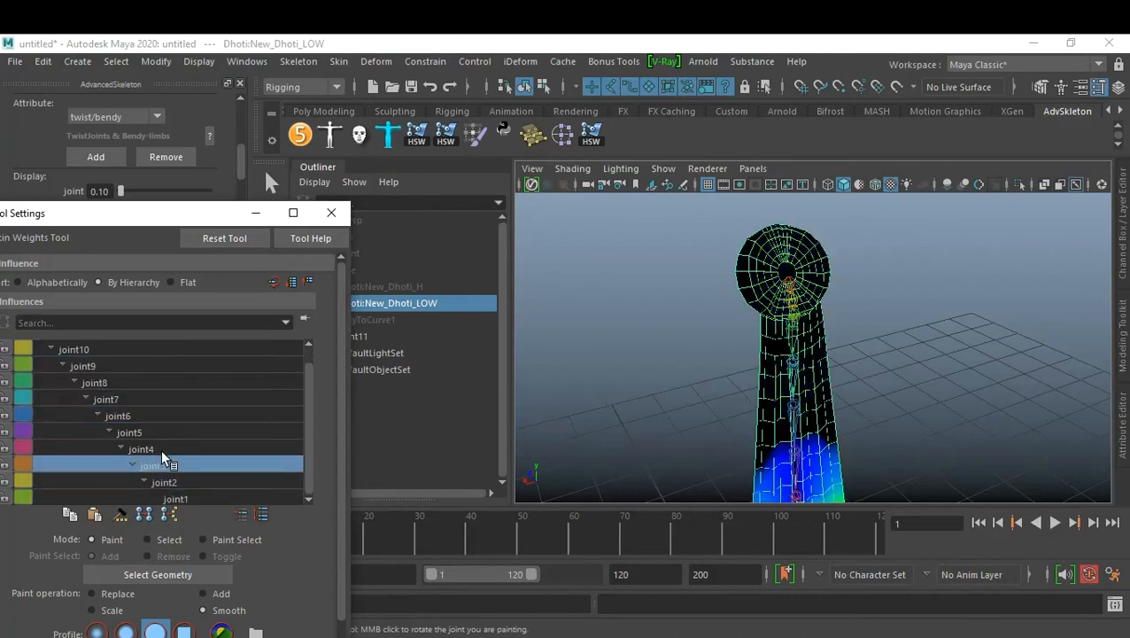
left_click(161, 481)
middle_click_drag(802, 474, 884, 358, "alt")
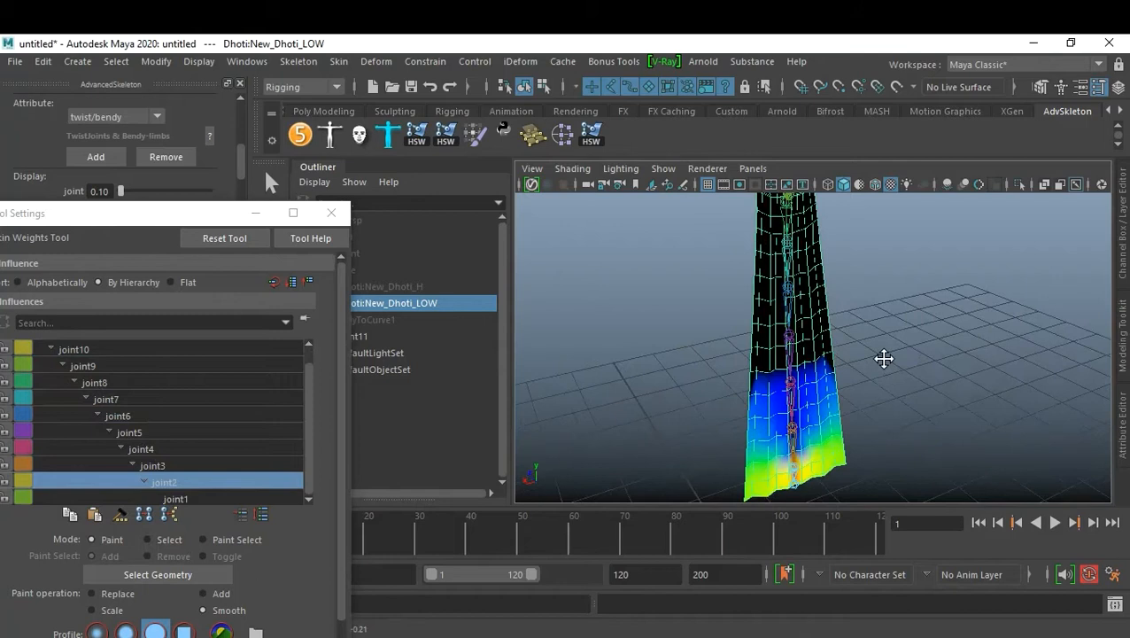
left_click(178, 498)
Review the skin weights back up the chain from joint2 to joint11, rechecking joint10, joint9 and joint8 near the round head
left_click(171, 480)
left_click(150, 465)
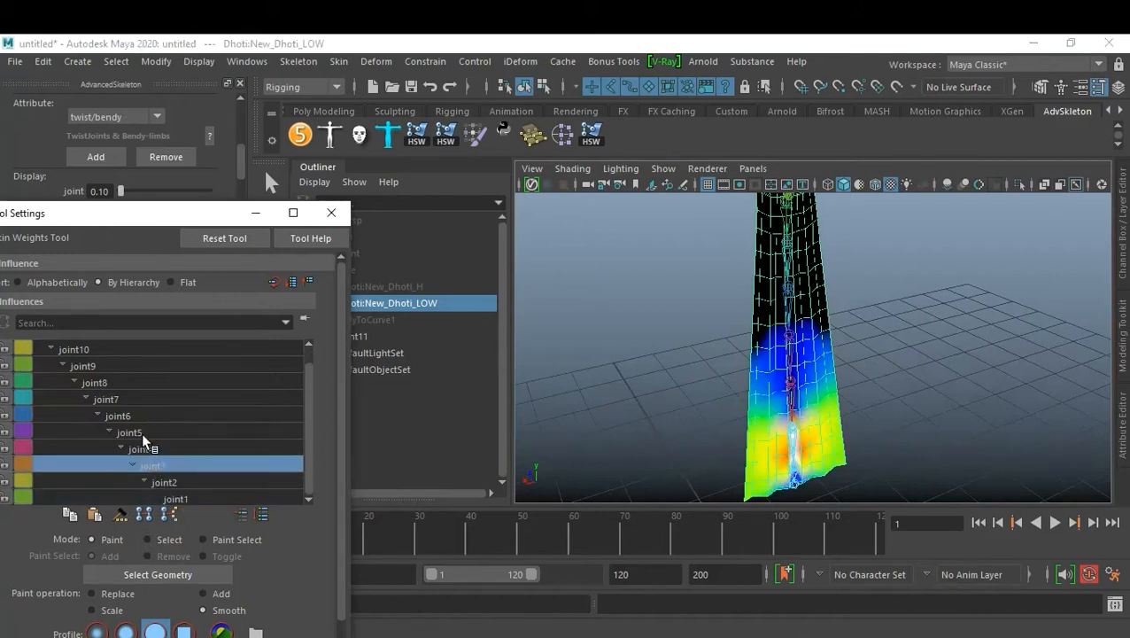
left_click(142, 434)
left_click(136, 415)
left_click(128, 399)
left_click(115, 382)
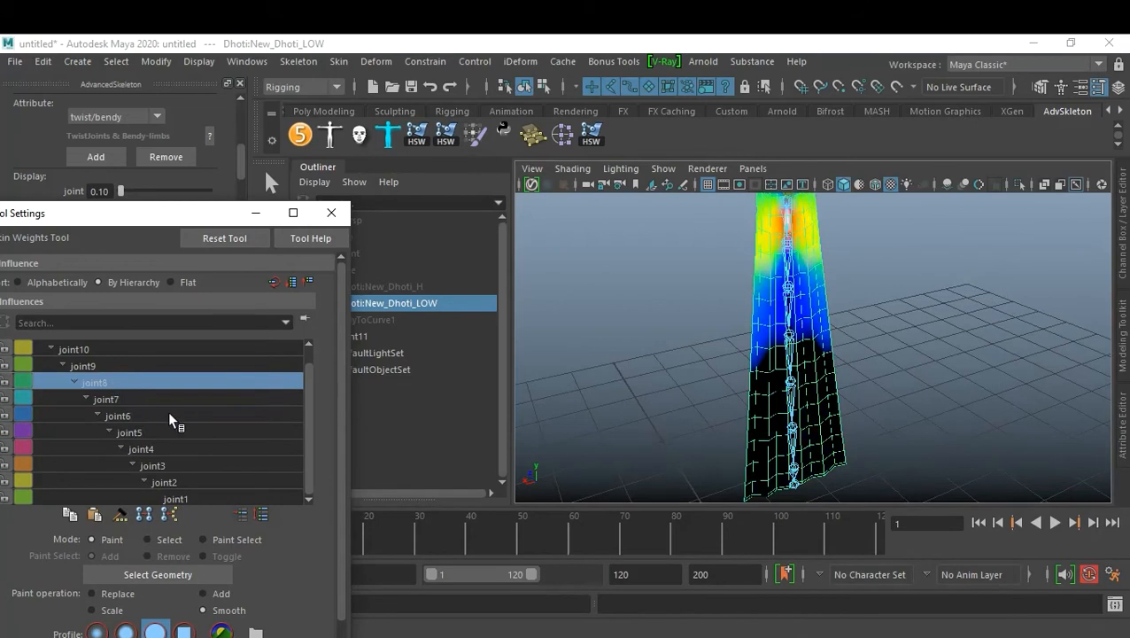
scroll(133, 412, "up", 1)
left_click(91, 383)
left_click(84, 363)
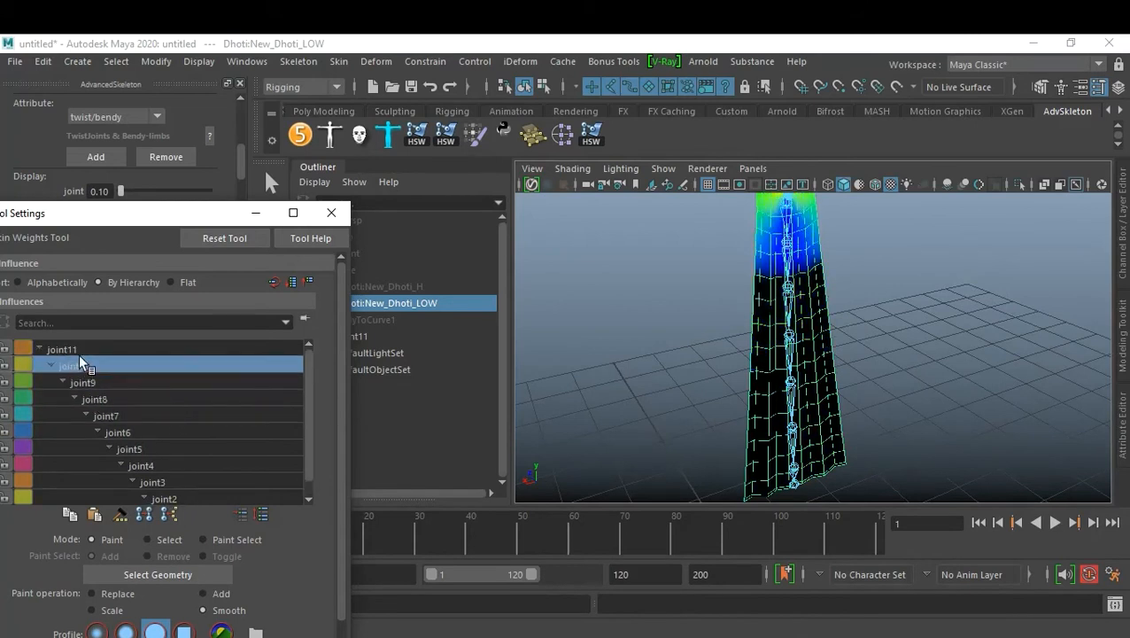
left_click(78, 347)
left_click_drag(706, 358, 784, 255, "alt")
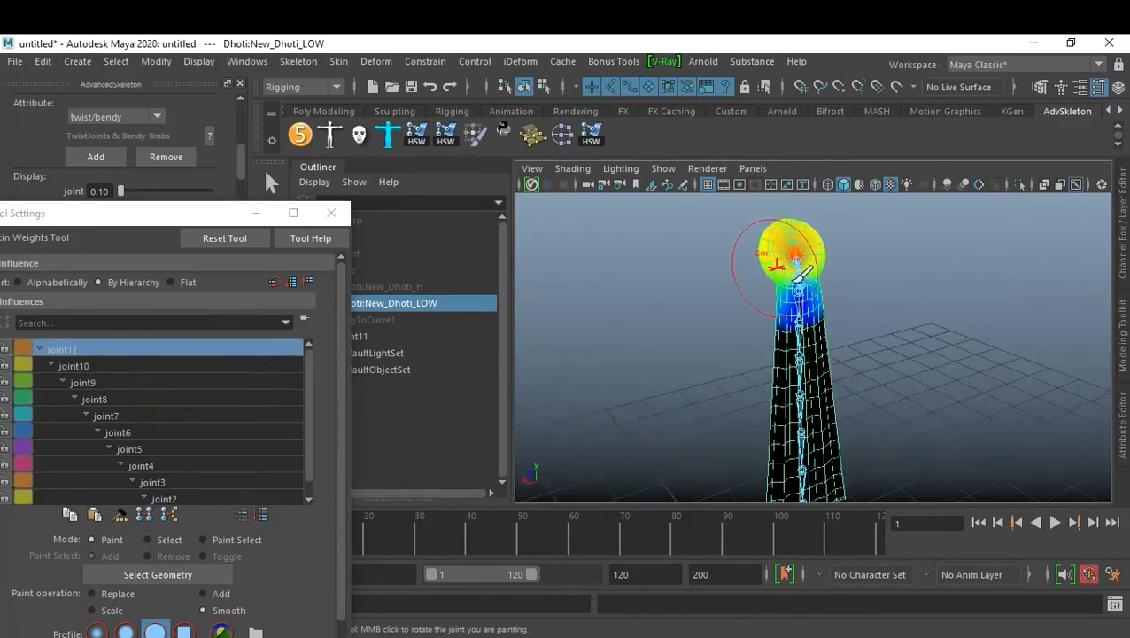
left_click(91, 362)
left_click(91, 375)
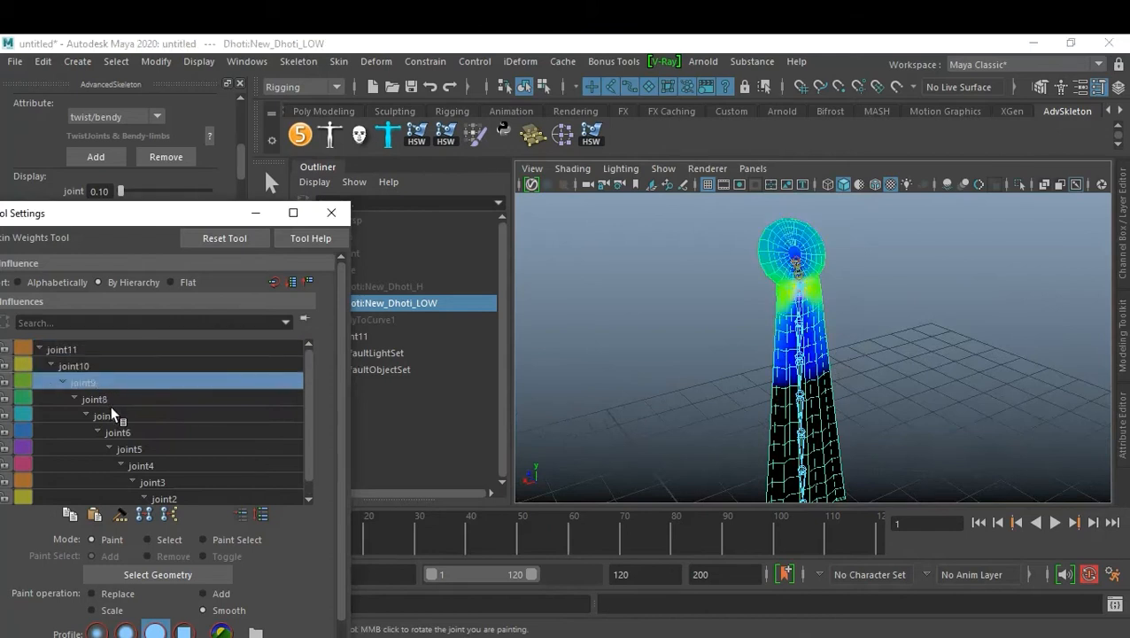
left_click(106, 400)
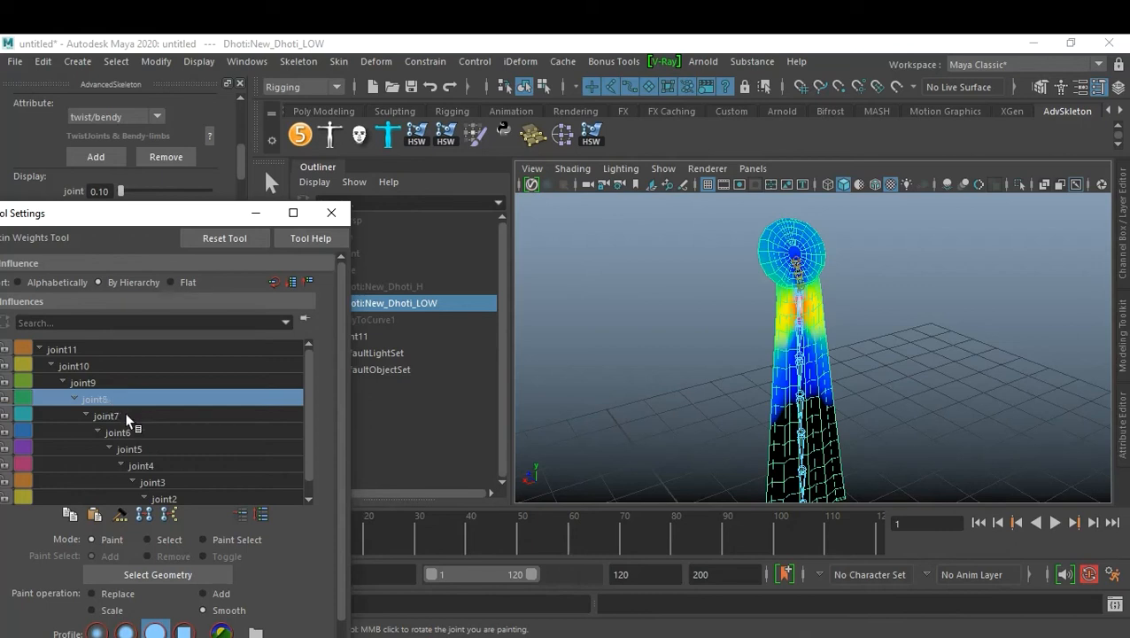
Leave the weight painting tool and rotate joint8 sideways to test how the bound dhoti deforms
left_click(331, 213)
left_click(270, 182)
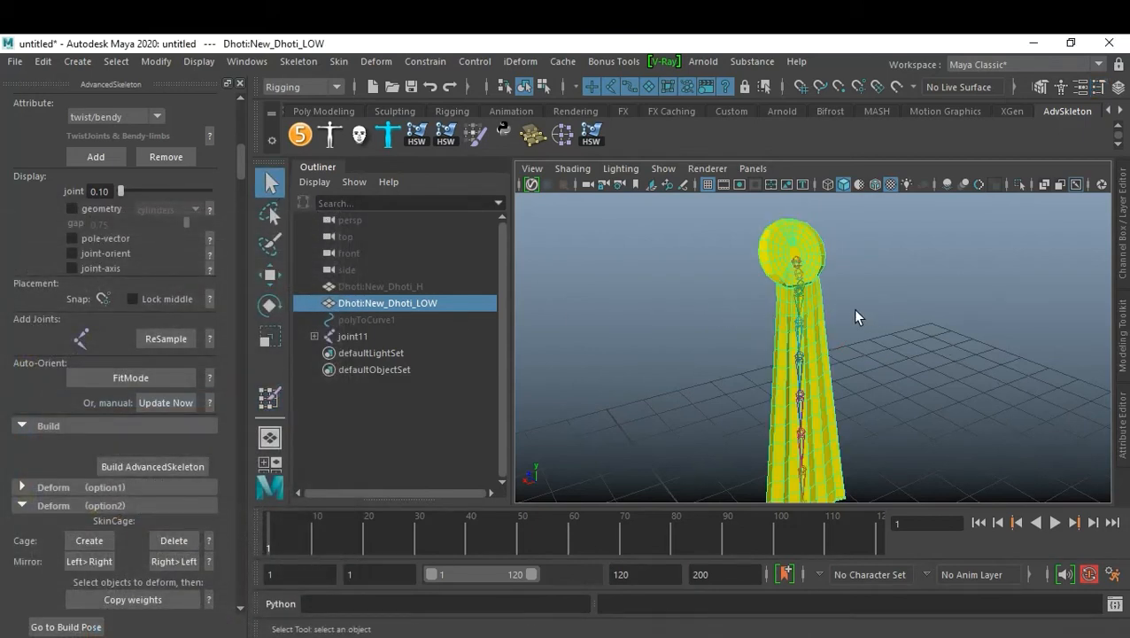
scroll(868, 345, "up", 3)
left_click(799, 326)
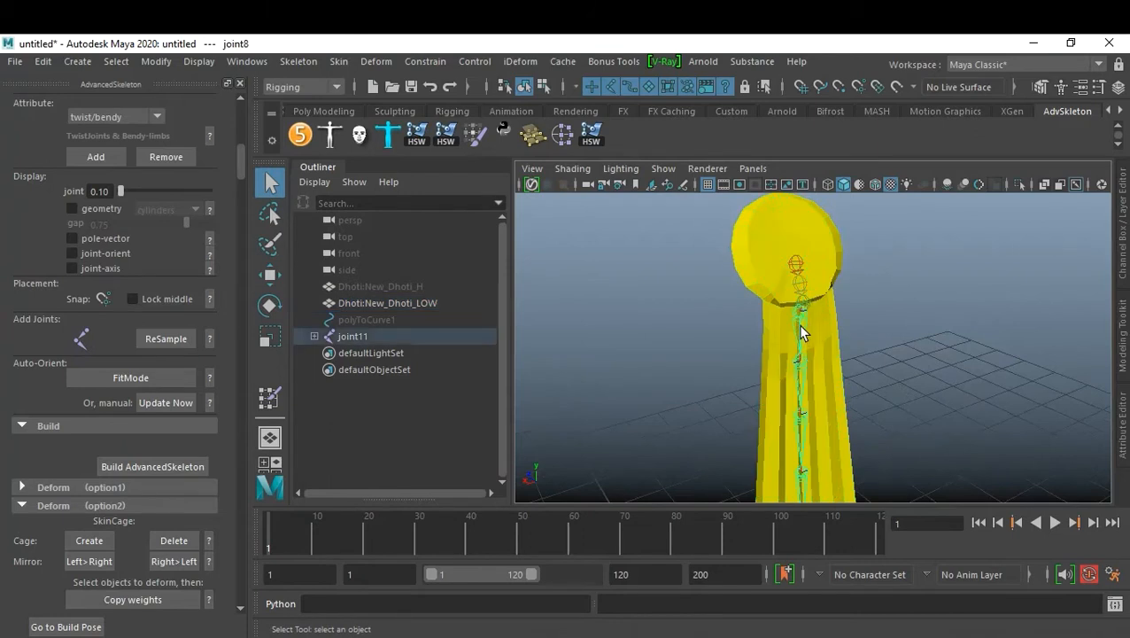
key("w")
key("e")
left_click_drag(847, 308, 815, 244)
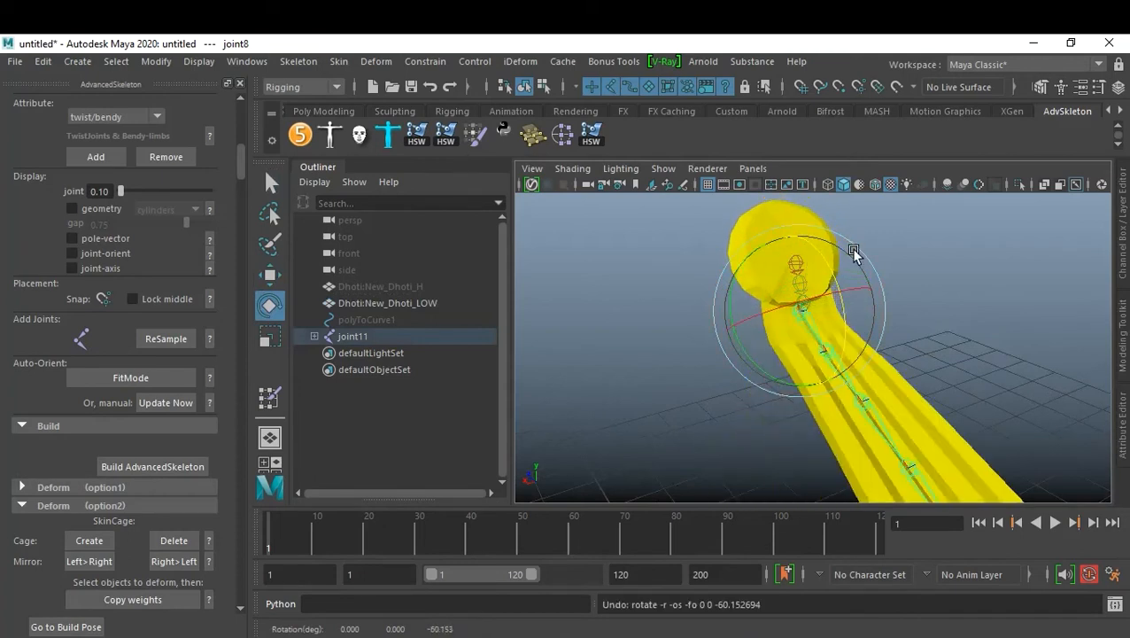
Undo the joint8 rotation, test-rotate joint7 about its Z axis to bend the dhoti, and undo that rotation as well
key("ctrl+z")
left_click(890, 354)
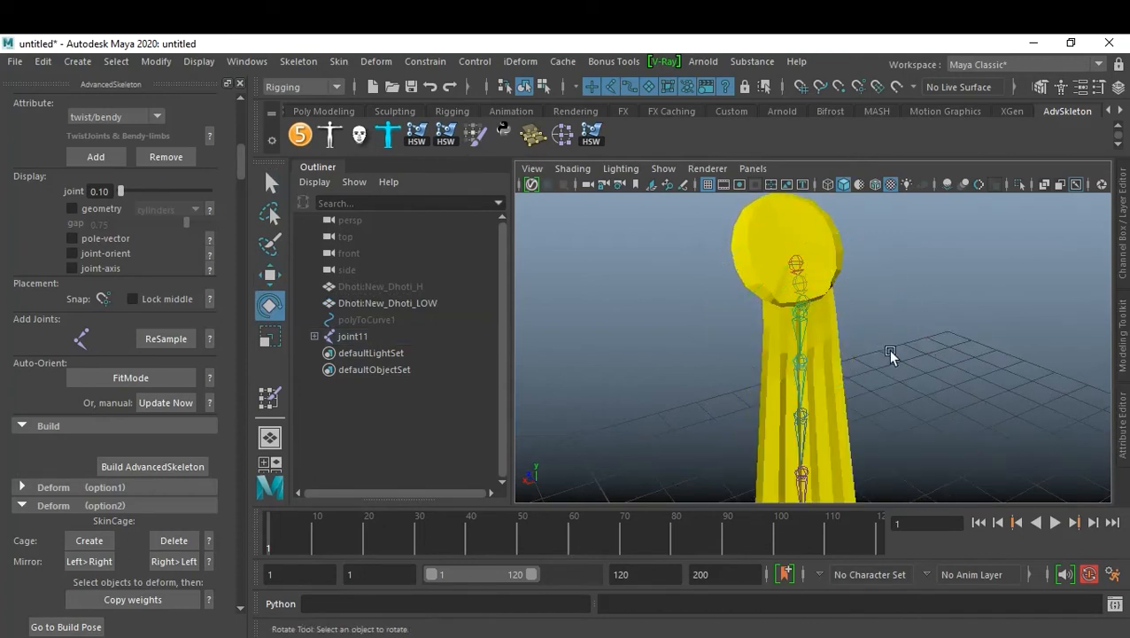
left_click(800, 368)
left_click_drag(845, 354, 833, 273)
key("ctrl+z")
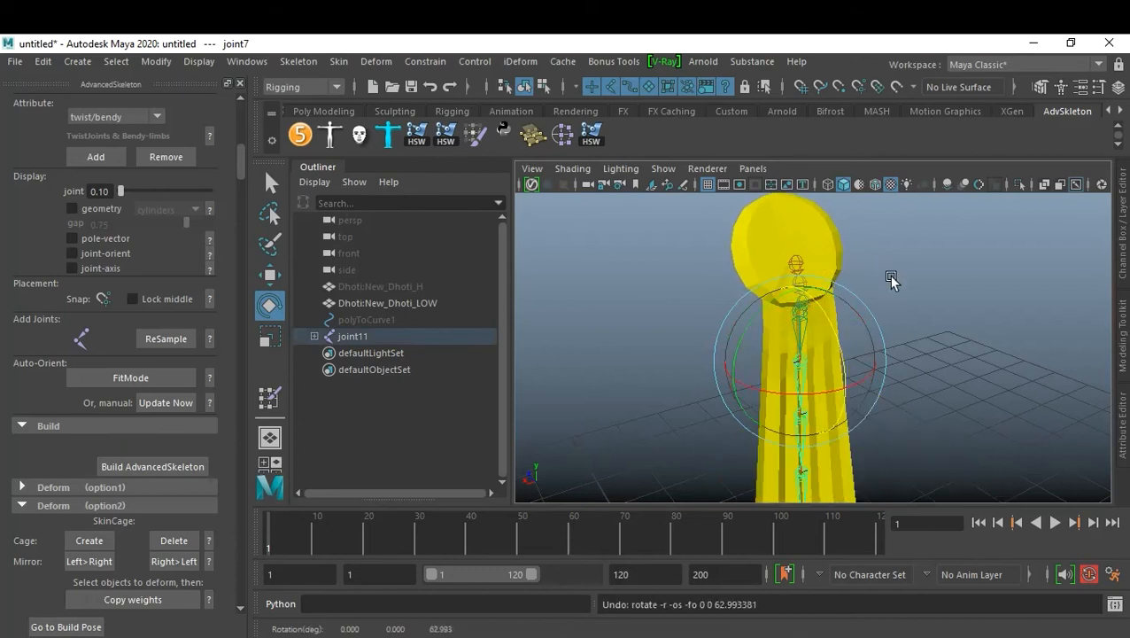
left_click(891, 279)
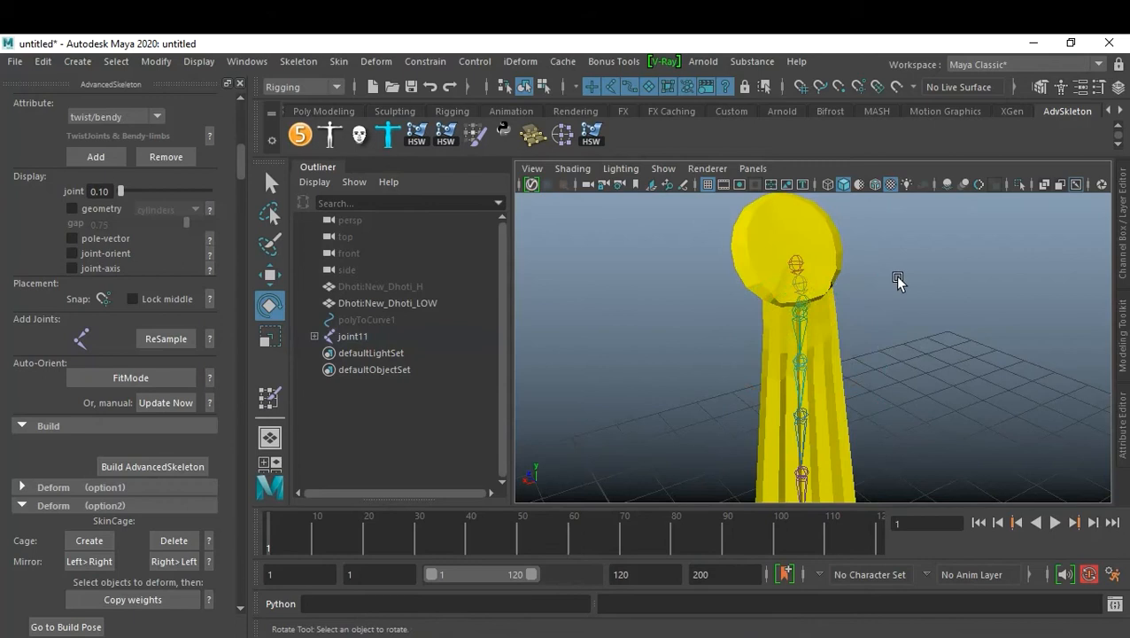
Unbind the skin from the New_Dhoti_LOW mesh
left_click(832, 237)
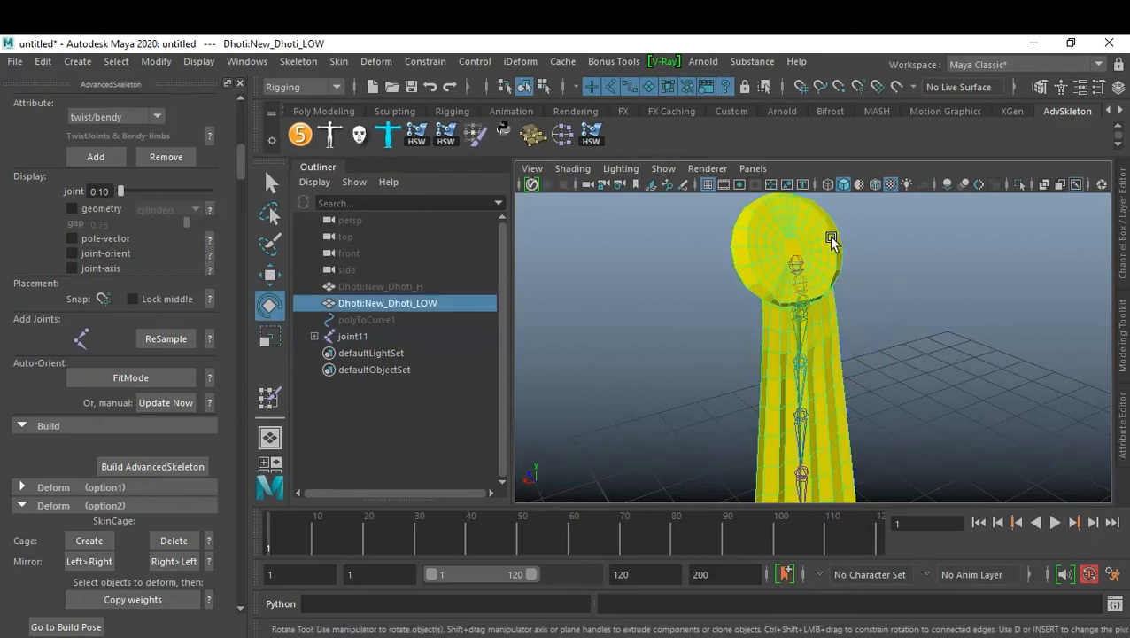
left_click(339, 61)
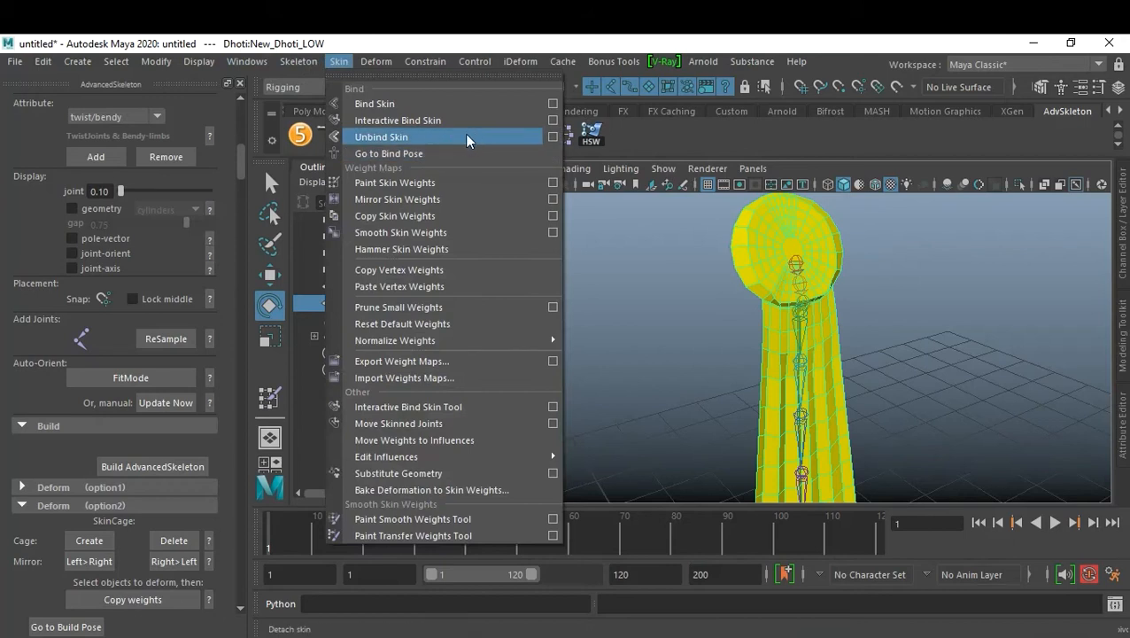
left_click(465, 136)
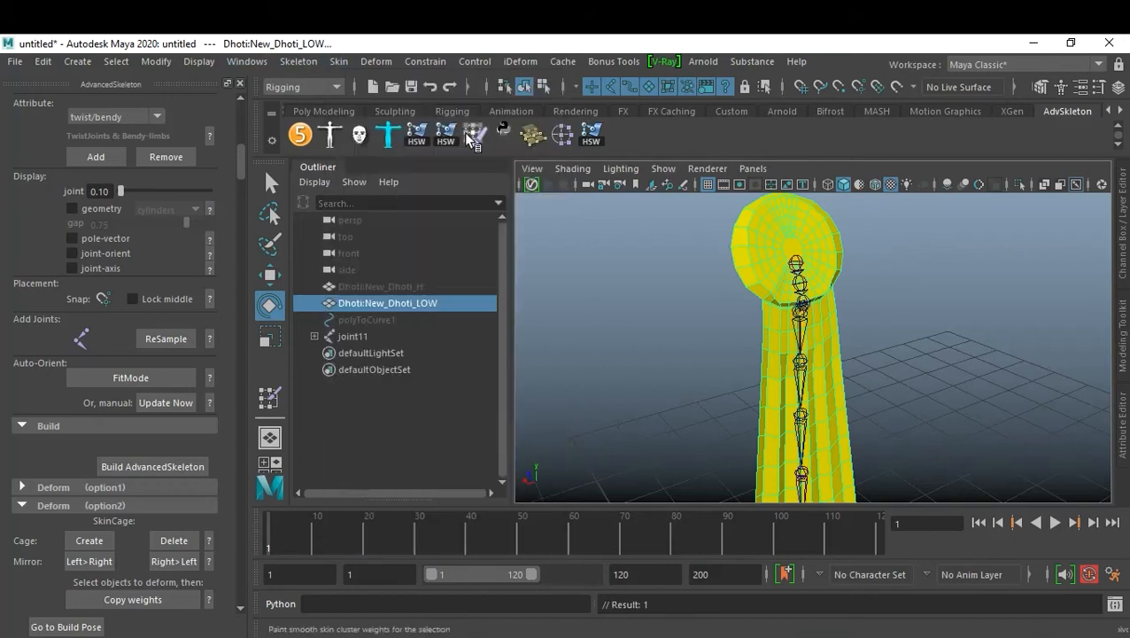
left_click(875, 292)
Select root joint11 together with the dhoti mesh and open the Bind Skin options, reset to their defaults
left_click(799, 268)
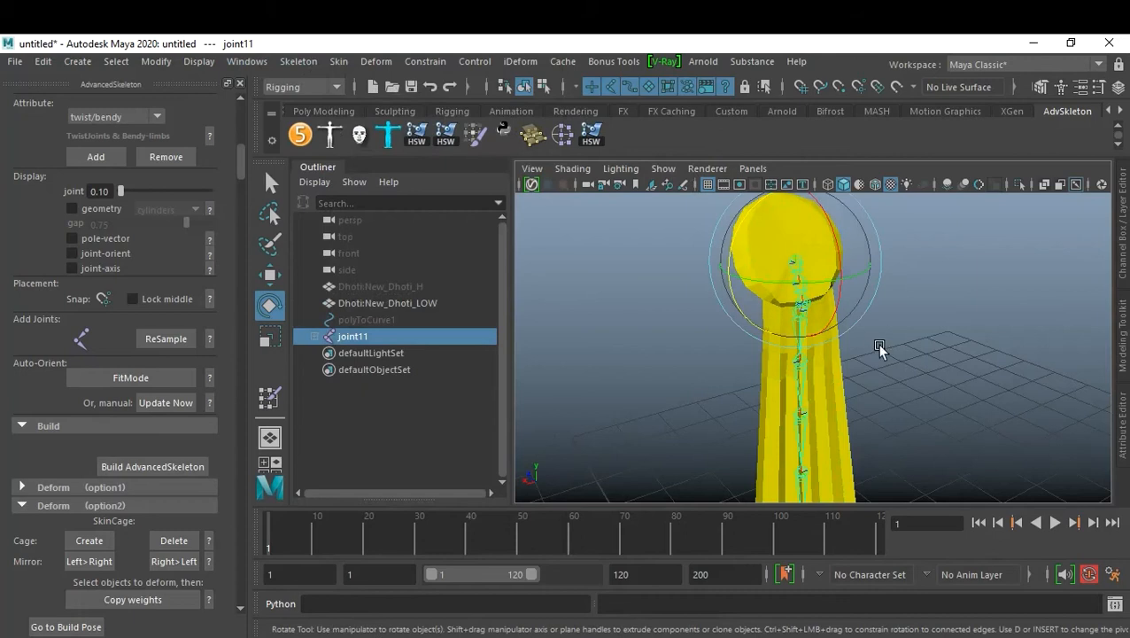
key("q")
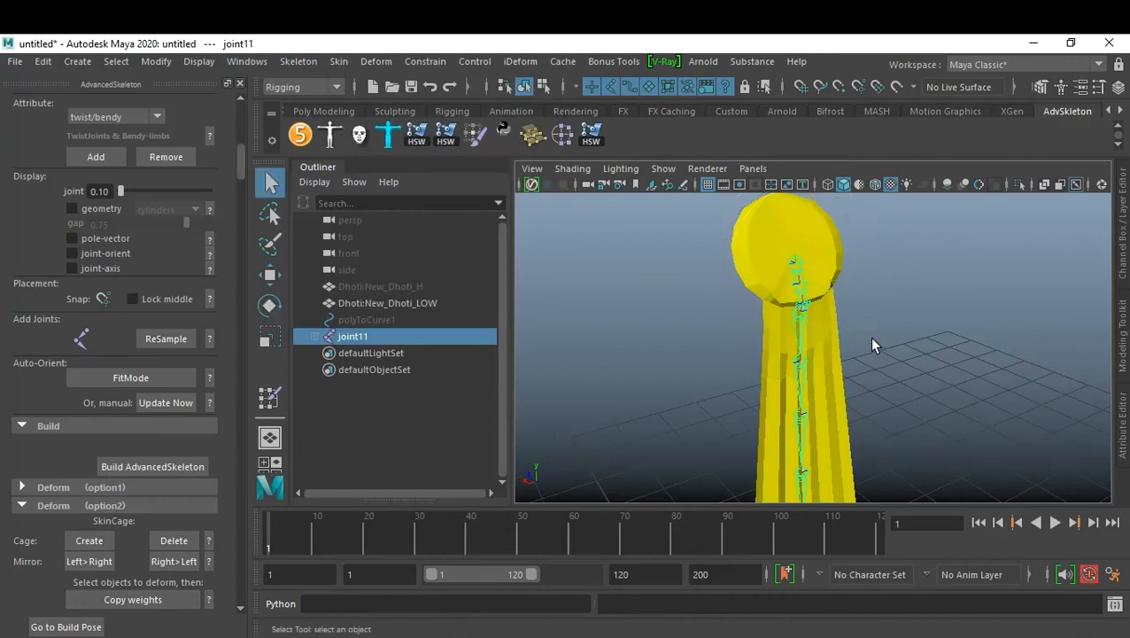
left_click(829, 264, "shift")
left_click(338, 61)
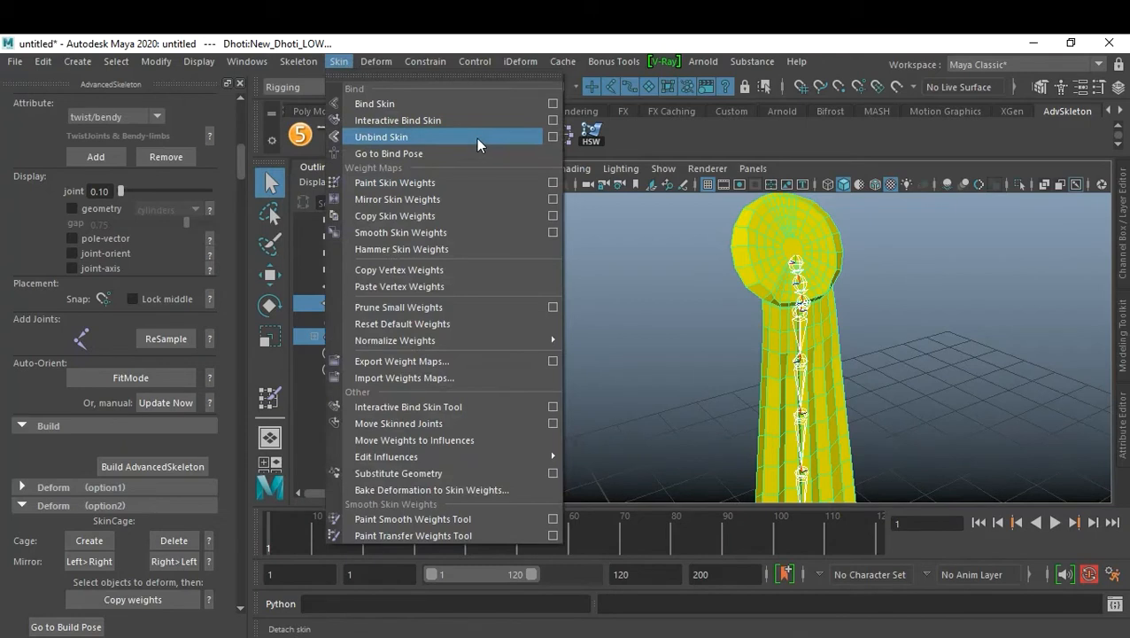
left_click(552, 104)
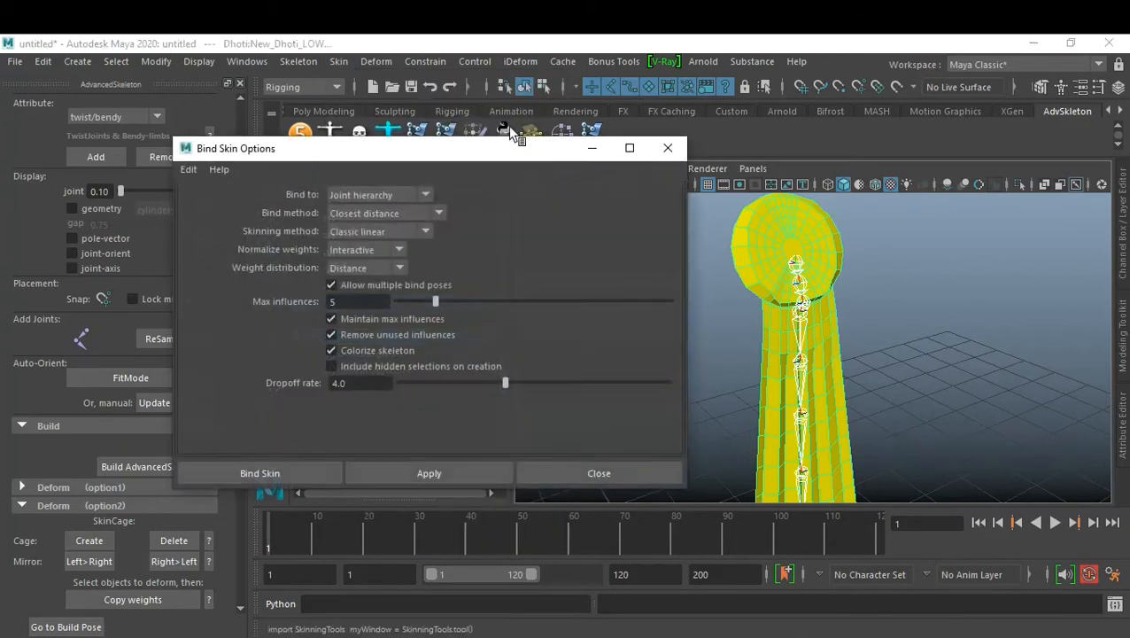
left_click(188, 169)
left_click(203, 204)
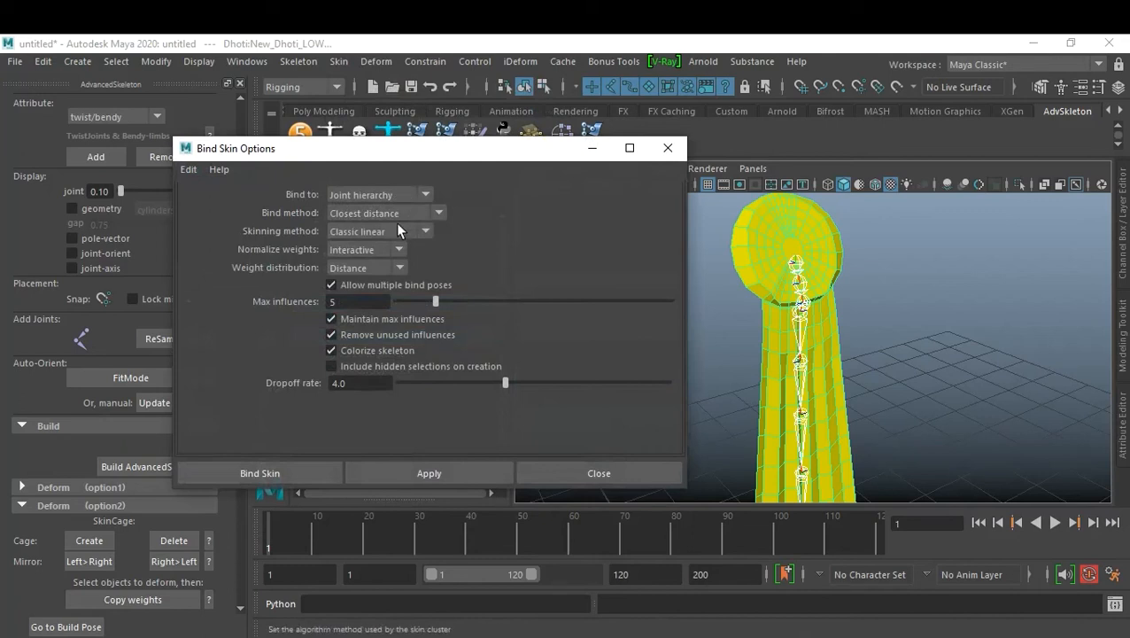
Bind the dhoti to the joints with Geodesic Voxel, max influences 1 without maintaining them, falloff 0.00, resolution 512 and voxel state validation
left_click(382, 213)
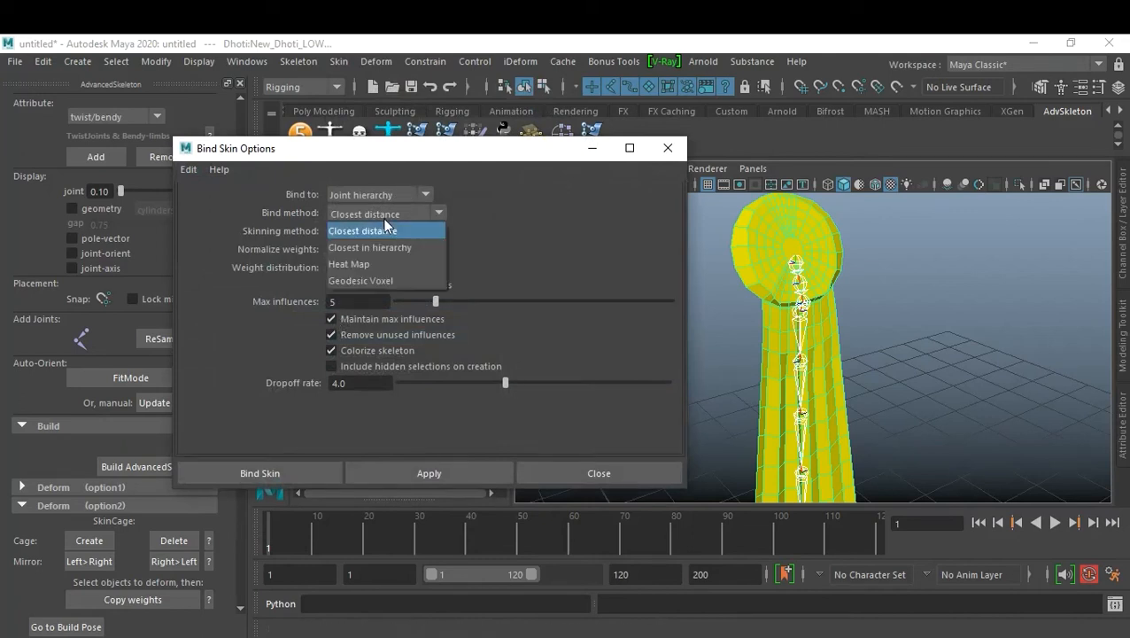
left_click(392, 276)
left_click(331, 318)
left_click_drag(423, 306, 306, 310)
left_click_drag(396, 381, 319, 385)
left_click(353, 407)
left_click(346, 440)
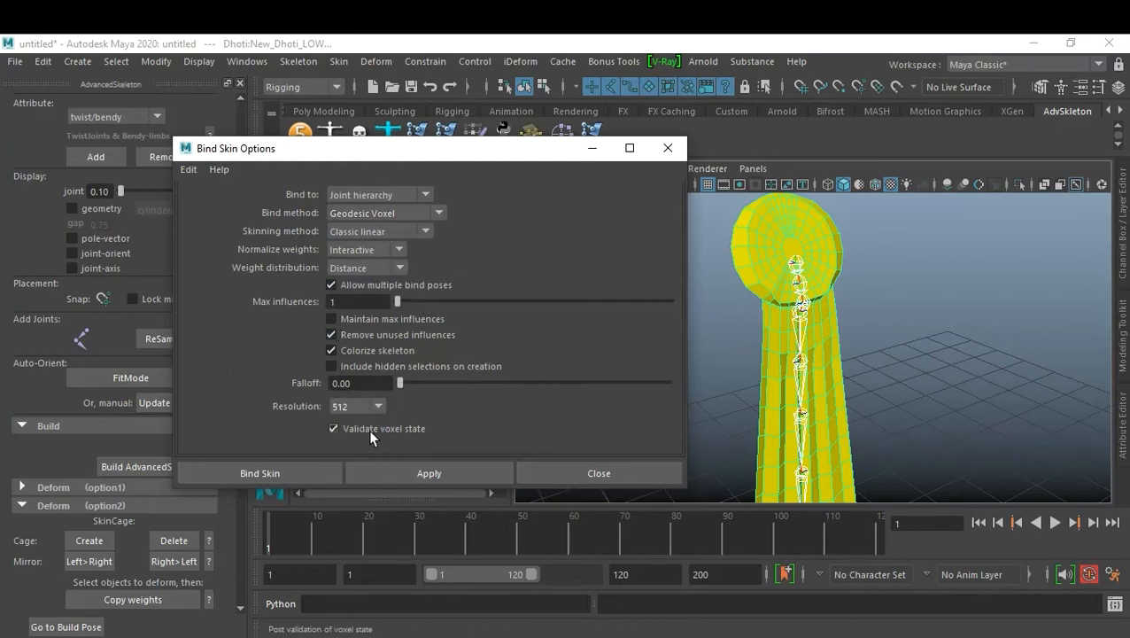
left_click(285, 470)
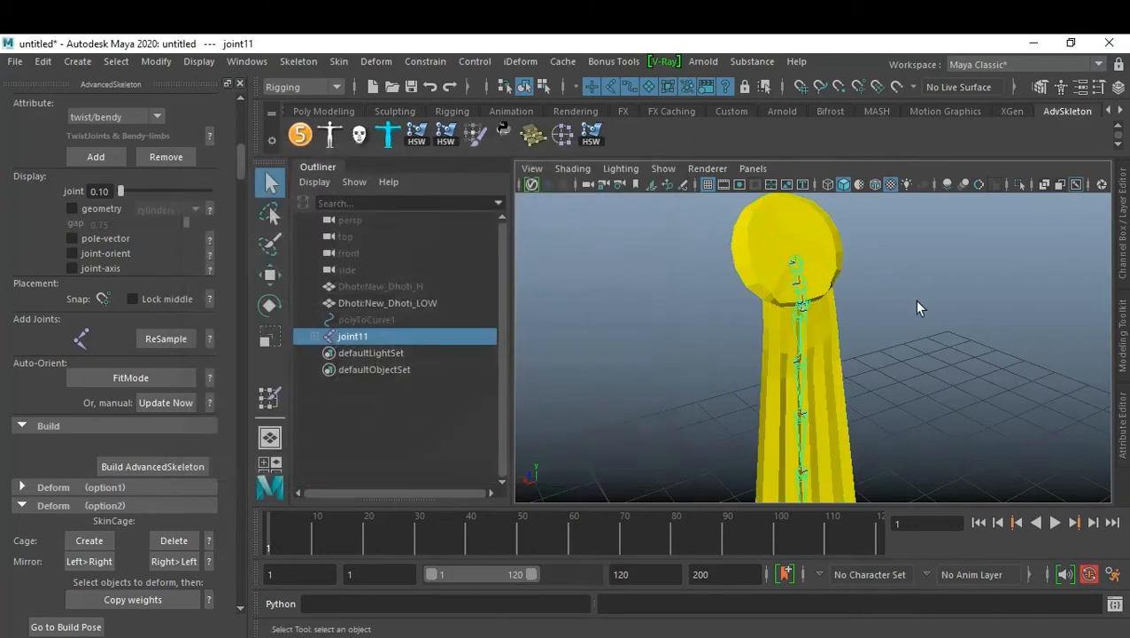
Select the rebound New_Dhoti_LOW mesh and open the Paint Skin Weights tool settings for it
left_click(914, 300)
left_click(822, 269)
left_click(338, 61)
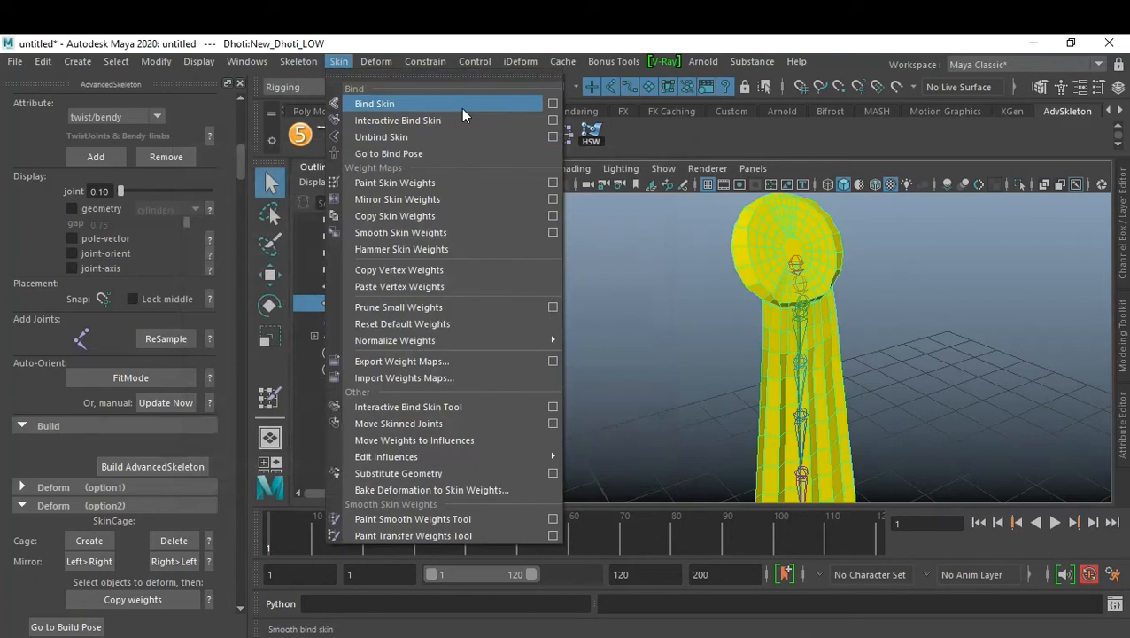
left_click(550, 183)
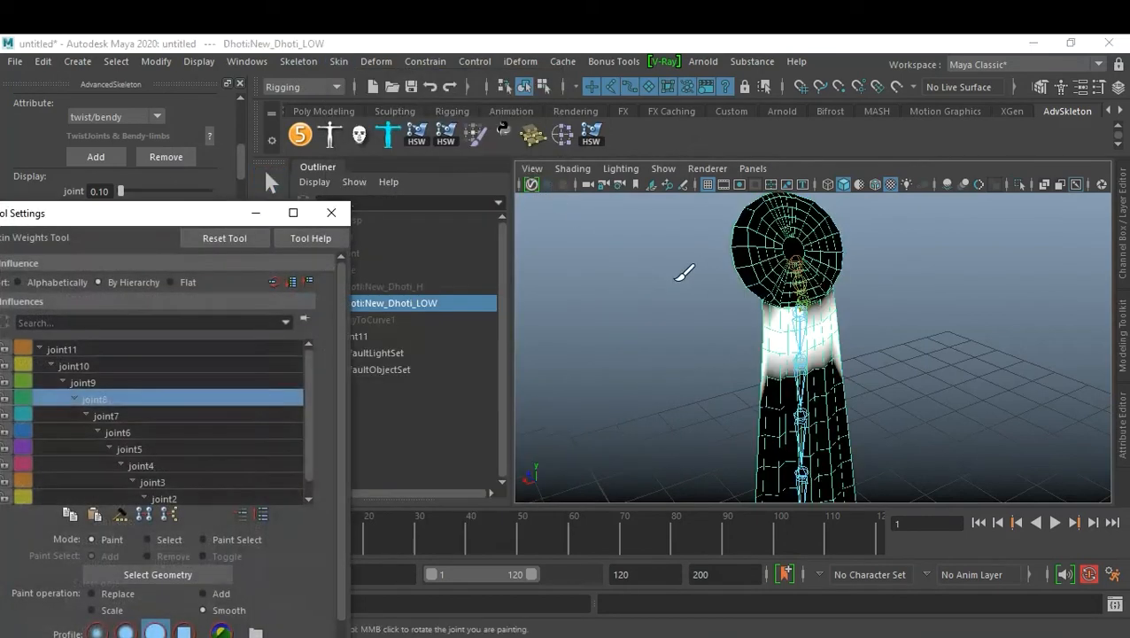
middle_click_drag(866, 394, 892, 358, "alt")
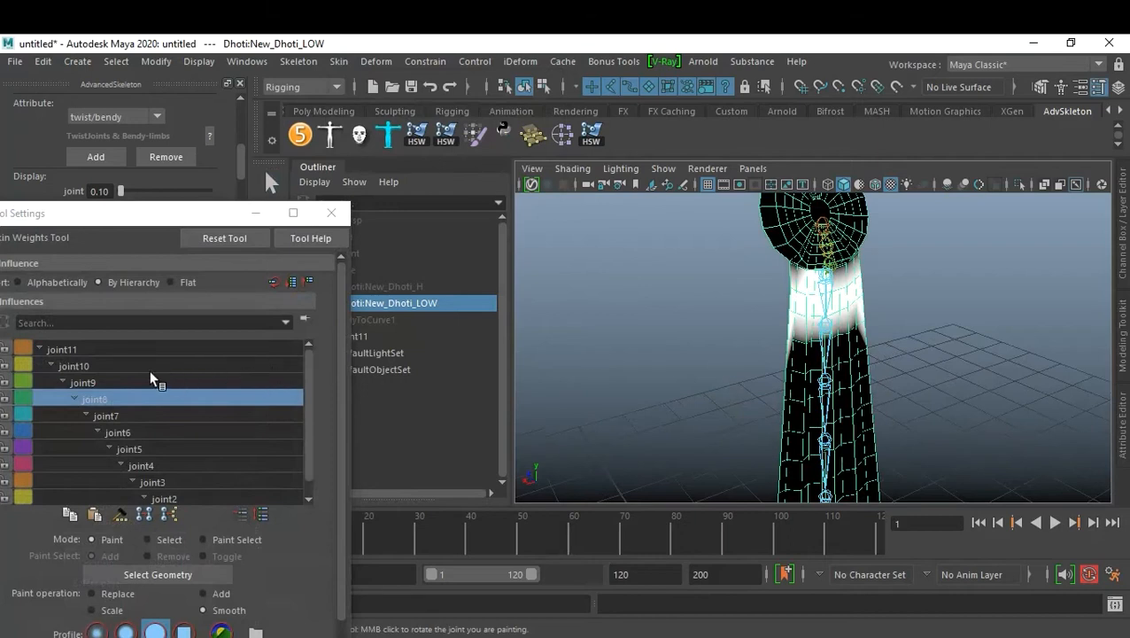
Examine the new skin weight distribution on the dhoti for the influences down the chain from joint11 to joint1
left_click(96, 349)
left_click(100, 365)
left_click(106, 382)
left_click(111, 413)
left_click(125, 434)
left_click(139, 454)
left_click(142, 466)
scroll(158, 425, "down", 1)
left_click(186, 462)
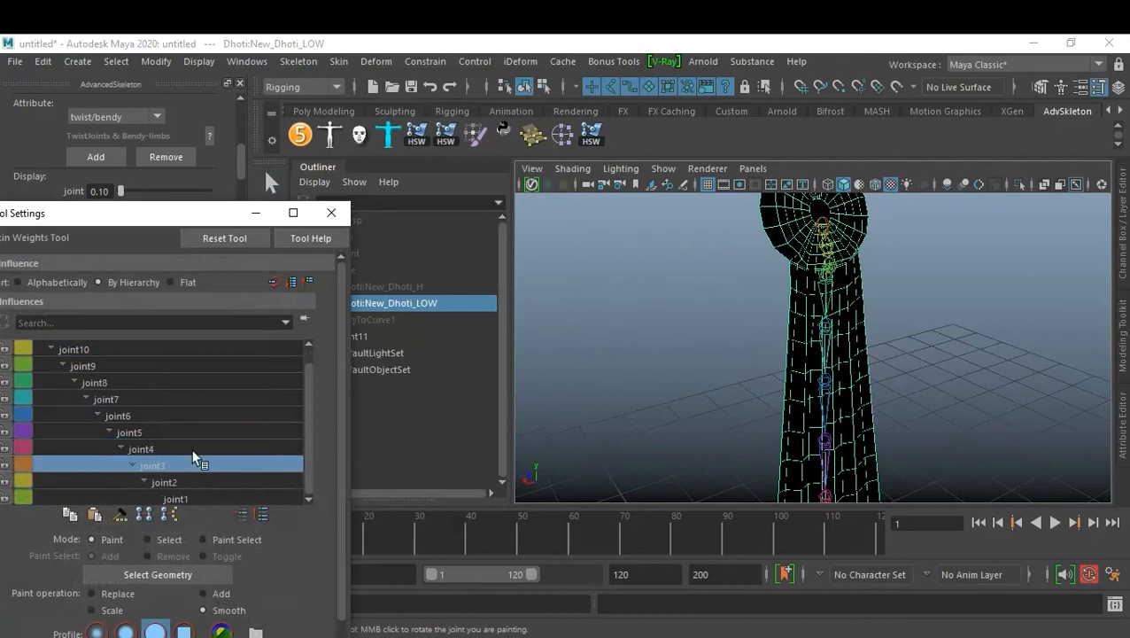
left_click_drag(182, 214, 227, 125)
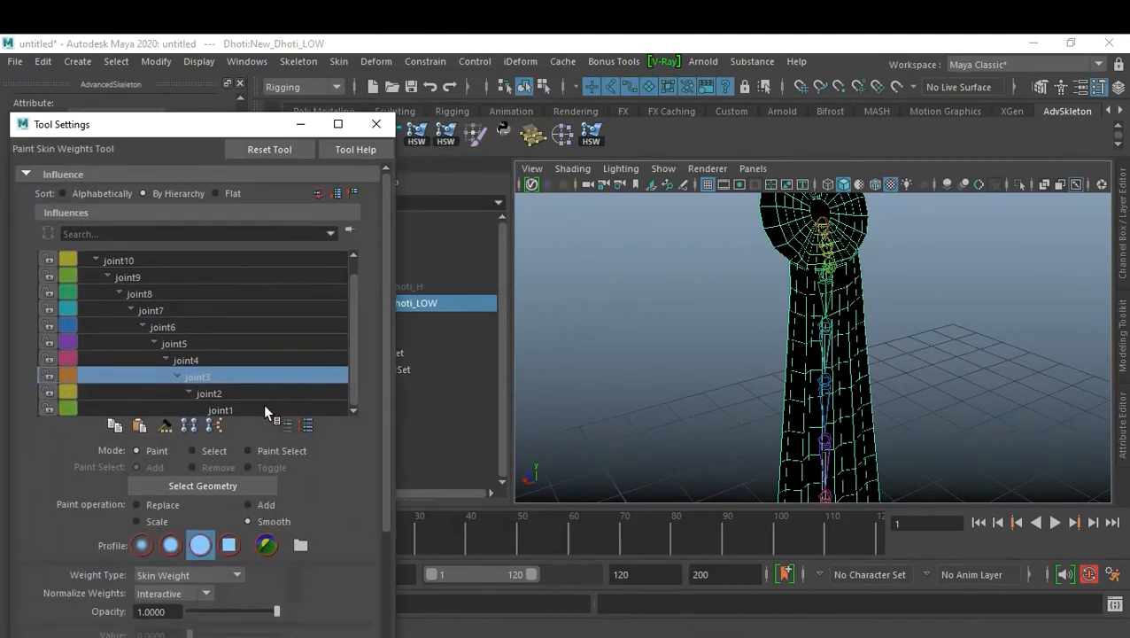
left_click(224, 396)
left_click(231, 410)
Review the new skin weights back up the chain from joint3 to joint11, comparing joint10 and joint11 around the round head
left_click(219, 377)
left_click(212, 360)
left_click(203, 337)
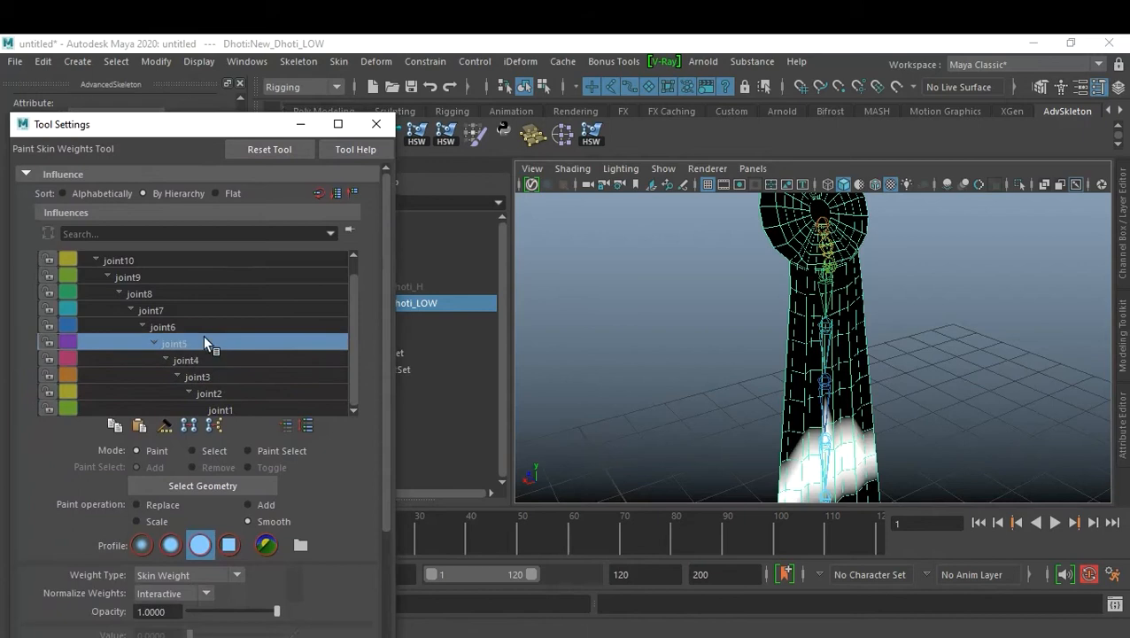
scroll(251, 353, "up", 1)
left_click(181, 310)
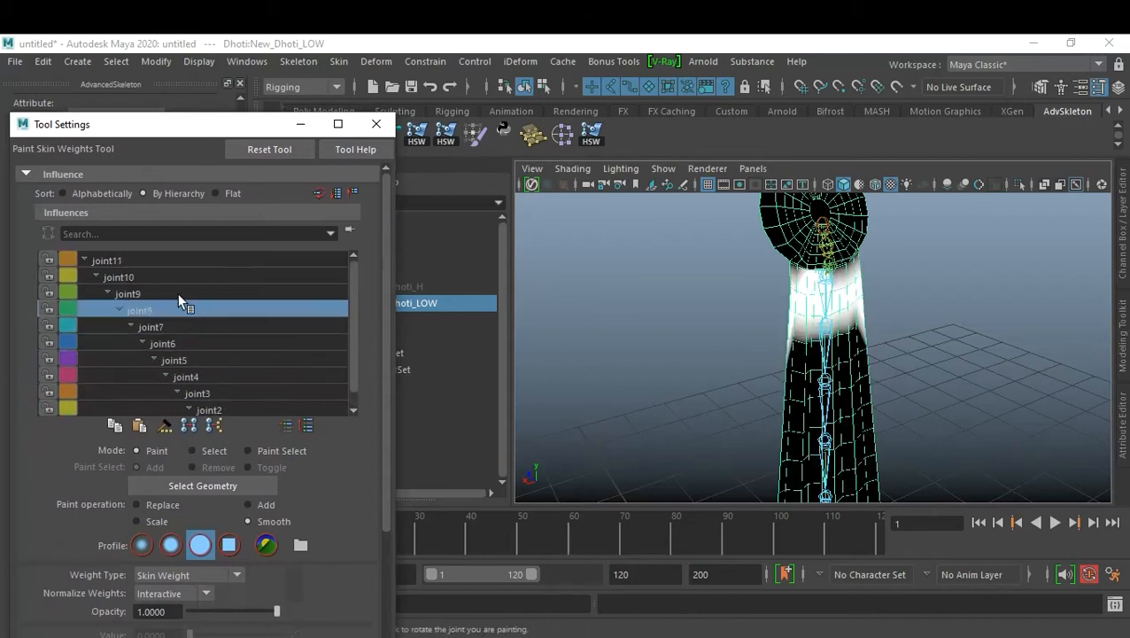
left_click(179, 294)
left_click(147, 275)
left_click(142, 259)
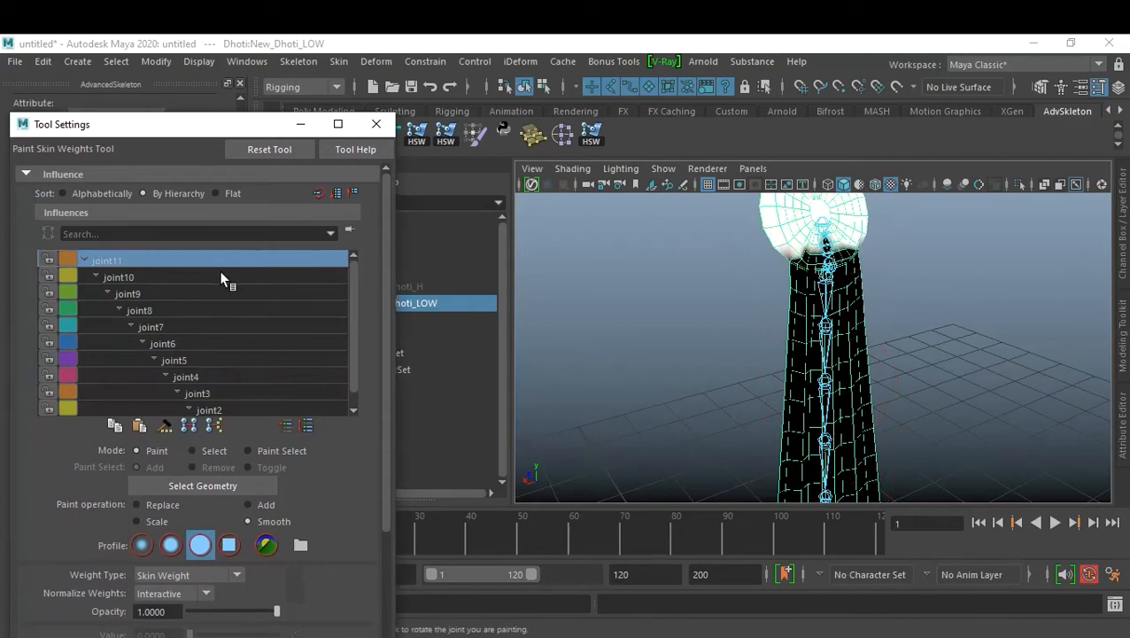
left_click(150, 277)
left_click(125, 260)
left_click(129, 273)
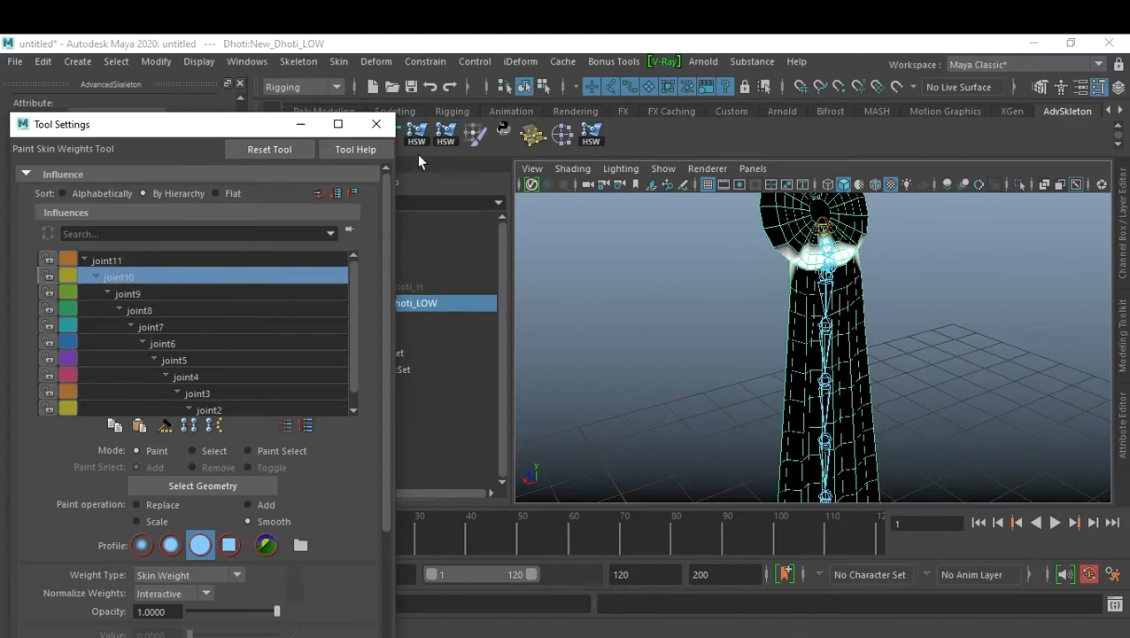
Leave the weight painting tool, test-rotate joint8 slightly about its Z axis to check the deformation, and undo the rotation
left_click(376, 124)
left_click(266, 184)
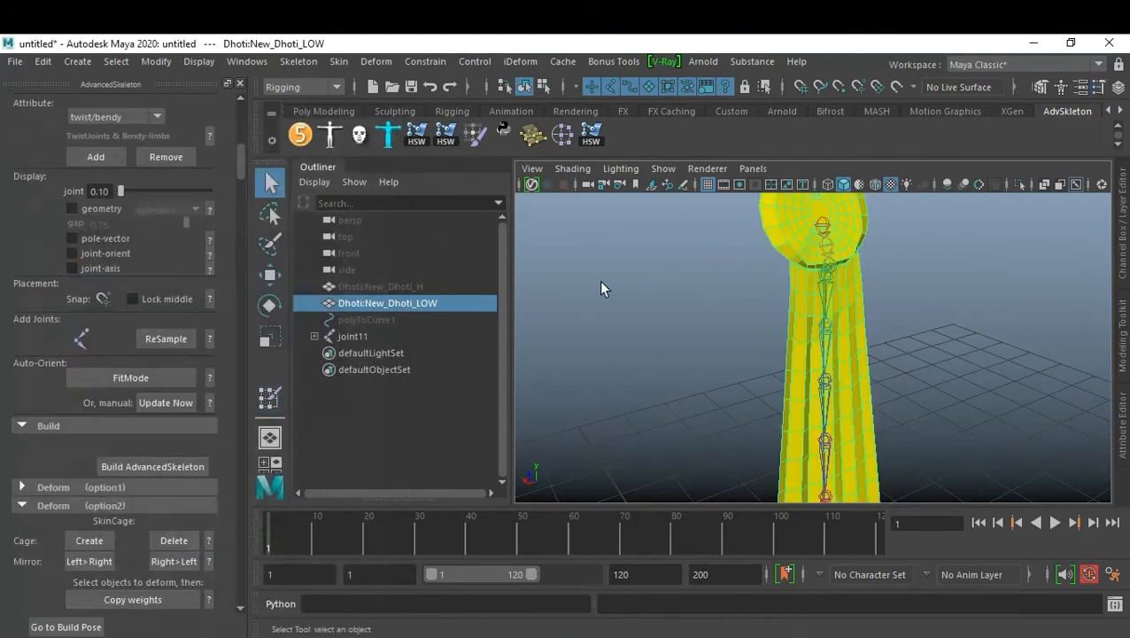
left_click(600, 282)
left_click(825, 294)
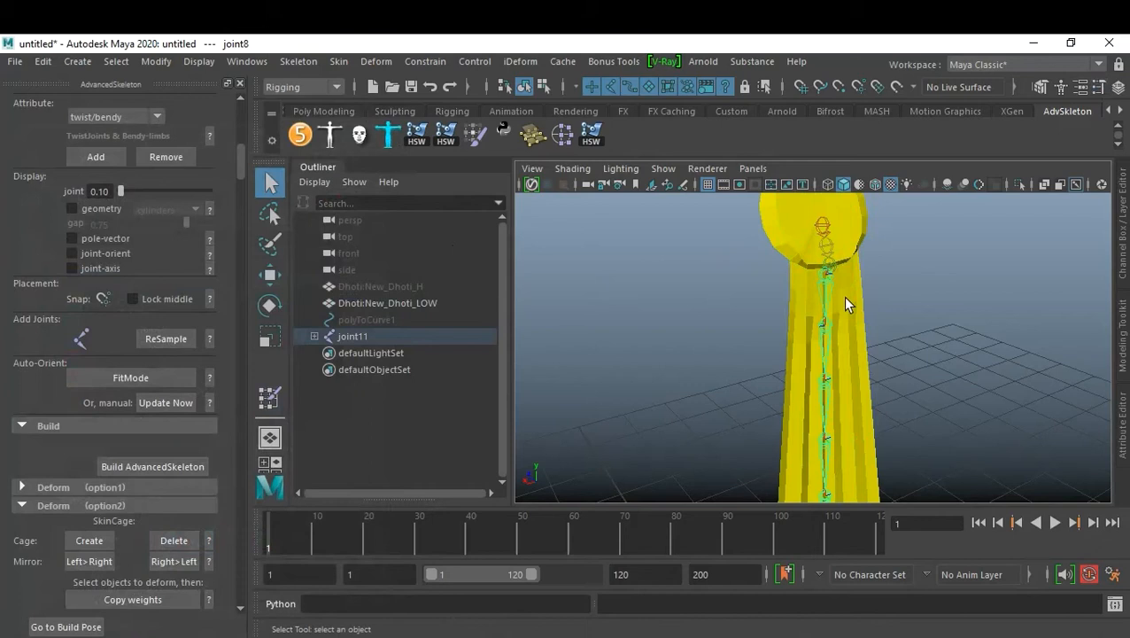
key("e")
mouse_move(879, 282)
left_mouse_down()
mouse_move(875, 327)
mouse_move(839, 177)
mouse_move(850, 355)
mouse_move(837, 348)
mouse_move(869, 281)
left_mouse_up()
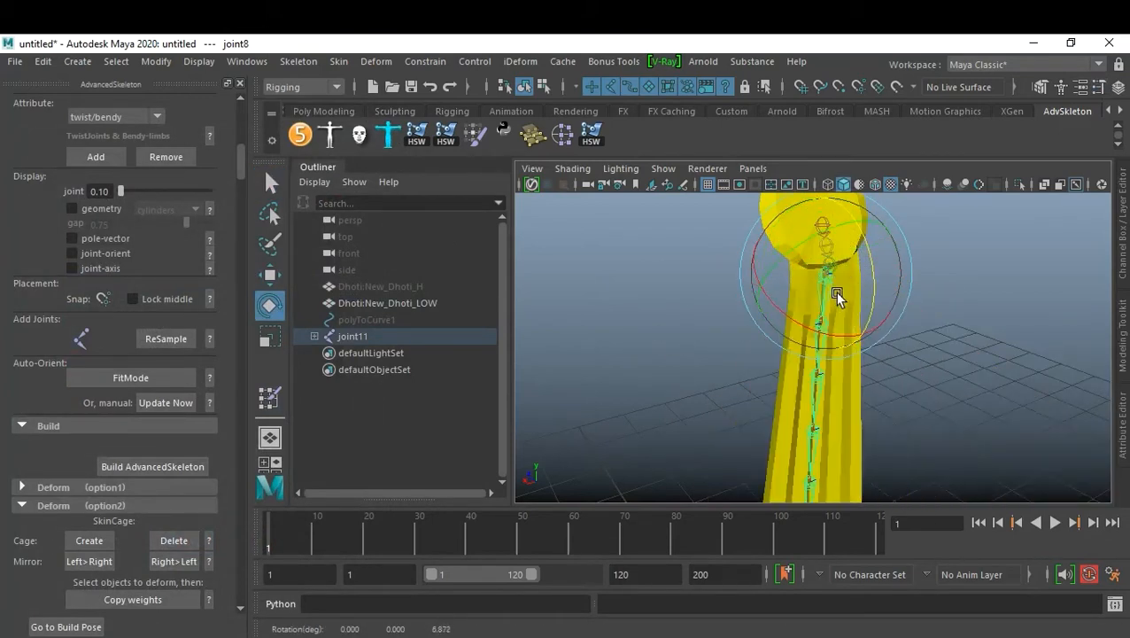
key("ctrl+z")
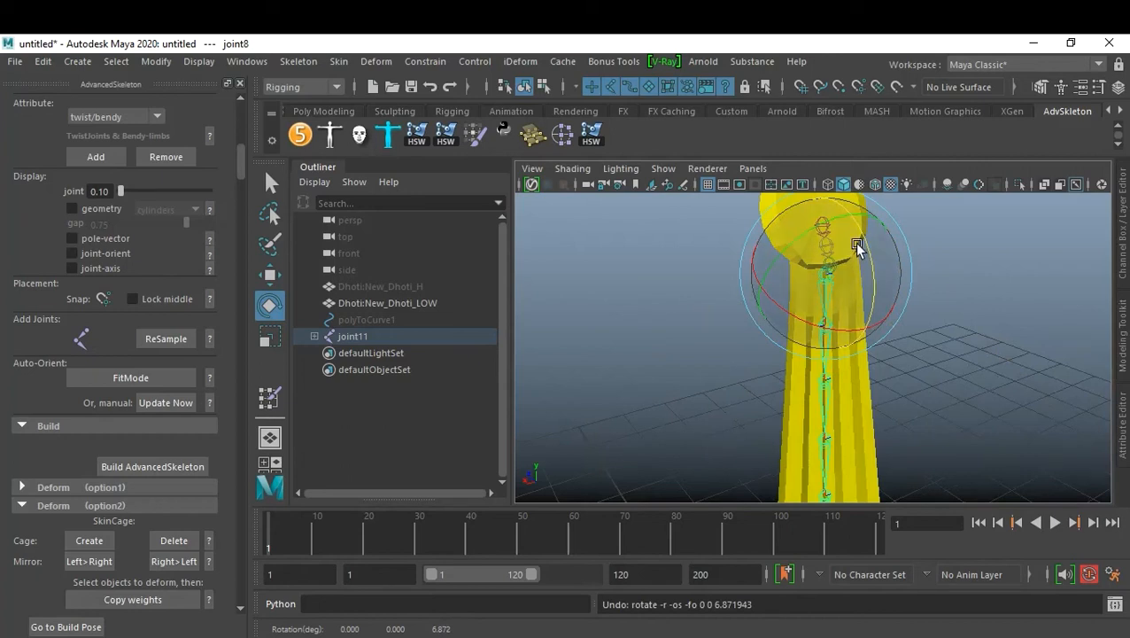
left_click(943, 288)
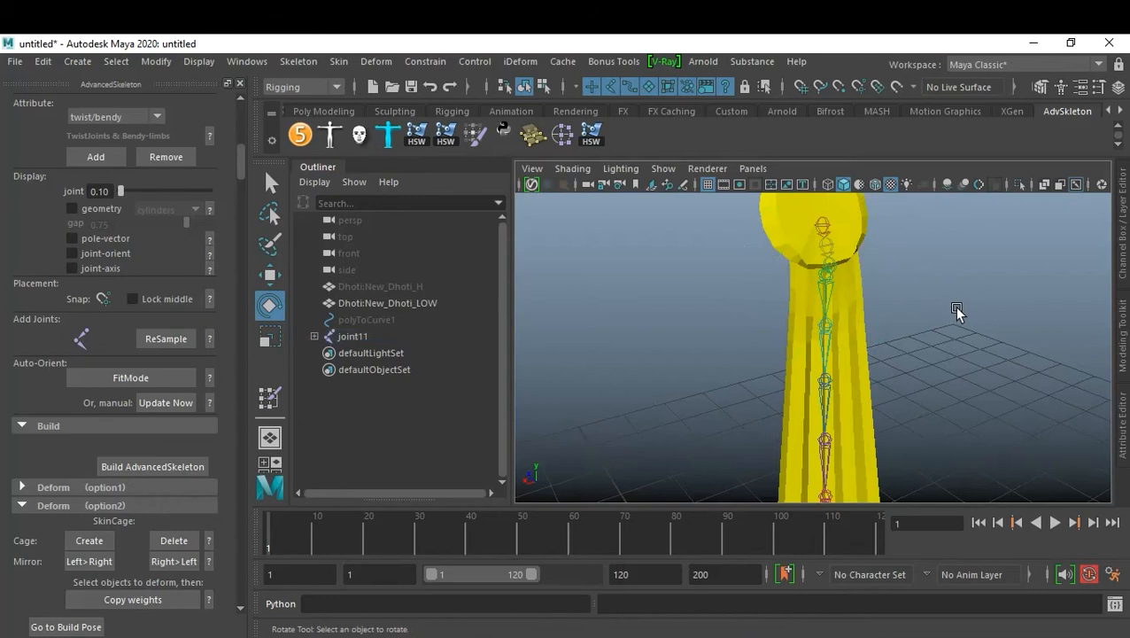
Look through the AdvancedSkeleton deformation options and inspect the bound dhoti and its joint chain around the round head
left_click_drag(938, 293, 857, 292, "alt")
left_click(816, 257)
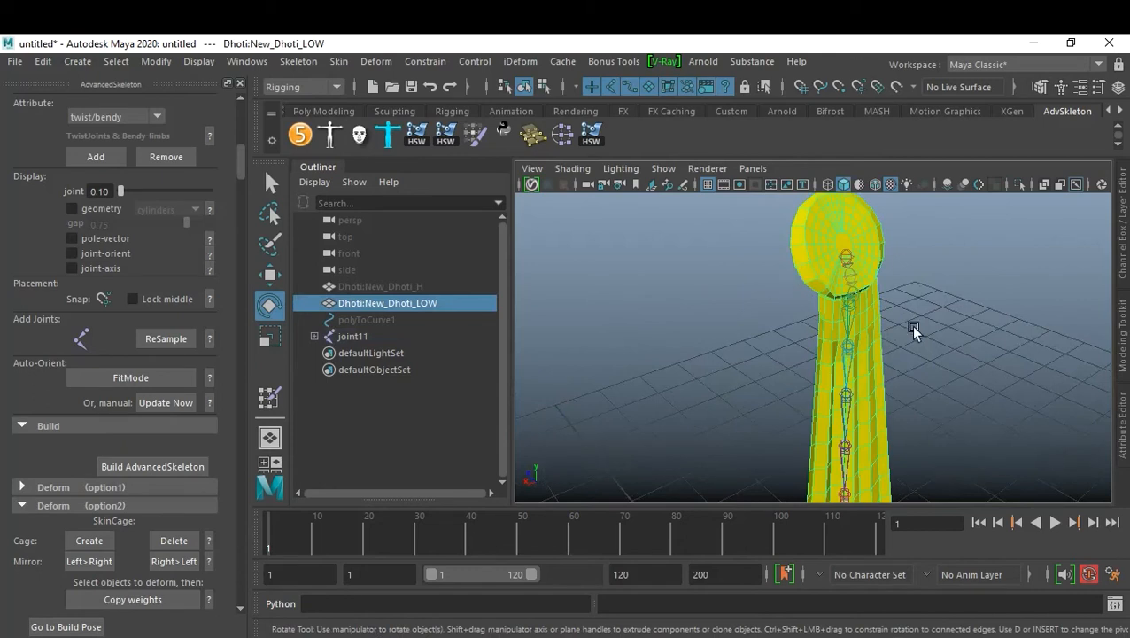
left_click(854, 257)
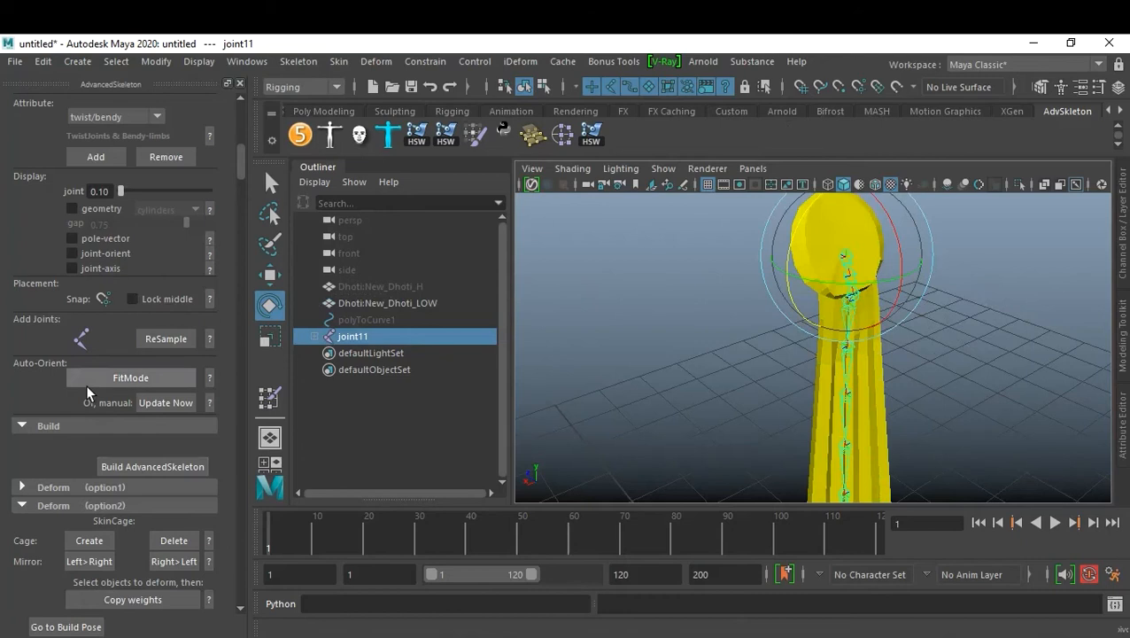
scroll(118, 368, "up", 4)
scroll(119, 367, "down", 7)
scroll(119, 389, "down", 5)
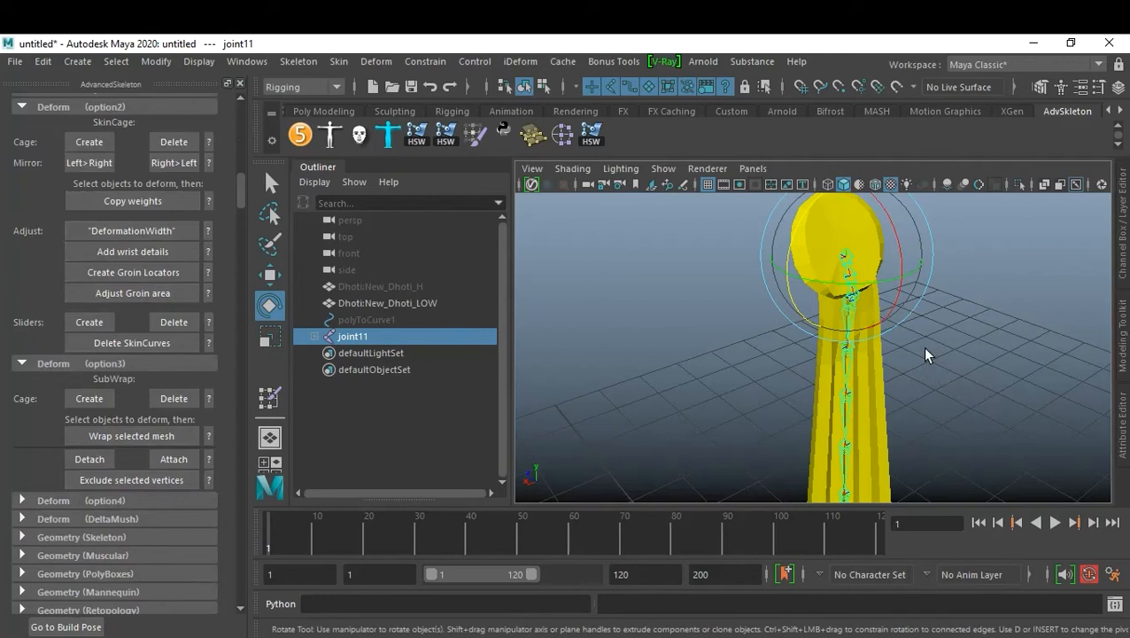
scroll(918, 356, "up", 3)
left_click_drag(919, 356, 919, 418, "alt")
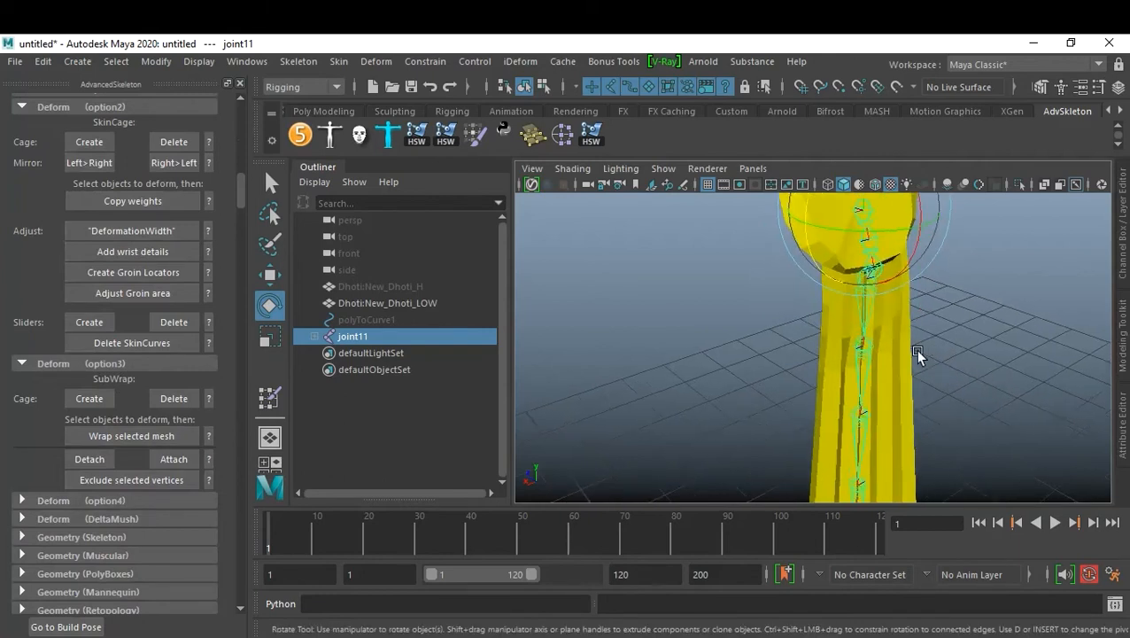
scroll(933, 424, "up", 2)
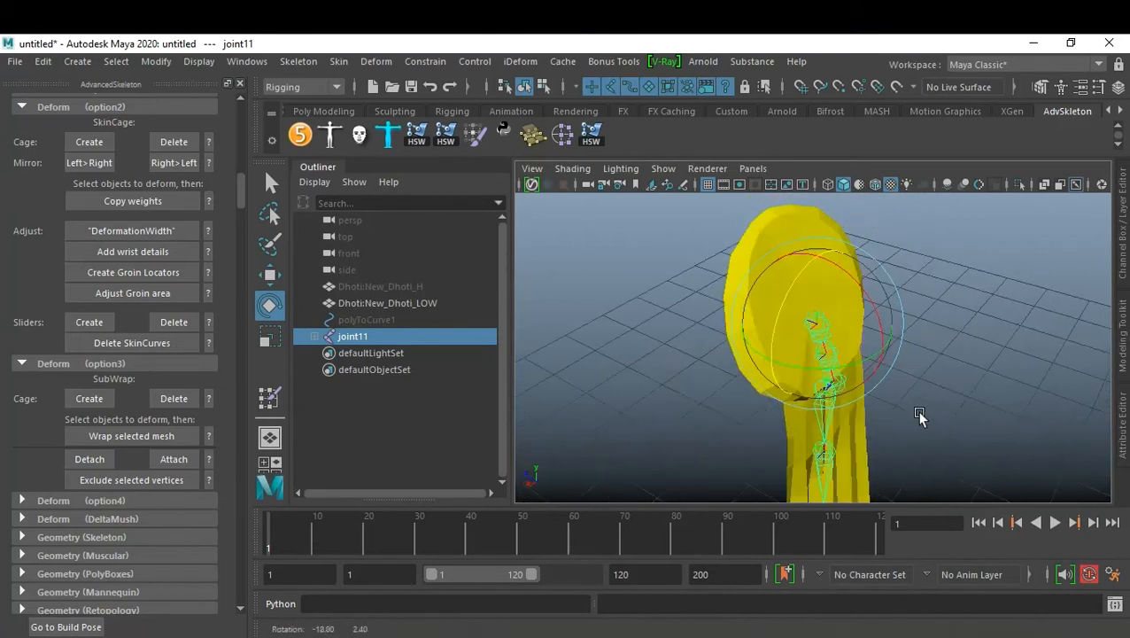
left_click(953, 384)
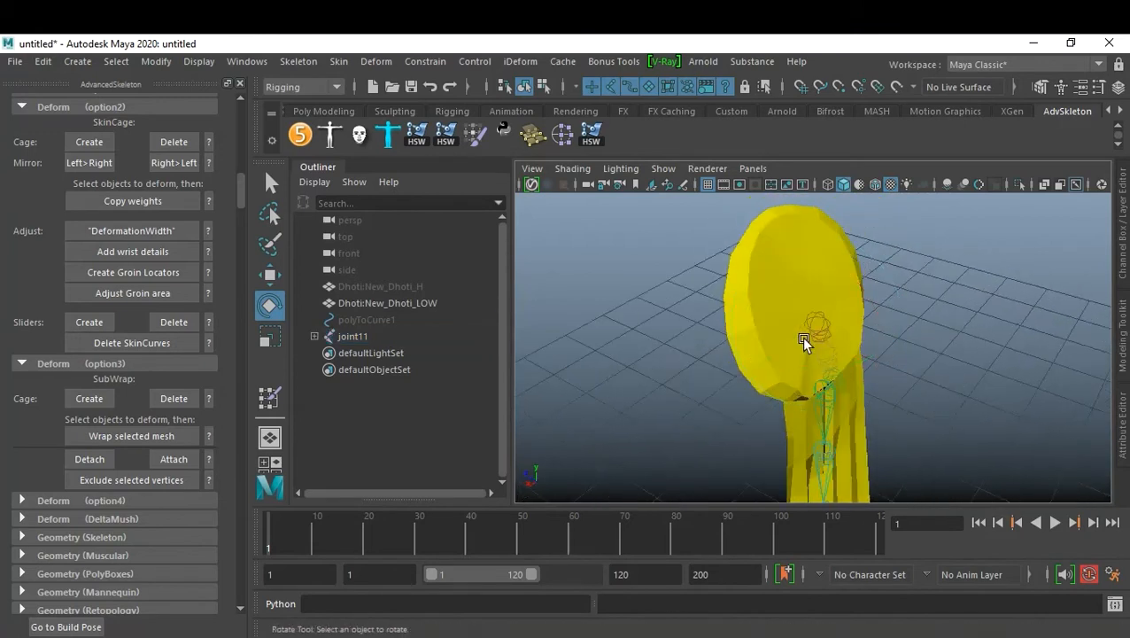
left_click_drag(911, 373, 835, 308, "alt")
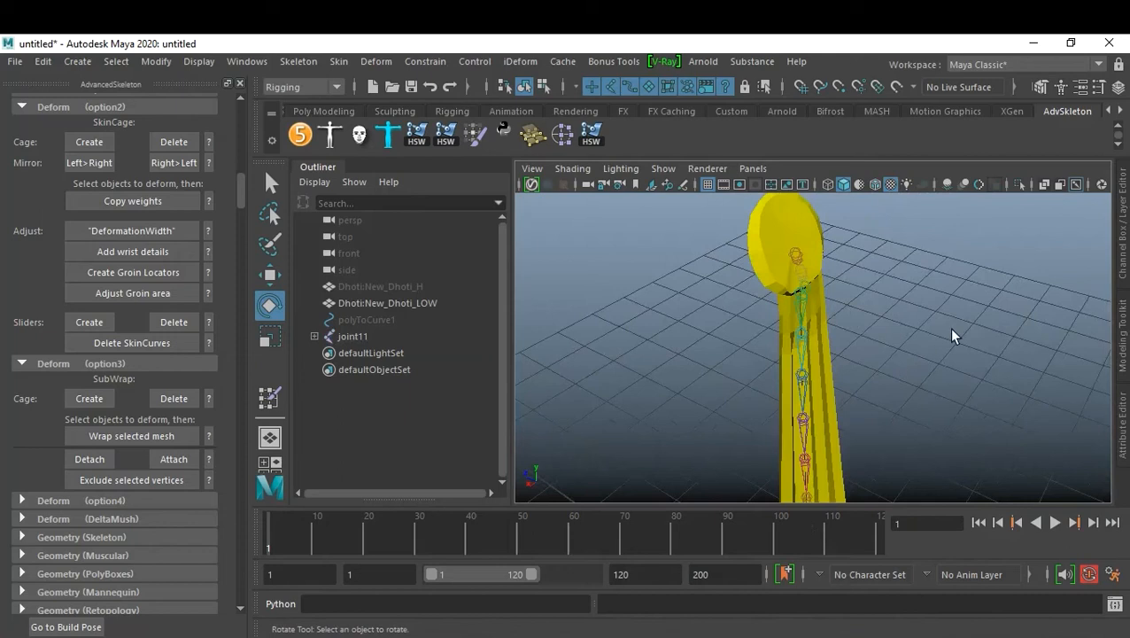
Select the dhoti mesh and convert it to an nCloth using the FX toolset
left_click(764, 244)
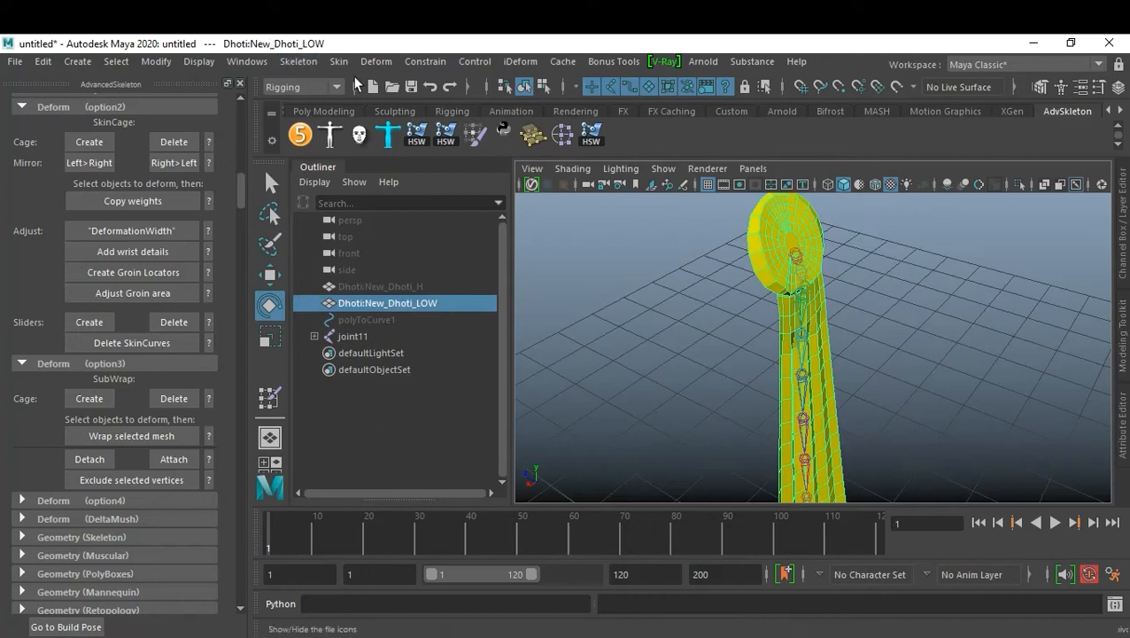
left_click(301, 86)
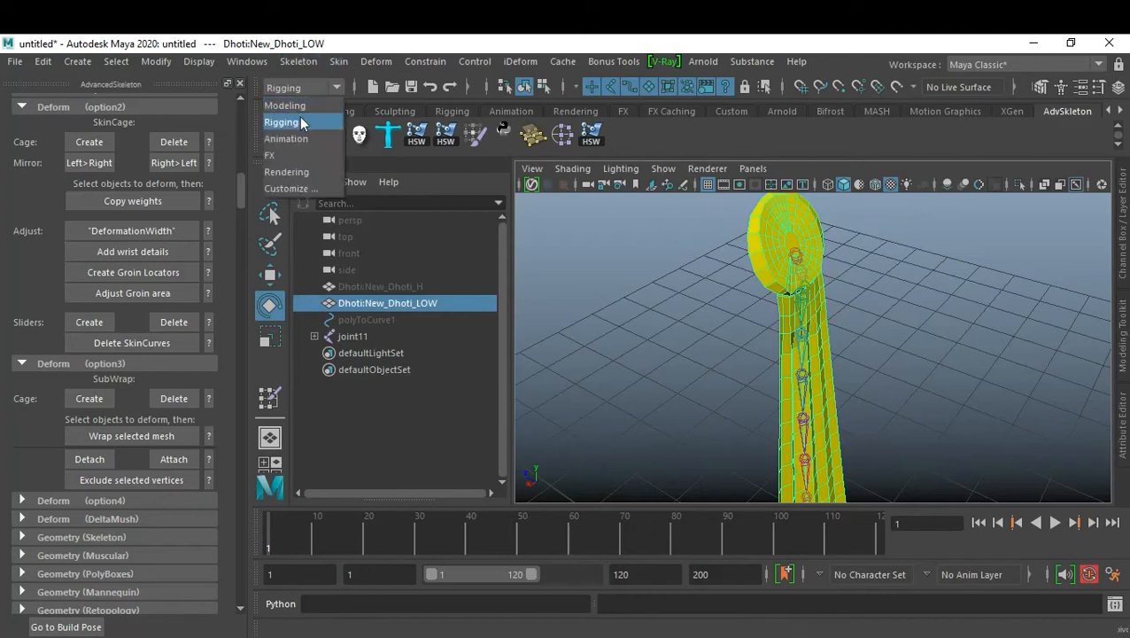
left_click(292, 155)
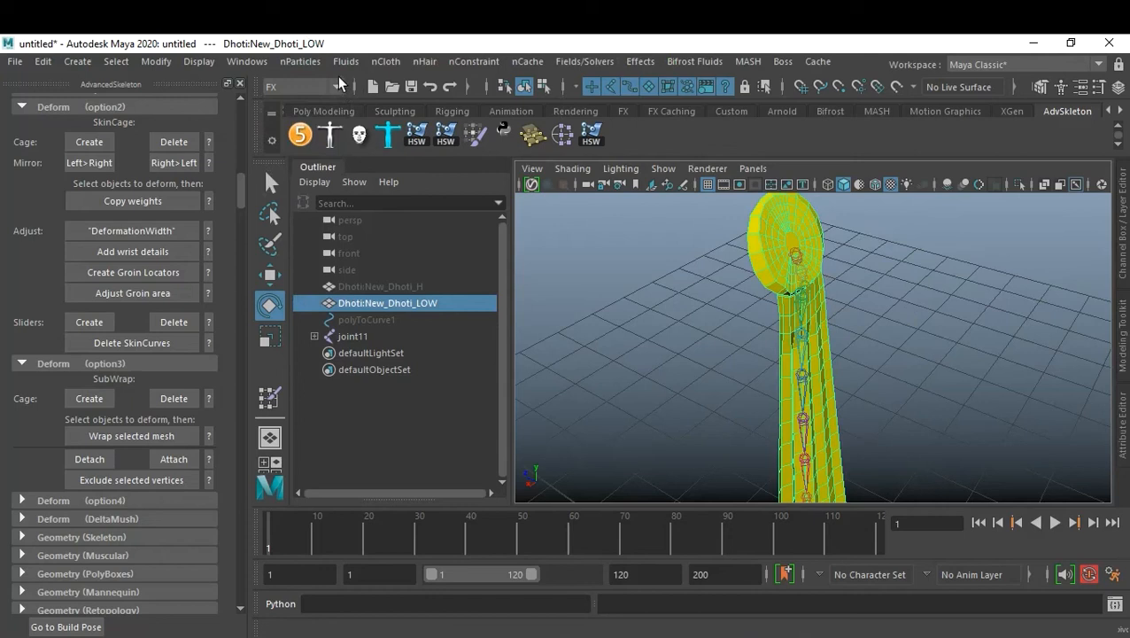
left_click(387, 62)
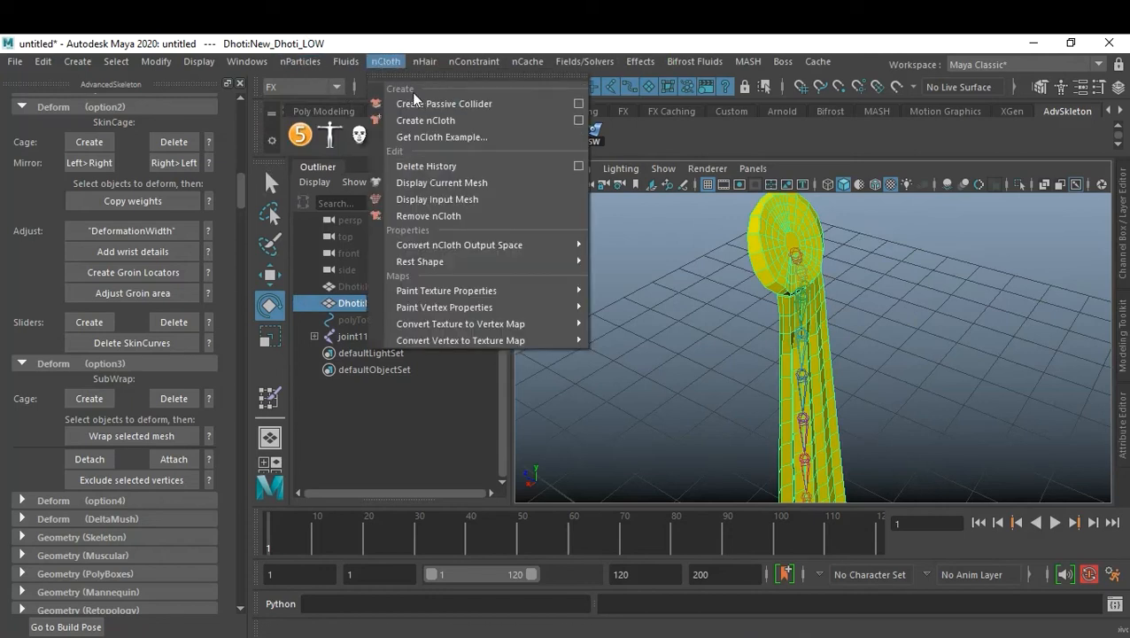
left_click(486, 121)
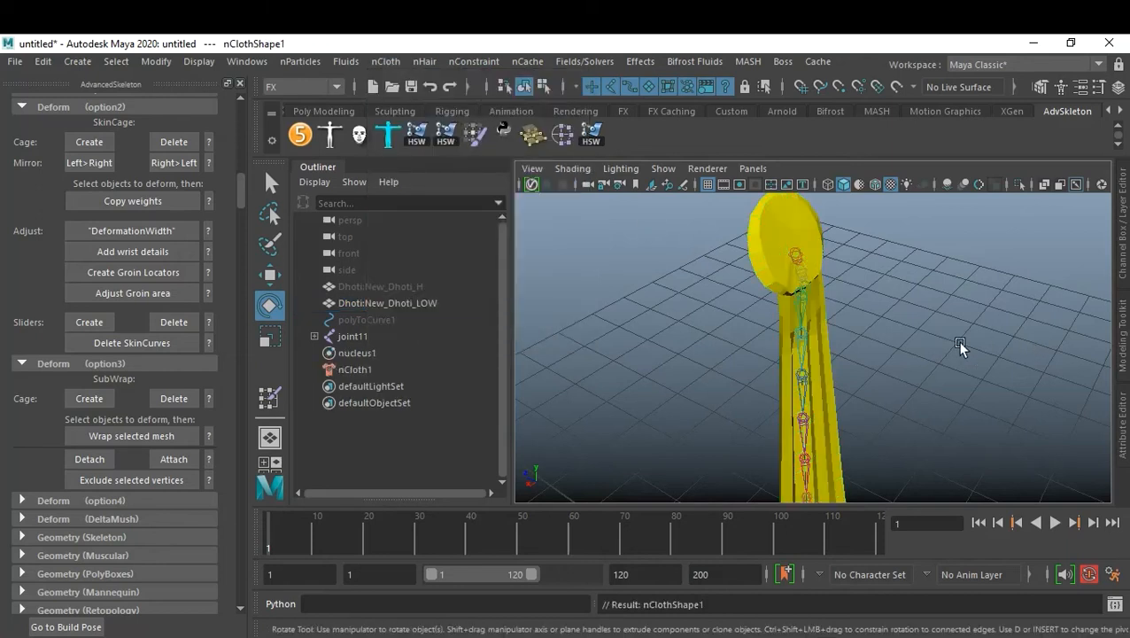
Frame the whole dhoti, play the cloth simulation twice to watch how it falls, and rewind to frame 1
right_click_drag(922, 345, 814, 347, "alt")
middle_click_drag(814, 348, 779, 336, "alt")
left_click_drag(779, 335, 899, 324, "alt")
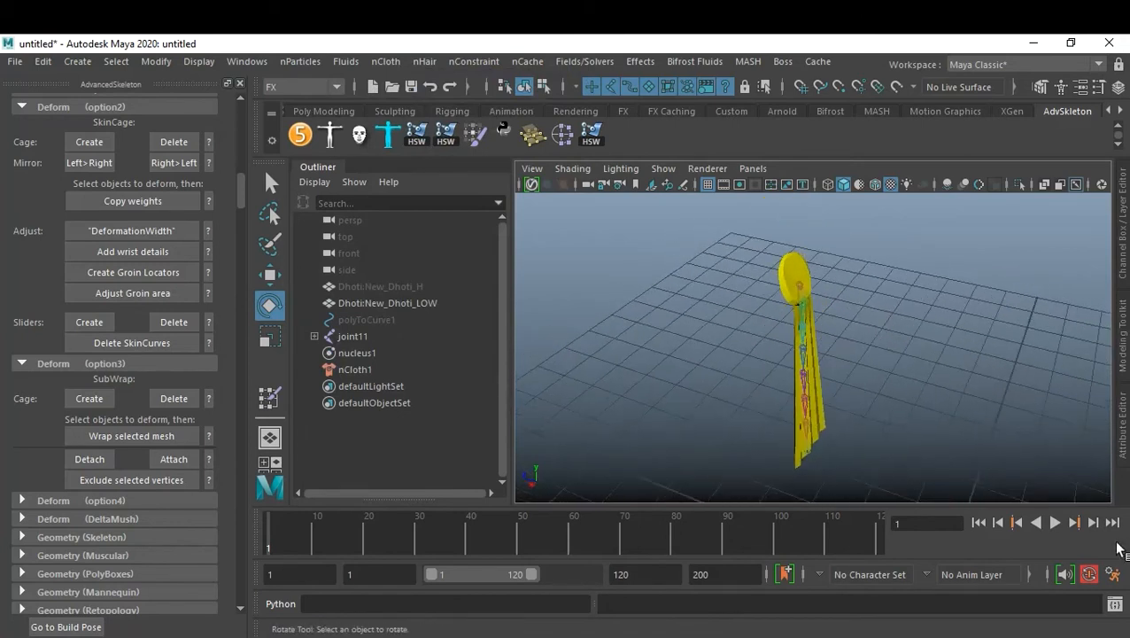
left_click(1055, 523)
left_click(1055, 523)
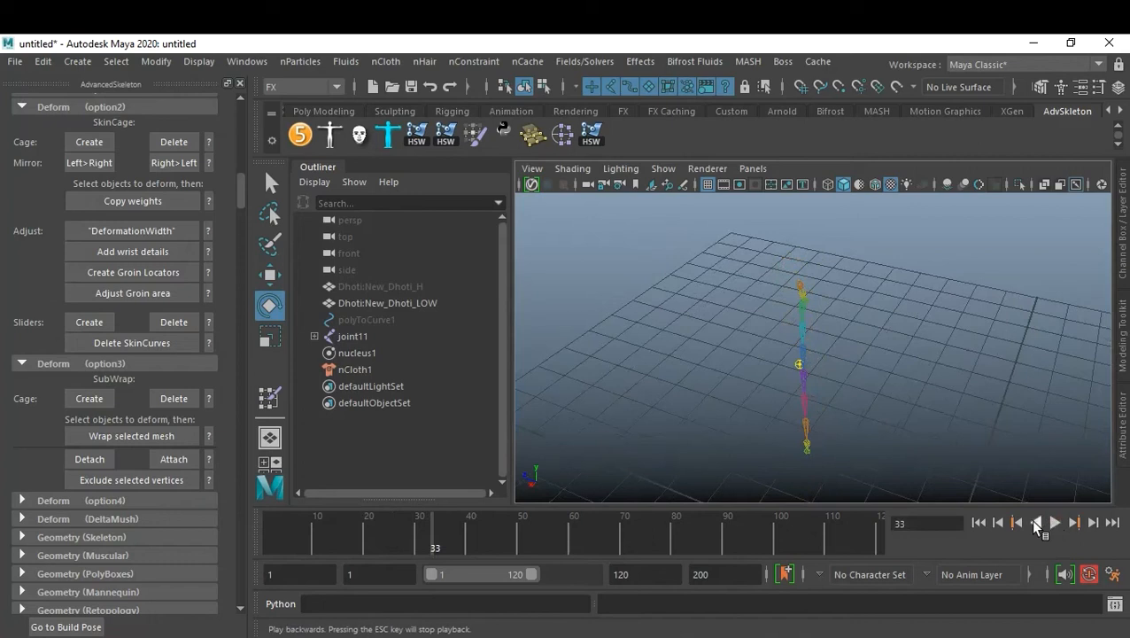
left_click(979, 522)
left_click(1055, 523)
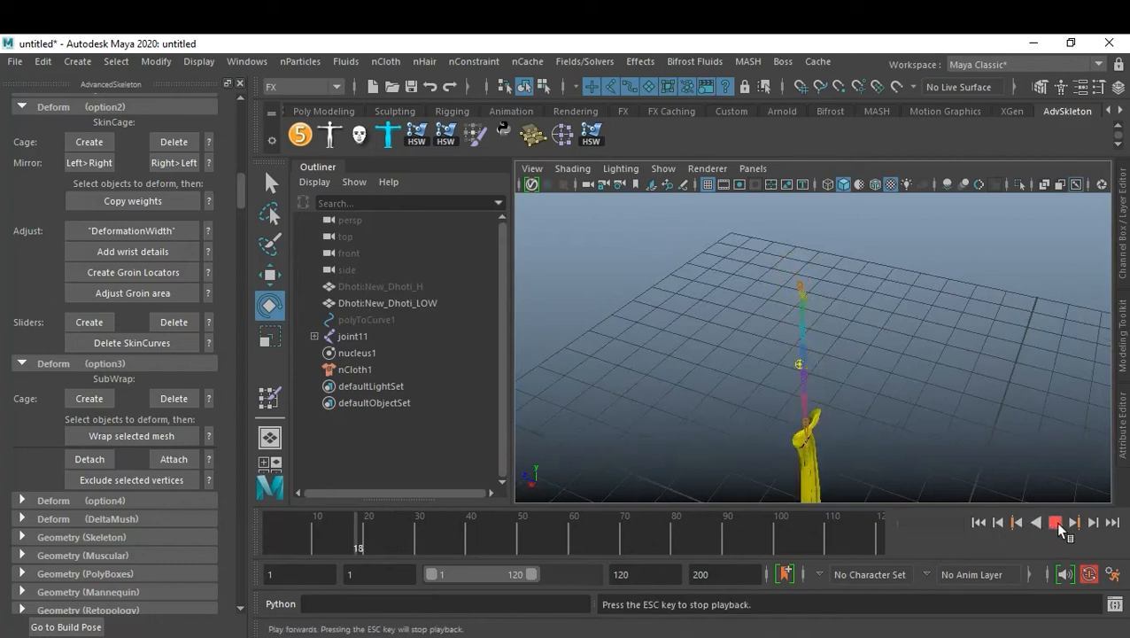
left_click(1057, 525)
left_click(979, 523)
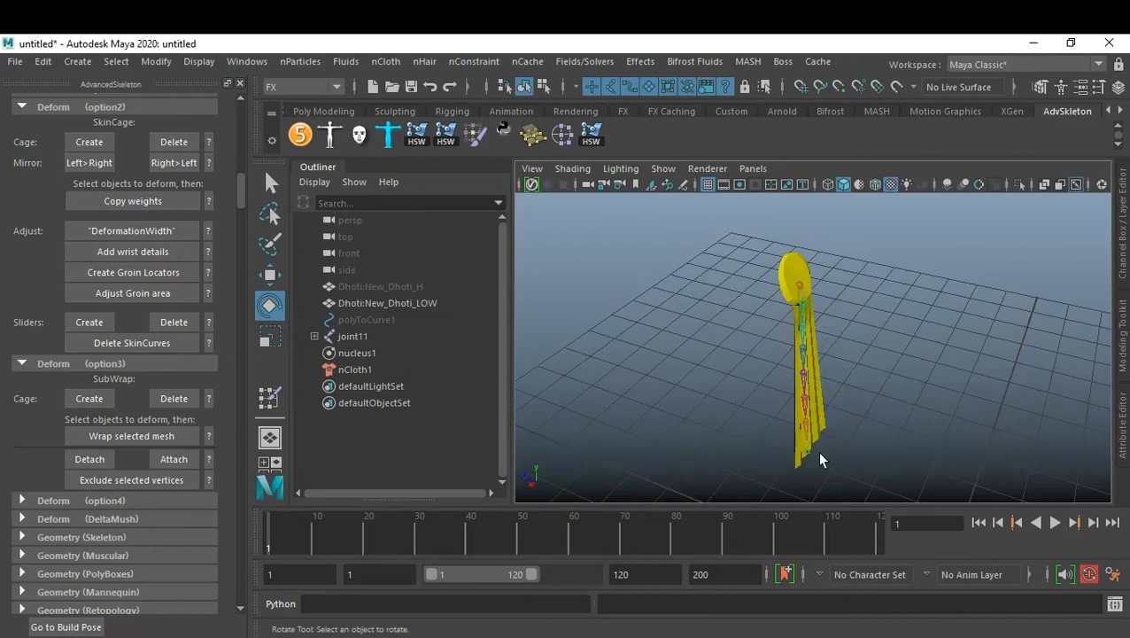
Set nCloth1's Input Mesh Attract to 1.0 with the attract method Lock values of 1.0 or greater, and close its attributes
left_click(365, 371)
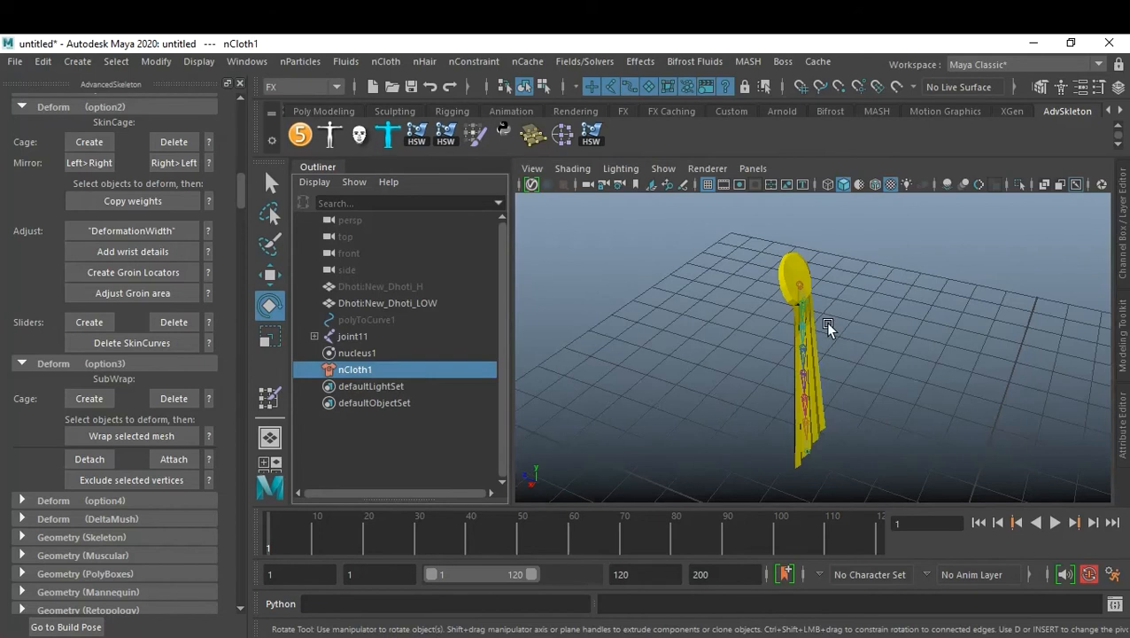
key("ctrl+a")
scroll(953, 365, "down", 2)
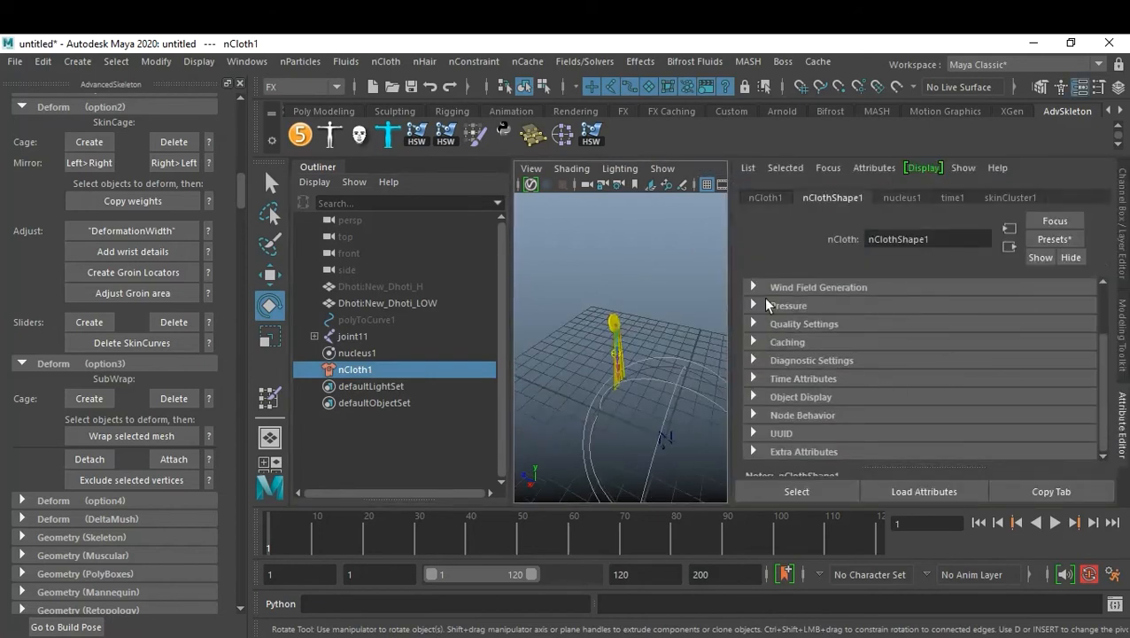
scroll(872, 390, "up", 2)
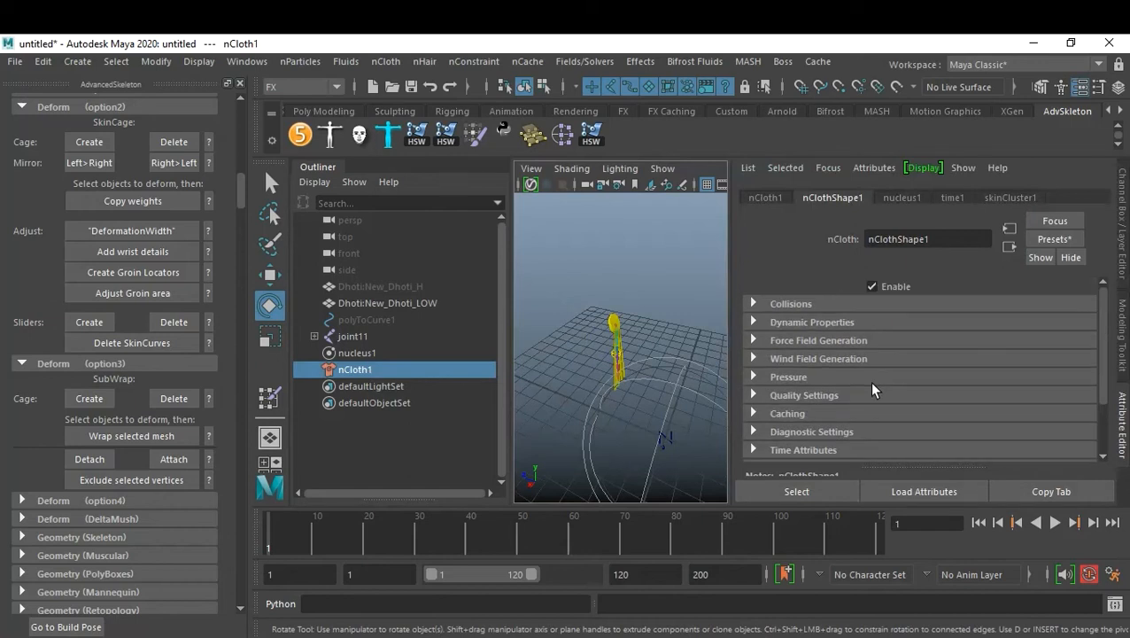
left_click(844, 324)
scroll(1024, 386, "down", 8)
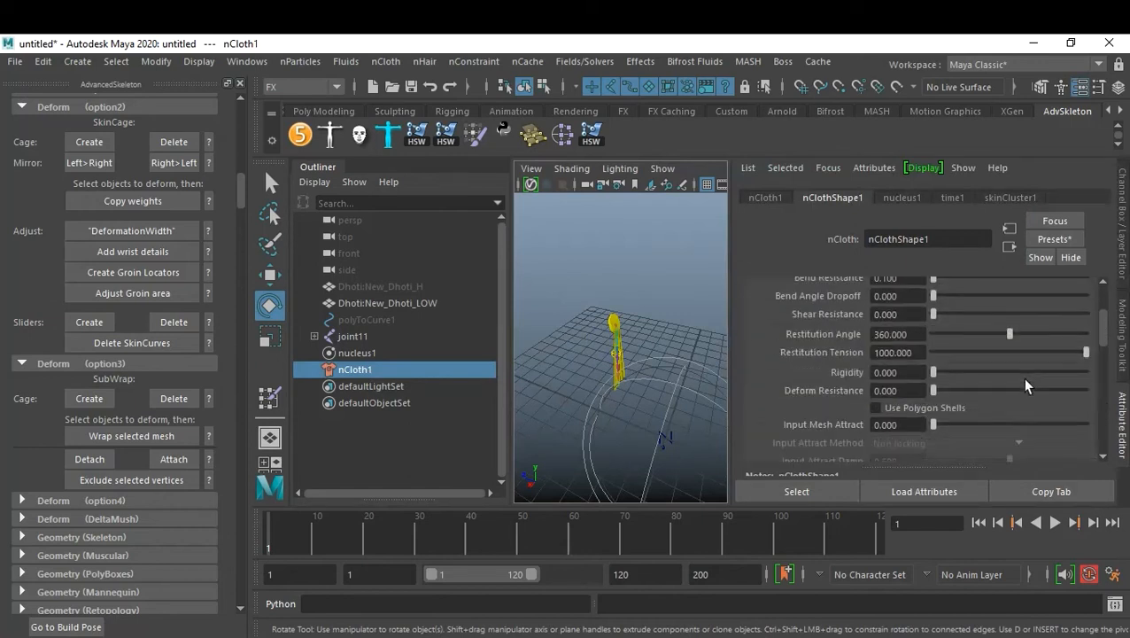
scroll(1025, 386, "down", 4)
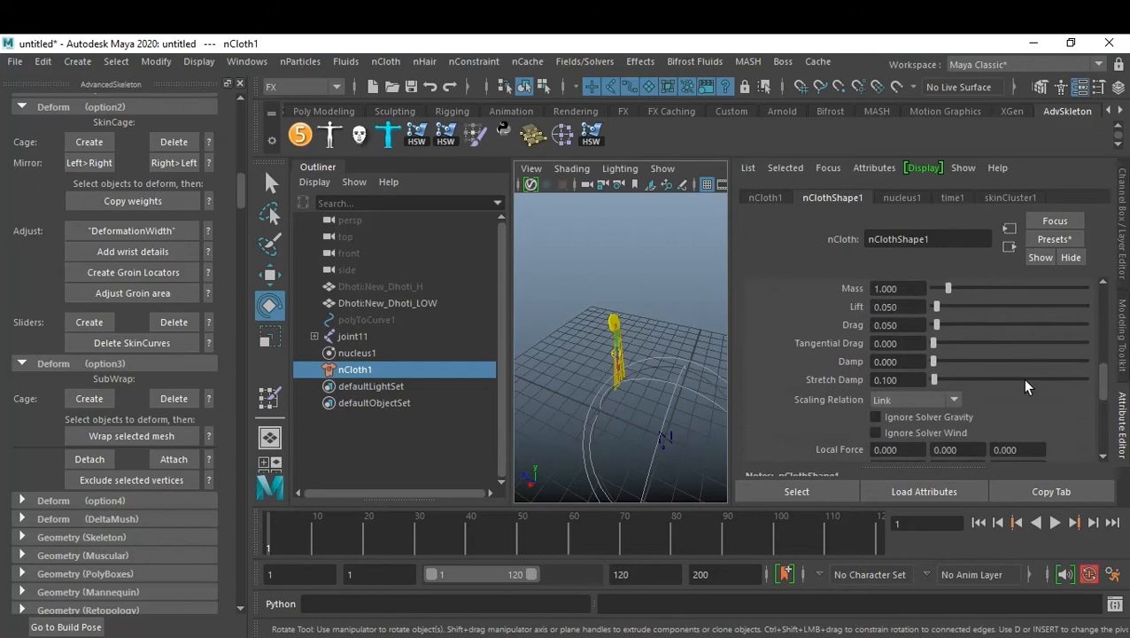
scroll(1024, 385, "up", 3)
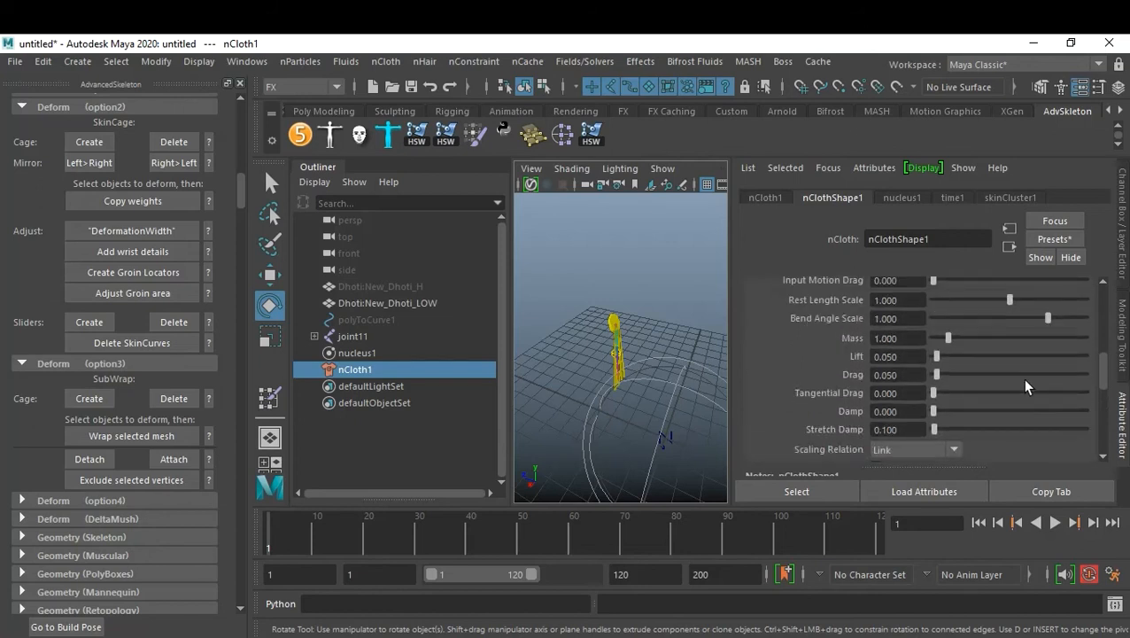
scroll(1025, 385, "up", 3)
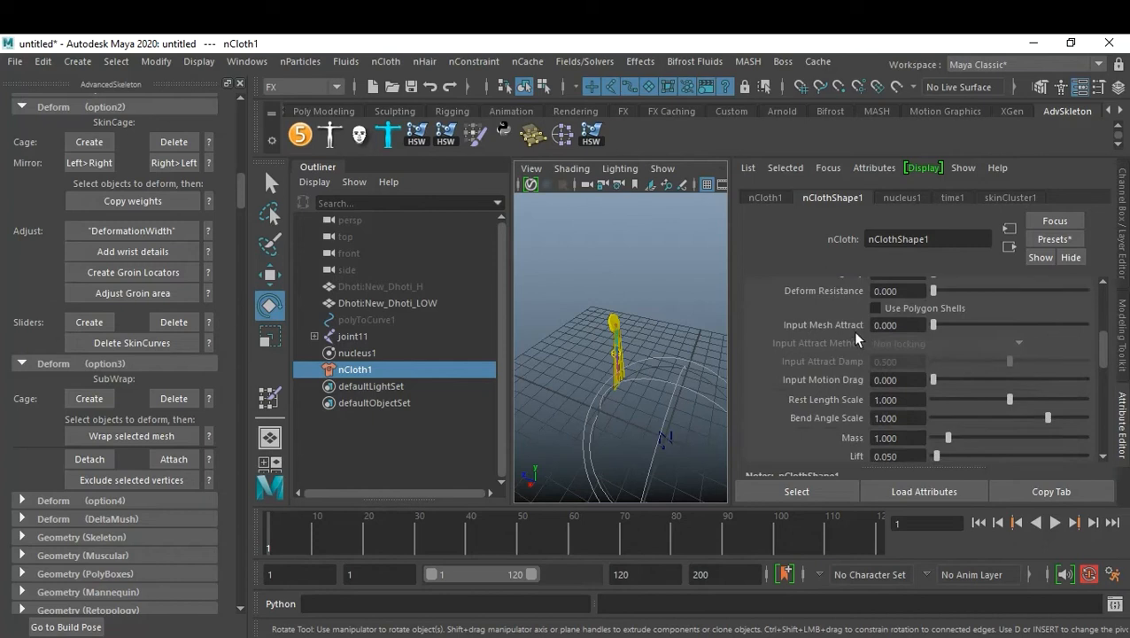
left_click_drag(935, 326, 1123, 324)
left_click(955, 344)
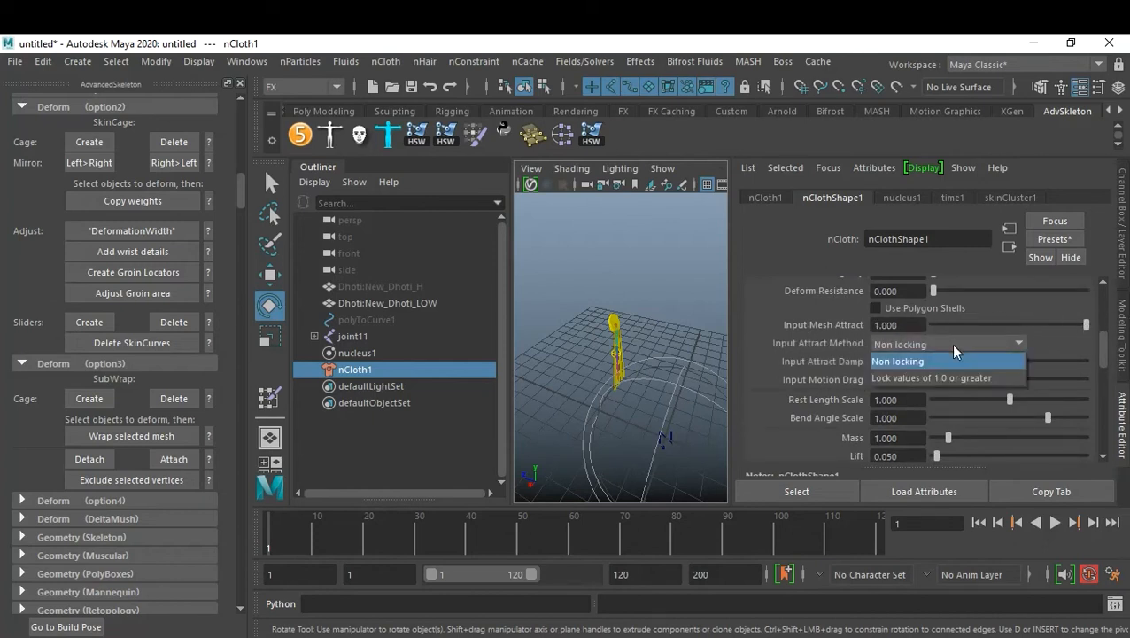
left_click(947, 380)
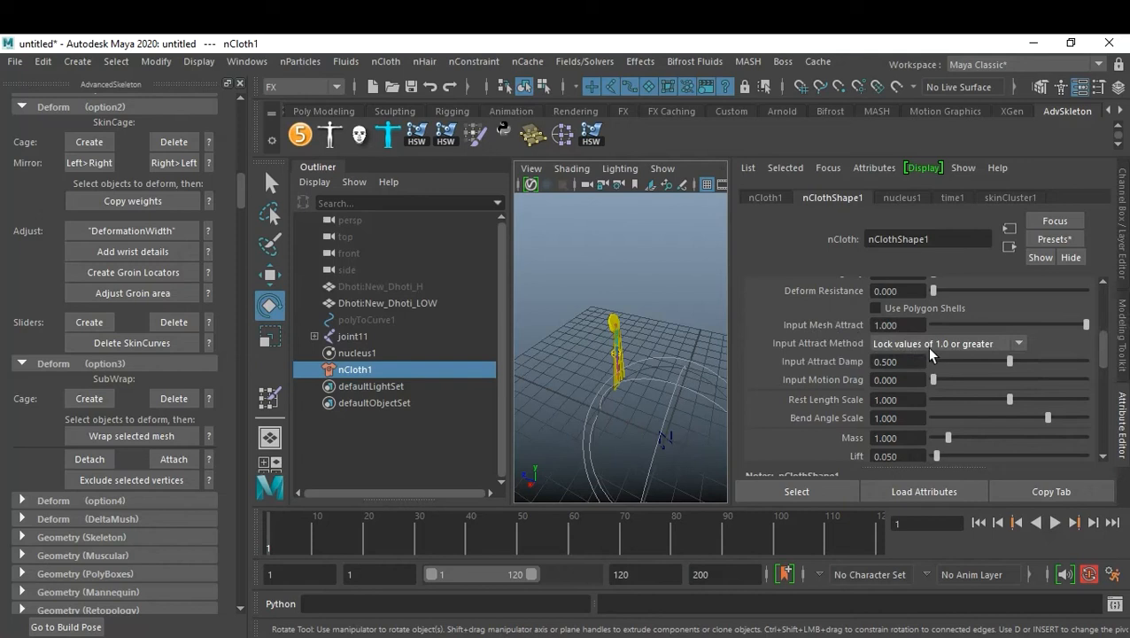
left_click(690, 312)
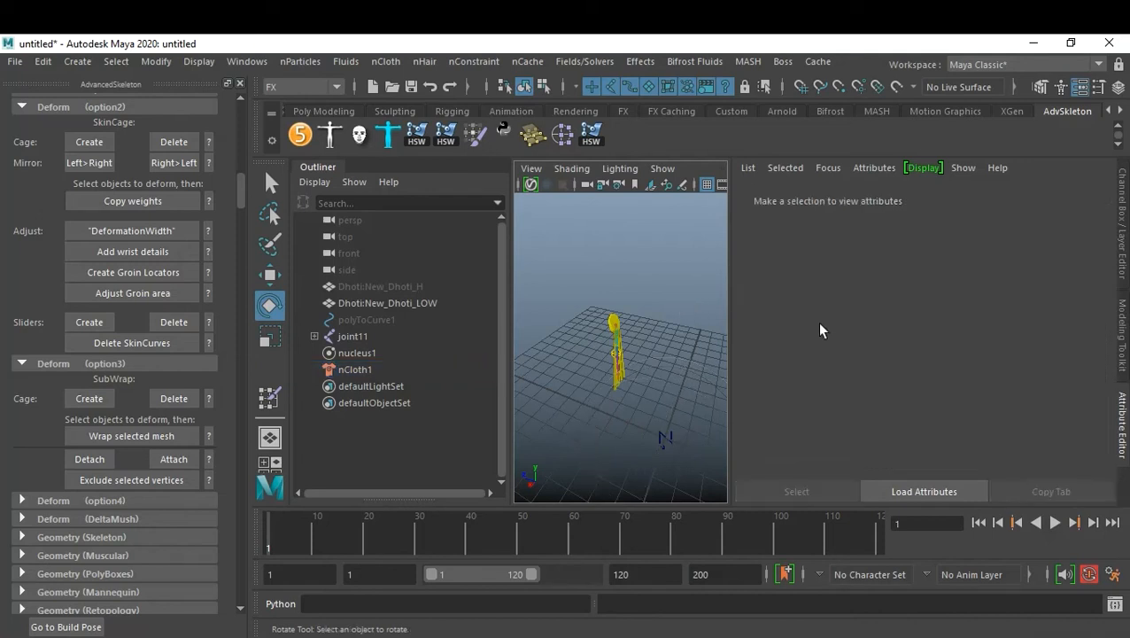
left_click(1123, 431)
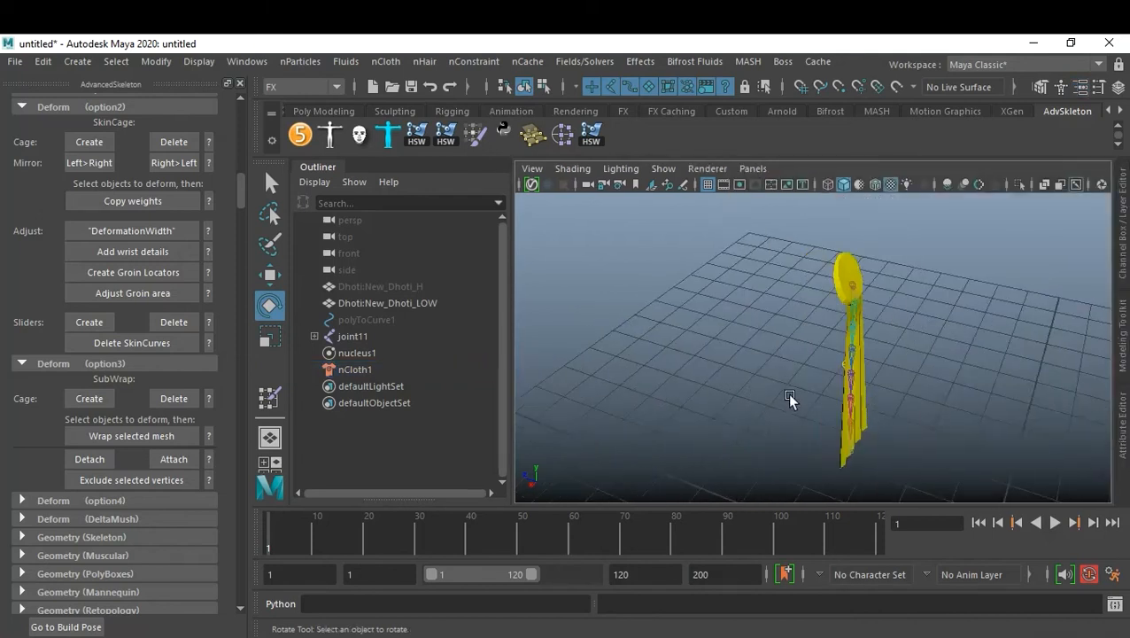
Play the simulation up to frame 100 to check how the dhoti behaves with input attraction, and look at it closely
left_click(1055, 522)
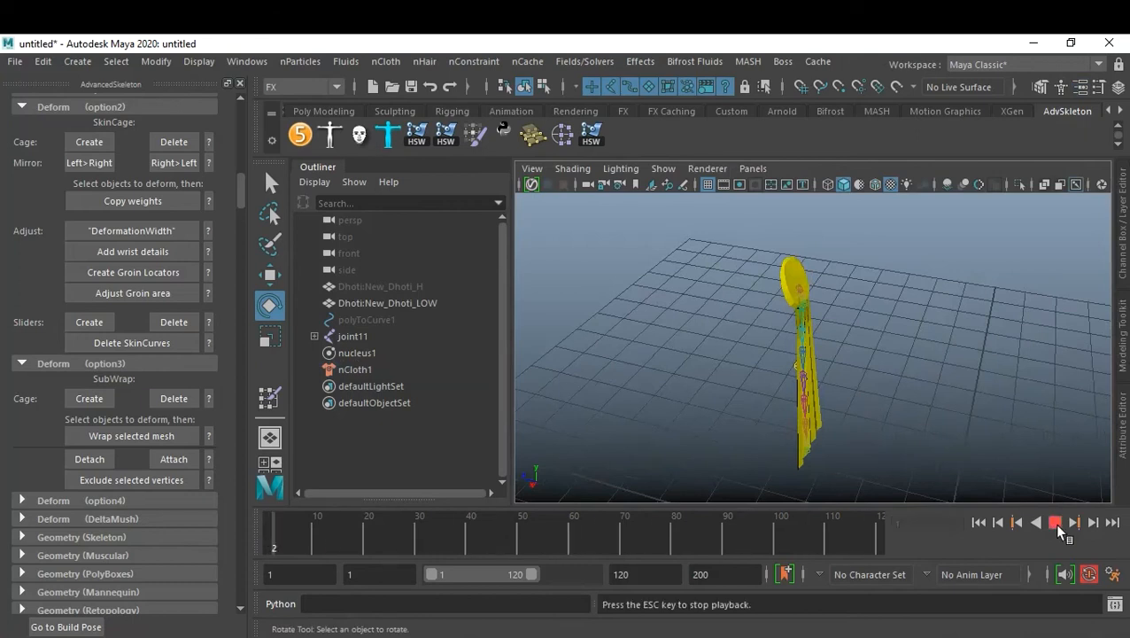
left_click(1055, 522)
left_click_drag(832, 398, 844, 328, "alt")
Start painting the Input Attract vertex property on the dhoti mesh with the tool settings open
left_click(815, 331)
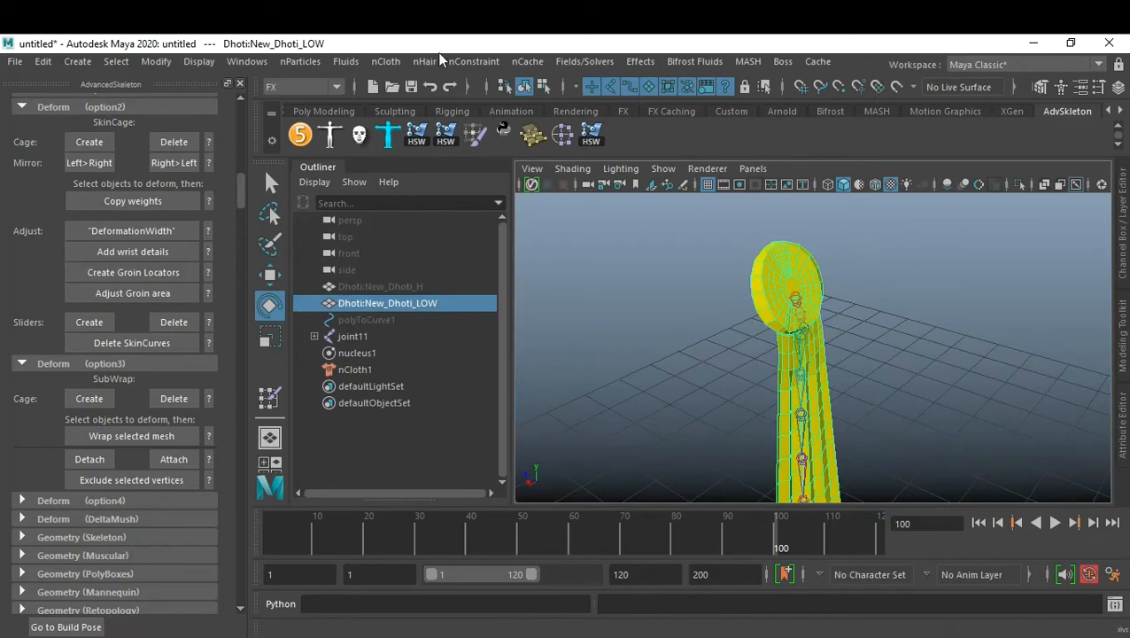
left_click(387, 64)
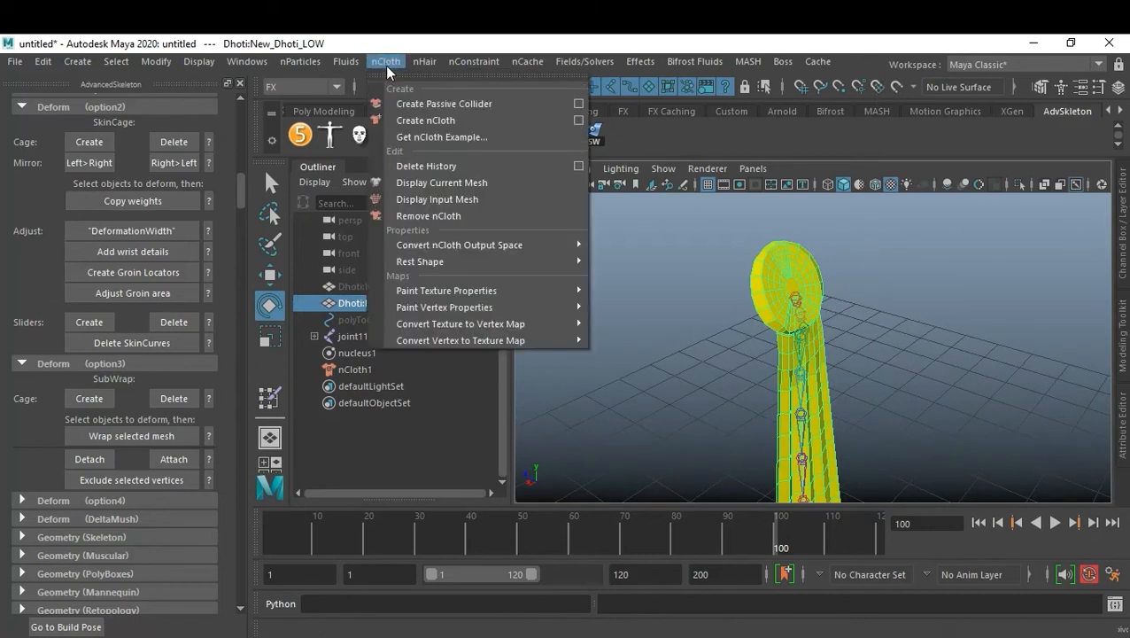
mouse_move(513, 301)
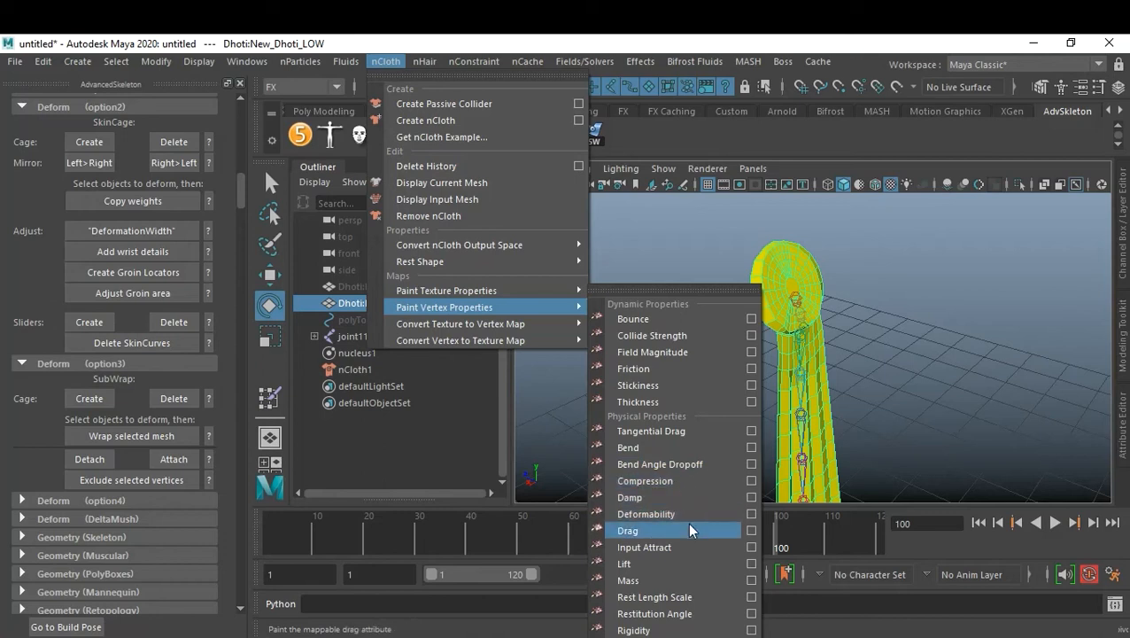
left_click(751, 547)
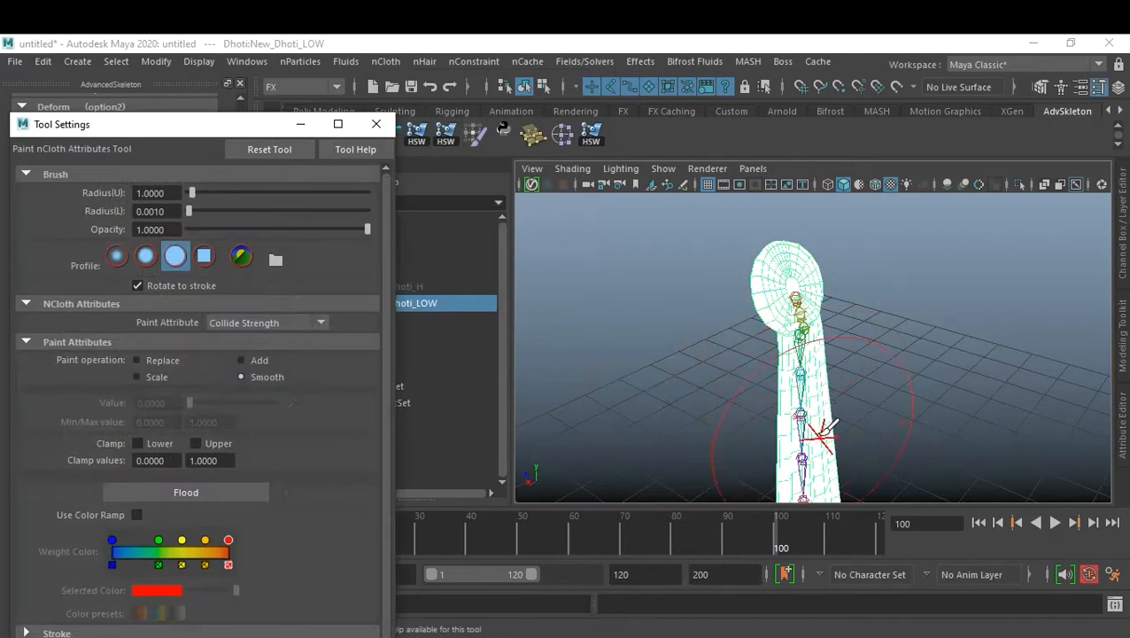
Paint the hanging part of the dhoti below the round head with Replace at value 0 on both sides
mouse_move(857, 379)
middle_mouse_down("alt")
mouse_move(852, 315)
mouse_move(843, 322)
middle_mouse_up("alt")
scroll(850, 353, "down", 1)
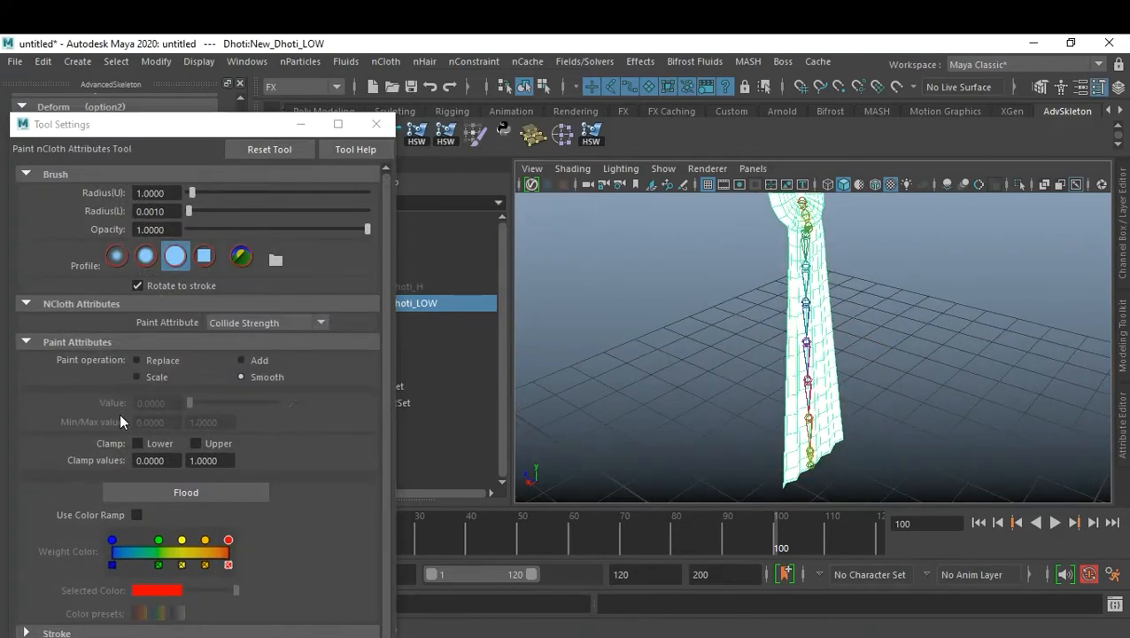
left_click(162, 360)
mouse_move(788, 443)
left_mouse_down()
mouse_move(816, 432)
mouse_move(774, 432)
mouse_move(818, 360)
left_mouse_up()
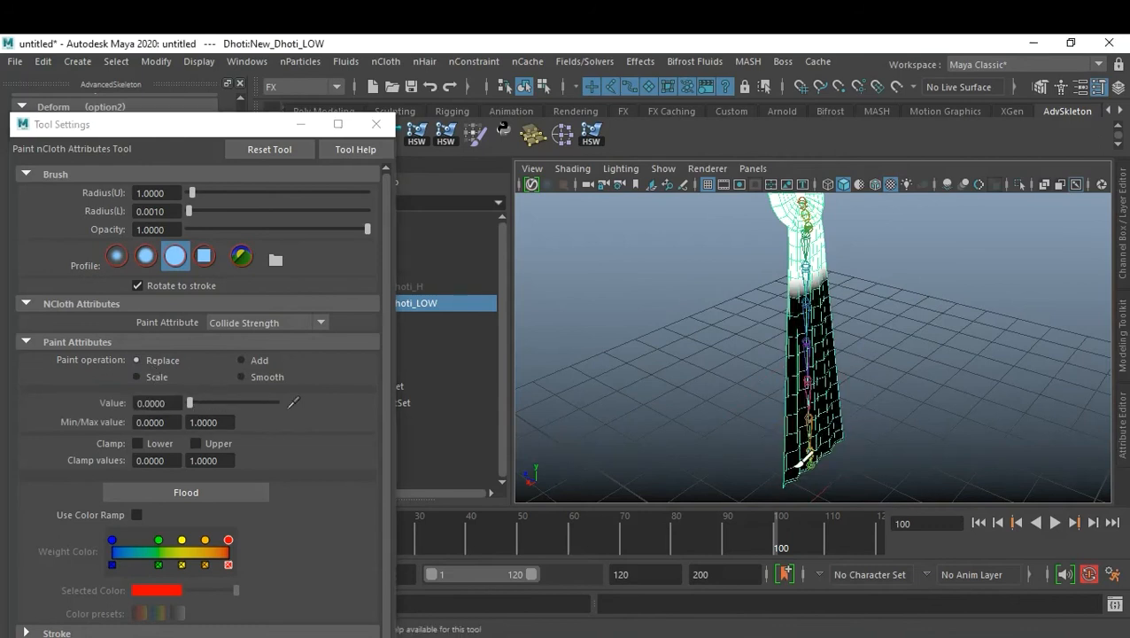
right_click_drag(866, 384, 858, 404, "alt")
mouse_move(857, 404)
left_mouse_down("alt")
mouse_move(866, 363)
mouse_move(823, 330)
mouse_move(800, 332)
left_mouse_up("alt")
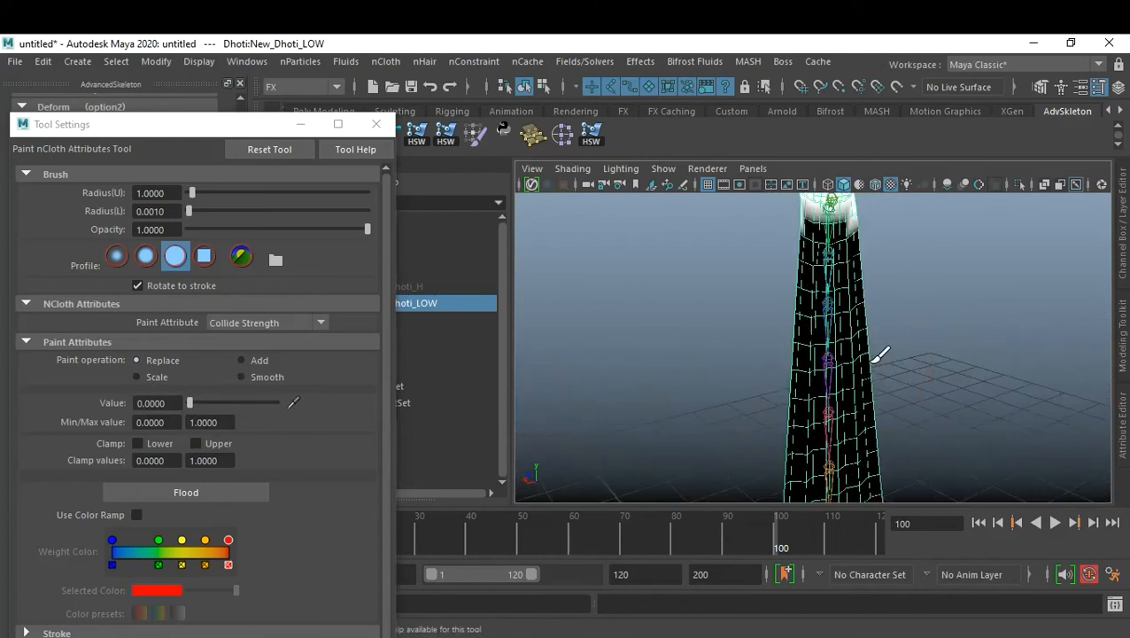
mouse_move(841, 362)
left_mouse_down()
mouse_move(822, 364)
mouse_move(858, 356)
mouse_move(803, 363)
left_mouse_up()
Extend the attracted area below the round head using Add at value 1.0 and brush radius 0.4603, touching up its edge at 0.3204
left_click_drag(879, 341, 773, 336, "alt")
scroll(802, 358, "down", 2)
scroll(828, 372, "up", 1)
mouse_move(854, 374)
left_mouse_down("alt")
mouse_move(883, 353)
mouse_move(866, 369)
left_mouse_up("alt")
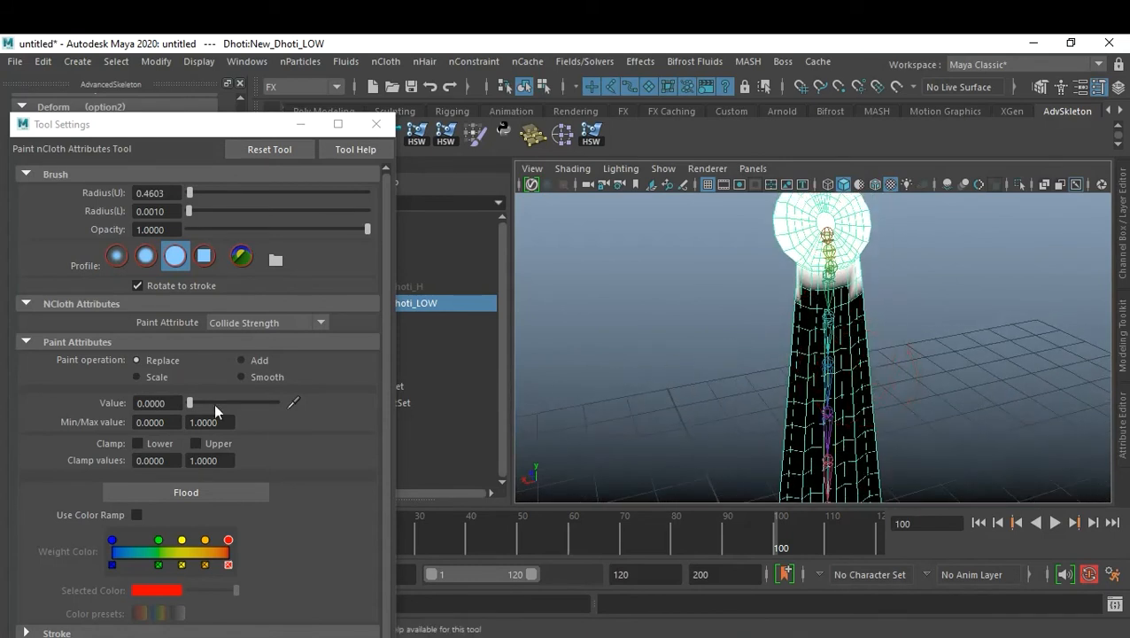
left_click(264, 363)
left_click_drag(189, 403, 276, 403)
mouse_move(745, 328)
left_mouse_down()
mouse_move(807, 283)
mouse_move(859, 274)
left_mouse_up()
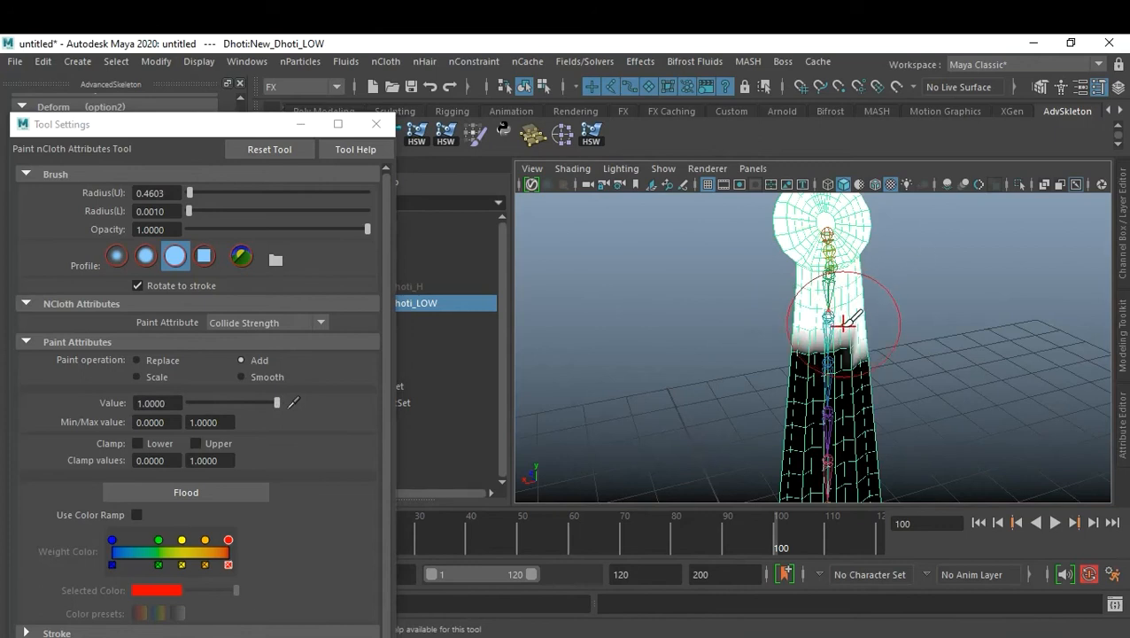
mouse_move(844, 334)
left_mouse_down()
mouse_move(719, 358)
mouse_move(833, 344)
left_mouse_up()
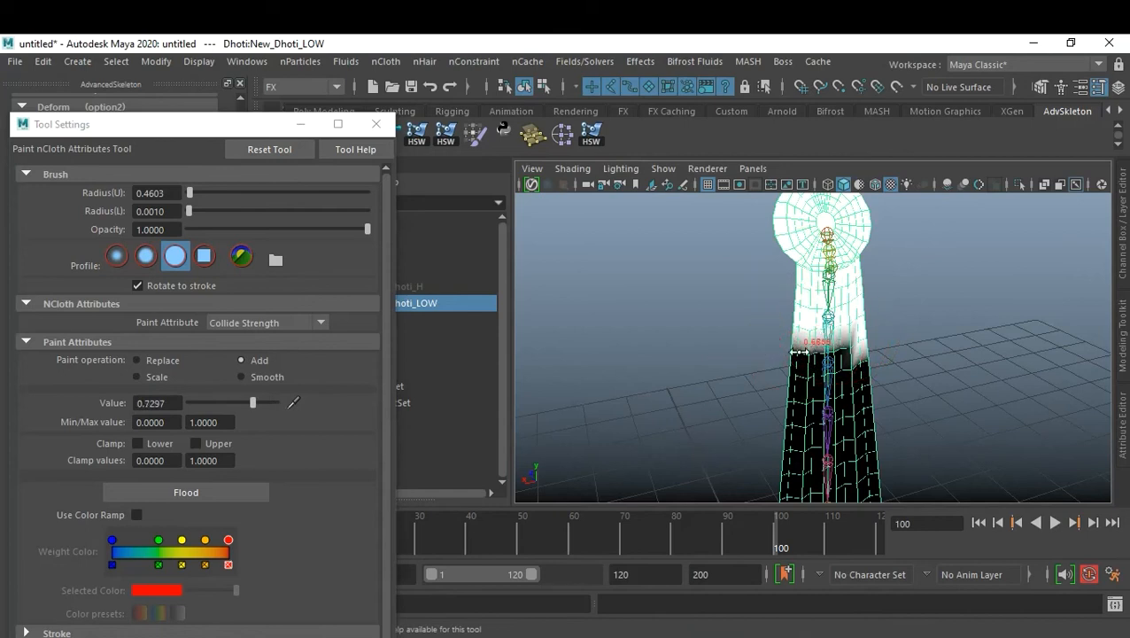
left_click_drag(531, 379, 758, 373)
mouse_move(824, 329)
left_mouse_down()
mouse_move(746, 354)
mouse_move(797, 341)
left_mouse_up()
Set the brush radius to 0.2 and even out the attracted area's lower boundary using Replace at value 0
double_click(178, 192)
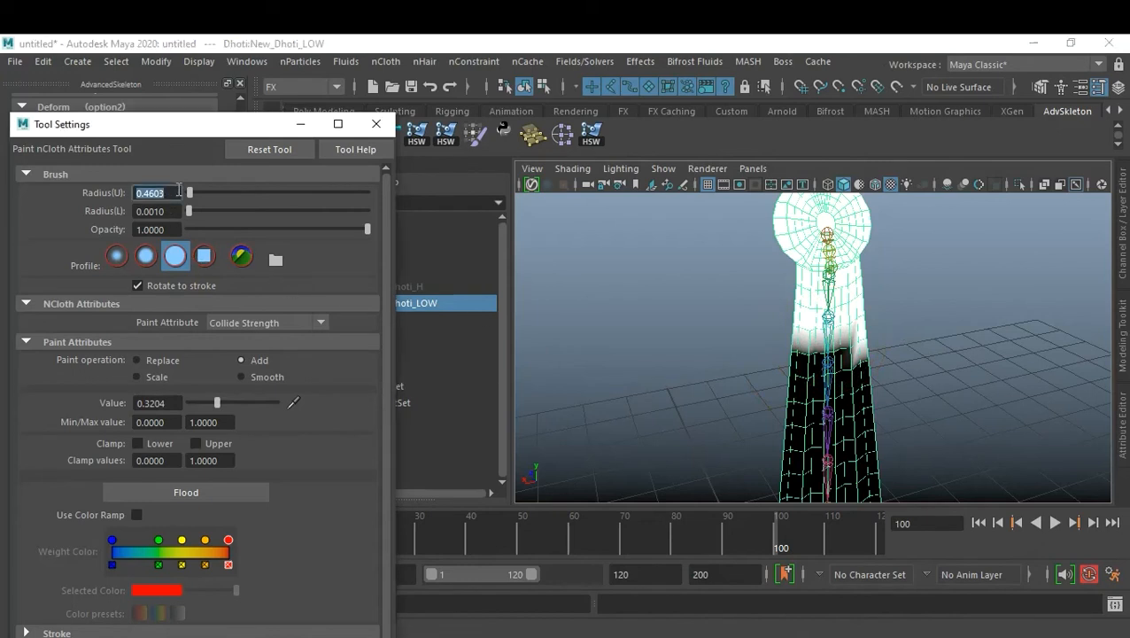
type("0.2")
key("Return")
mouse_move(801, 335)
left_mouse_down()
mouse_move(873, 337)
mouse_move(780, 344)
left_mouse_up()
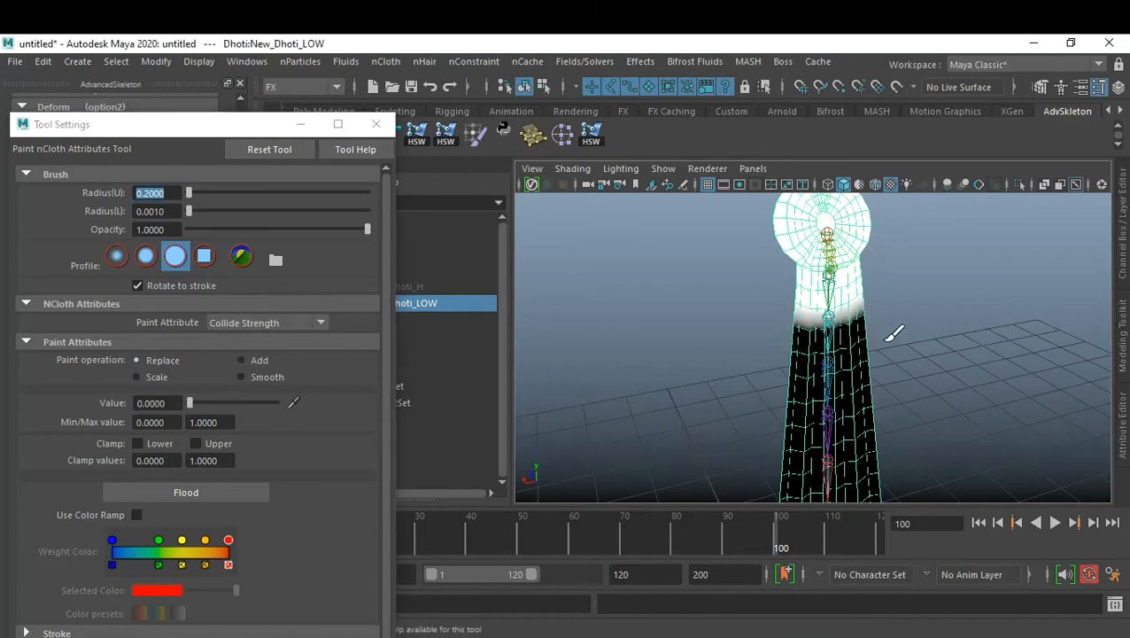
Flood the painted attract map repeatedly with Smooth to soften the transition below the round head
left_click(262, 377)
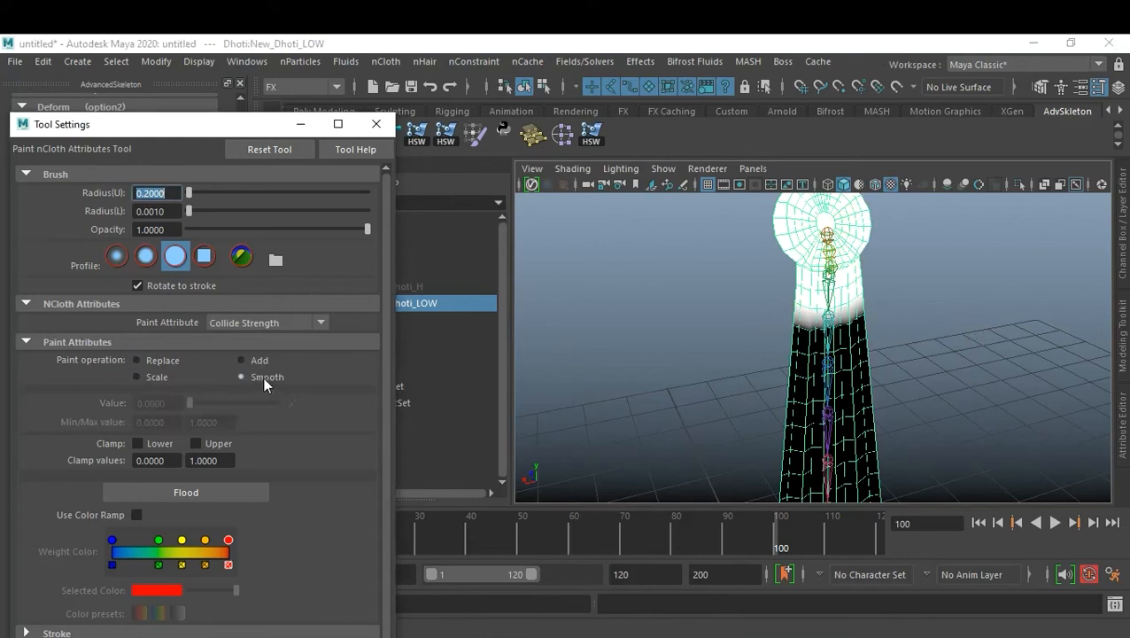
left_click(183, 490)
left_click(183, 489)
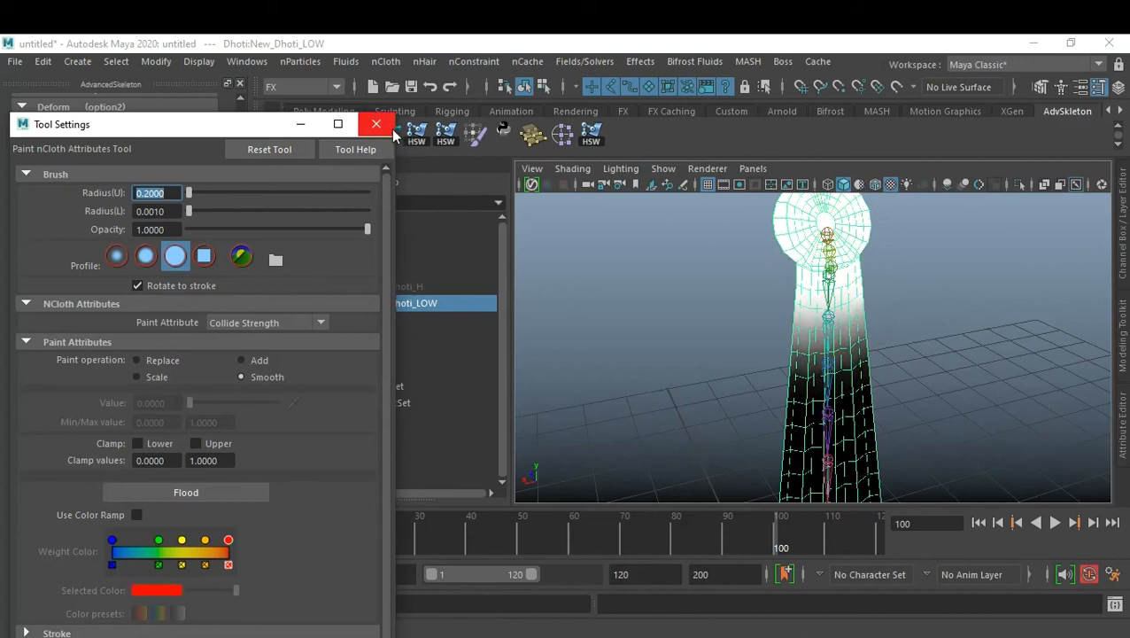
Leave the nCloth attribute painting and clear the dhoti mesh selection
left_click(386, 128)
left_click(270, 183)
left_click(583, 292)
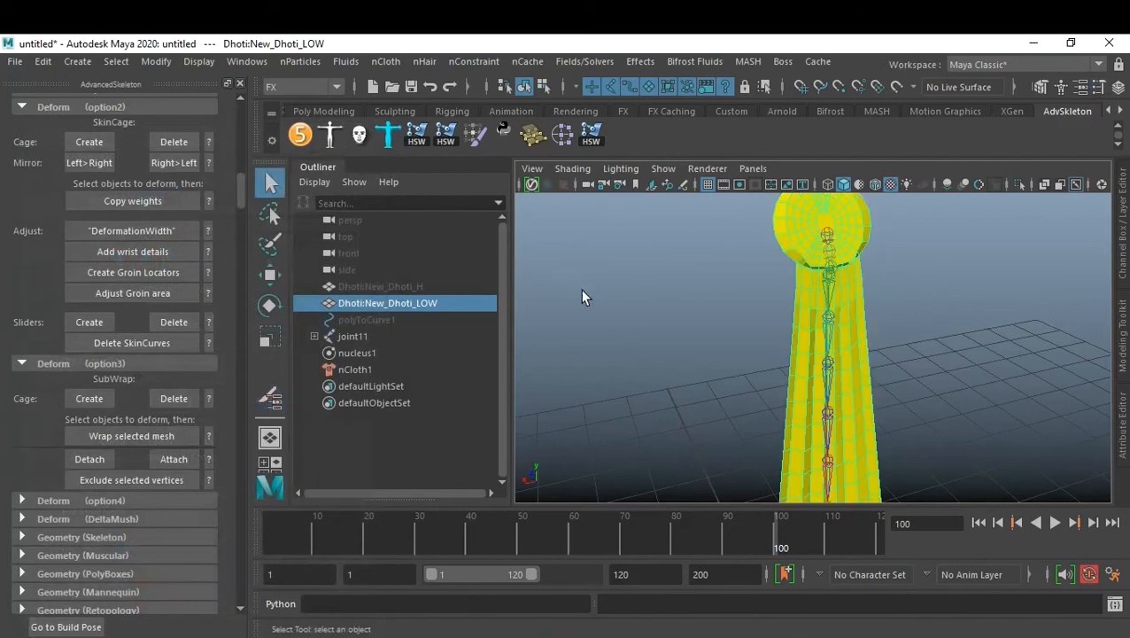
Create a polygon sphere and move it beside the hanging dhoti cloth, to about Y 3.876 and Z 1.238
left_click_drag(900, 353, 866, 373, "alt")
left_click(325, 111)
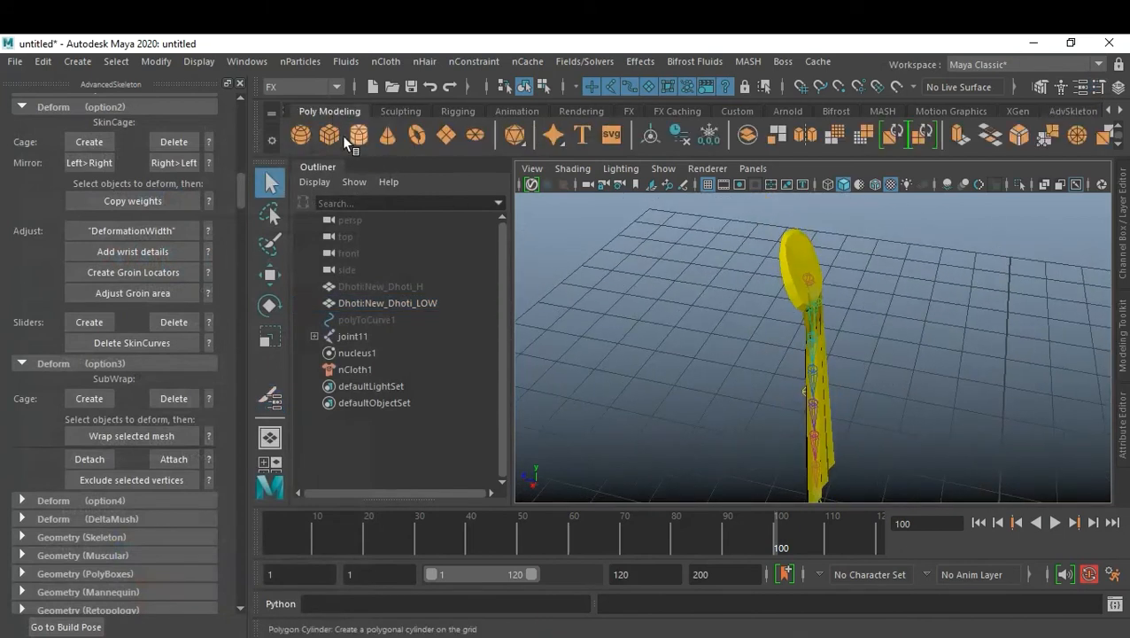
left_click(301, 135)
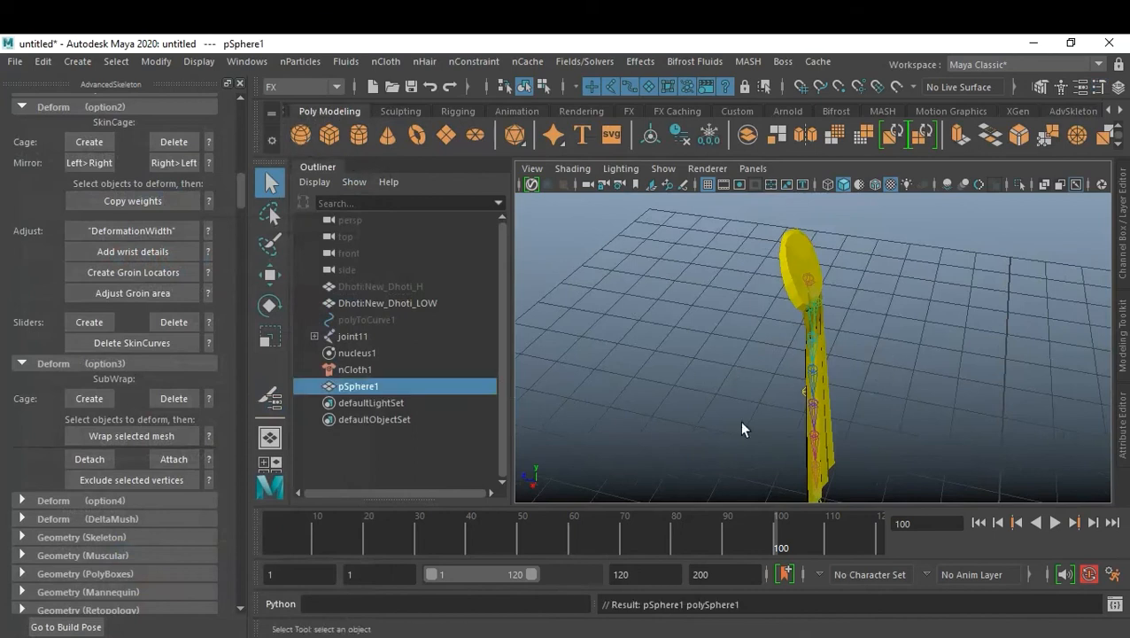
scroll(935, 425, "down", 5)
middle_click_drag(926, 441, 894, 413, "alt")
scroll(909, 435, "down", 4)
left_click_drag(872, 454, 866, 353, "alt")
key("w")
scroll(886, 376, "up", 4)
left_click_drag(921, 404, 762, 356, "alt")
left_click_drag(833, 312, 889, 326)
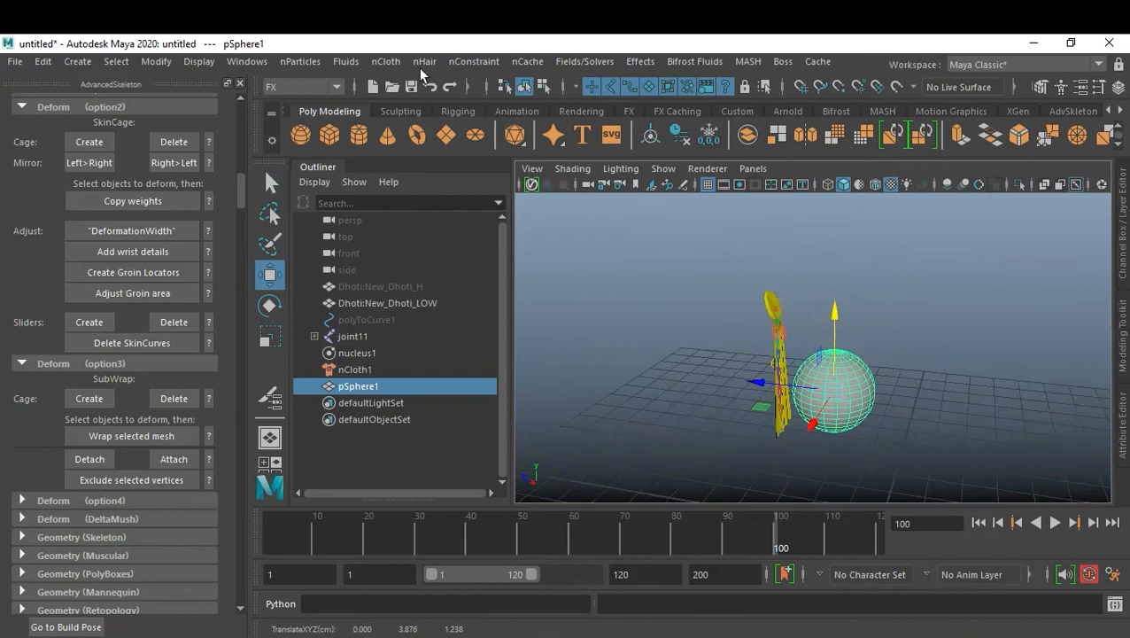
Make the sphere an nCloth passive collider
left_click(387, 62)
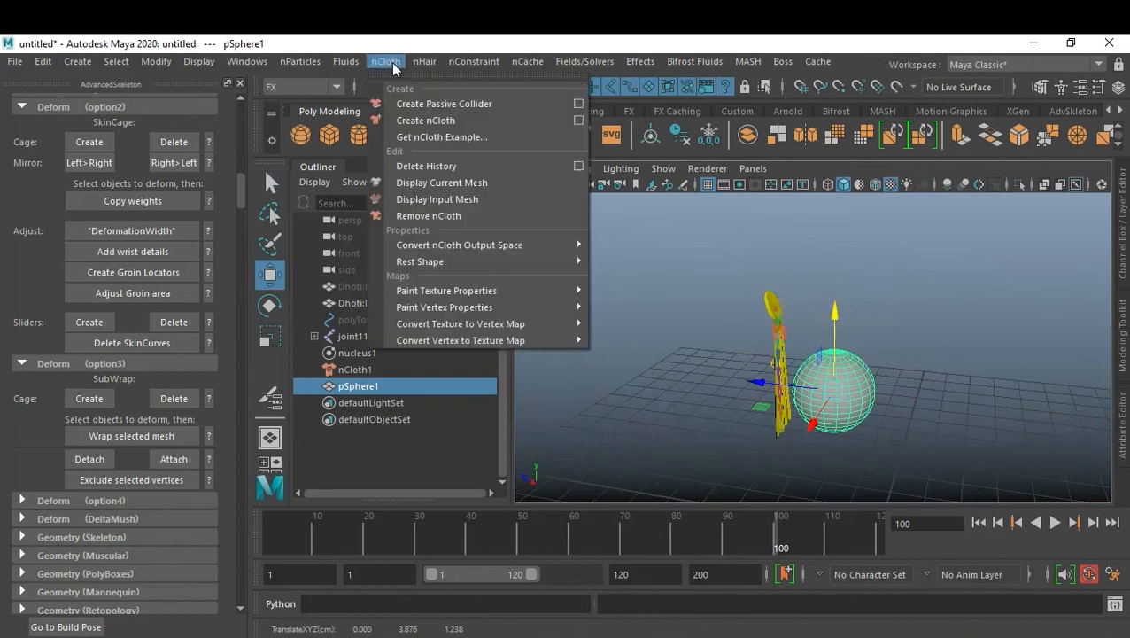
left_click(483, 110)
left_click(839, 396)
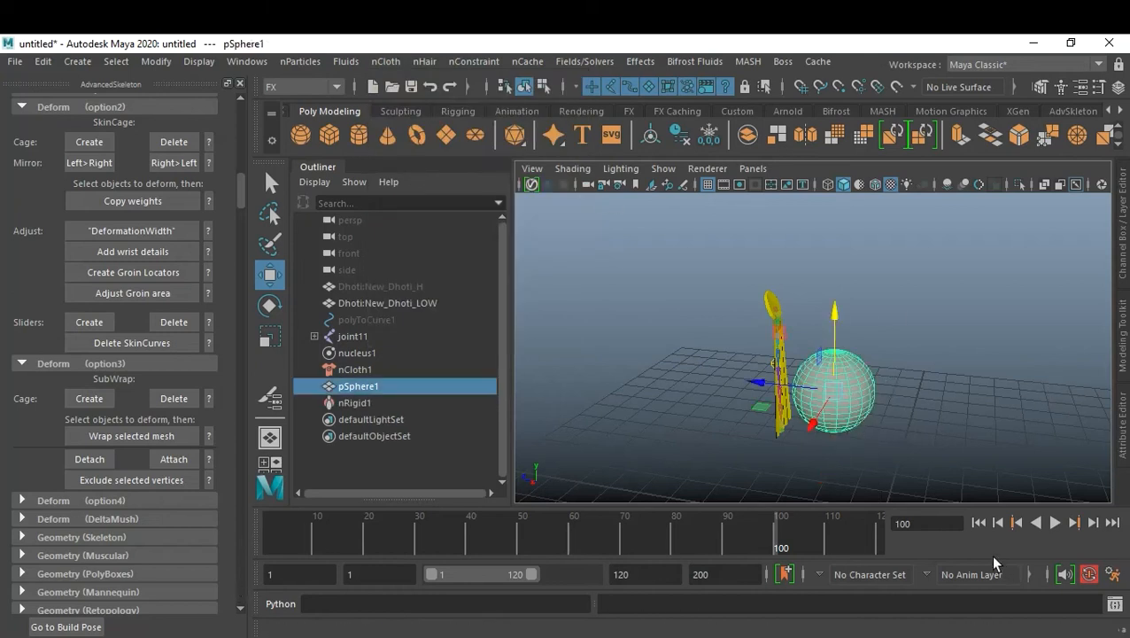
Go back to frame 1 and stretch the sphere vertically into a tall egg shape
left_click(980, 523)
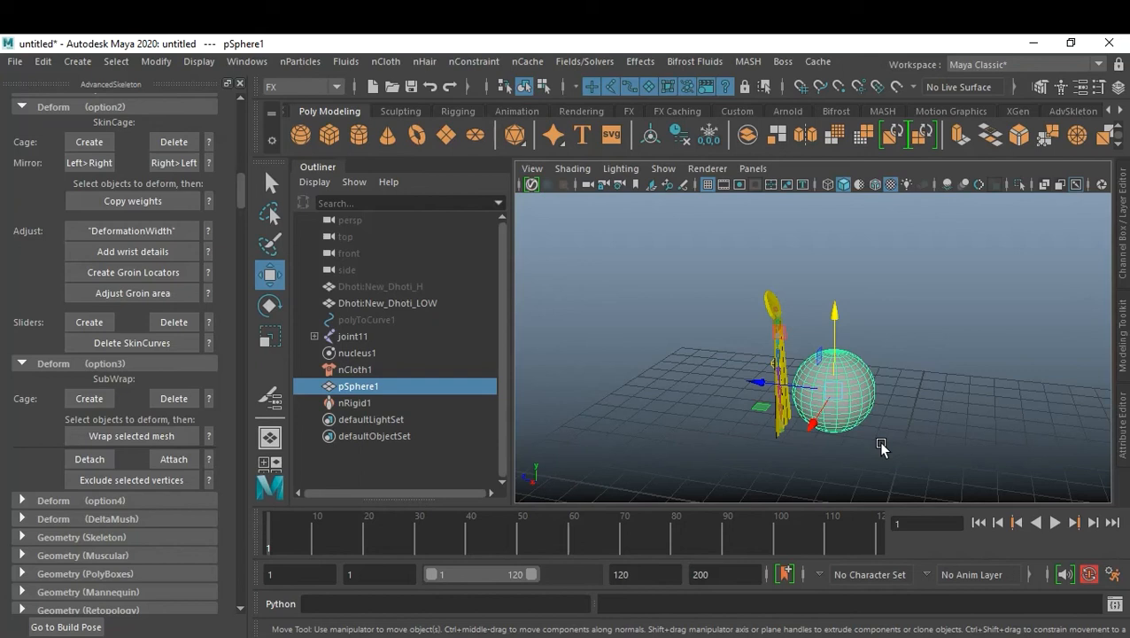
key("r")
left_click_drag(829, 317, 840, 266)
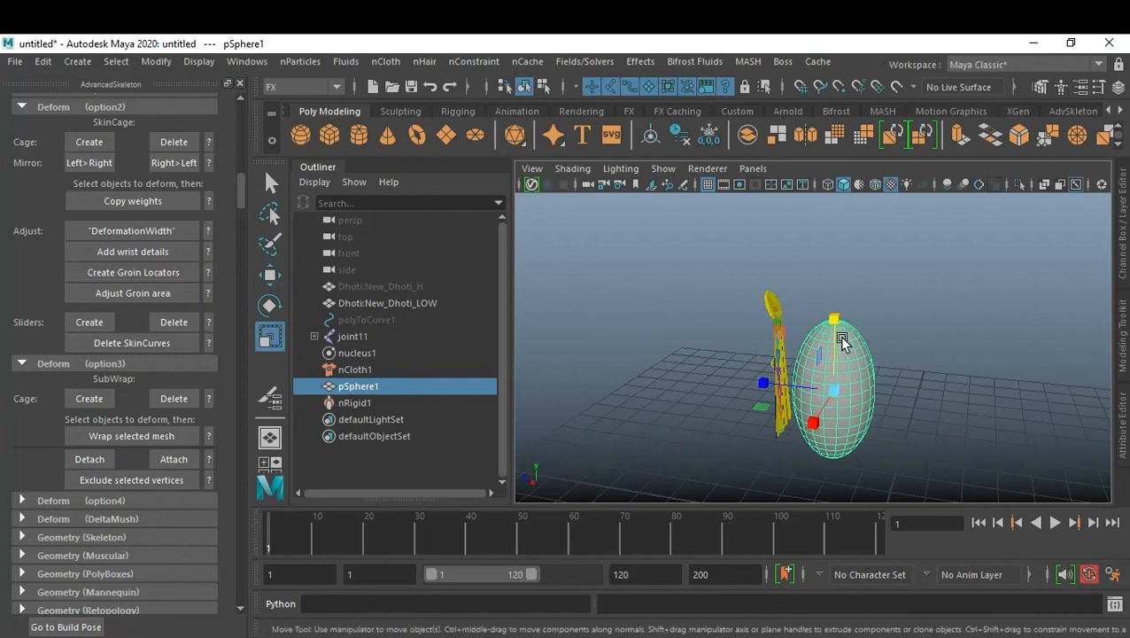
Snap the stretched sphere's pivot to its topmost vertex
key("w")
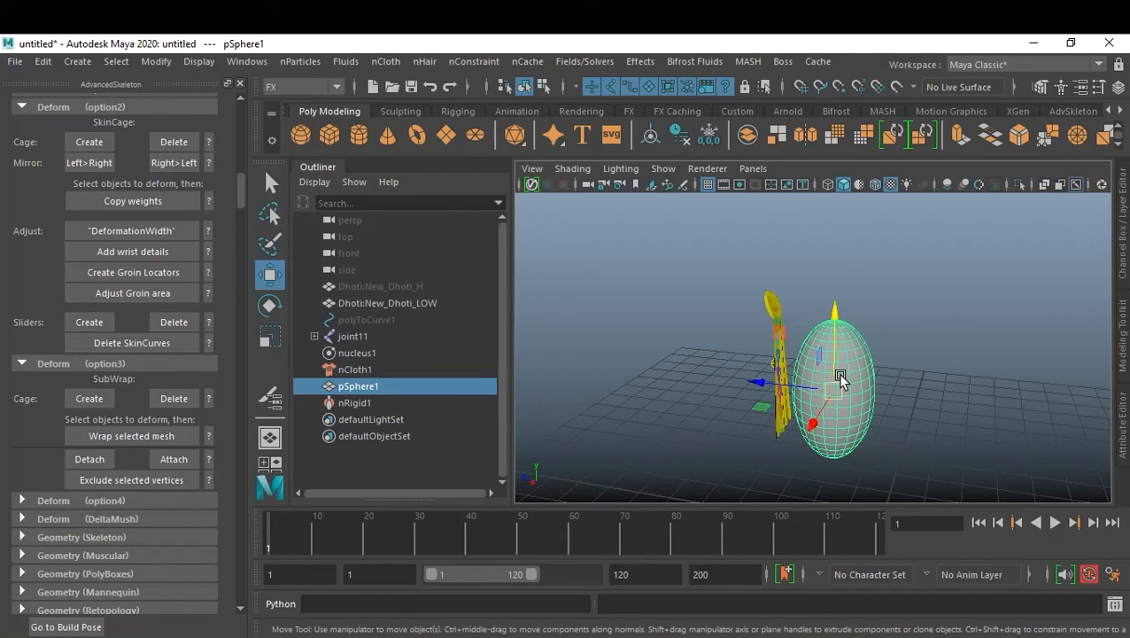
key("d")
left_click_drag(954, 409, 858, 433, "alt")
right_click_drag(858, 432, 902, 352, "alt")
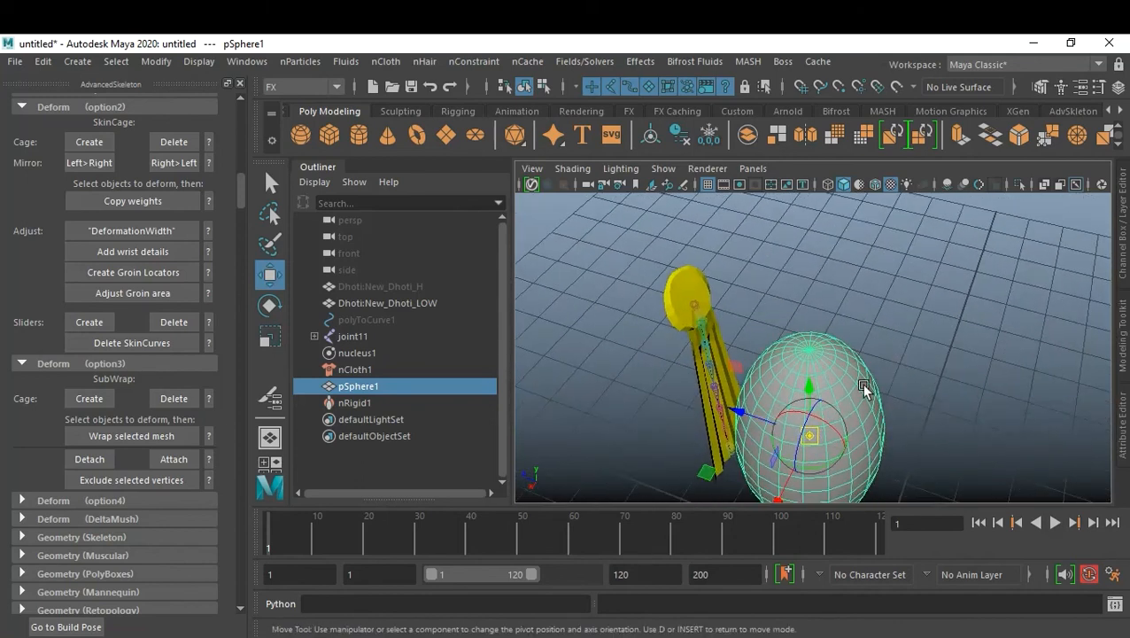
key("v")
left_click_drag(810, 431, 808, 335)
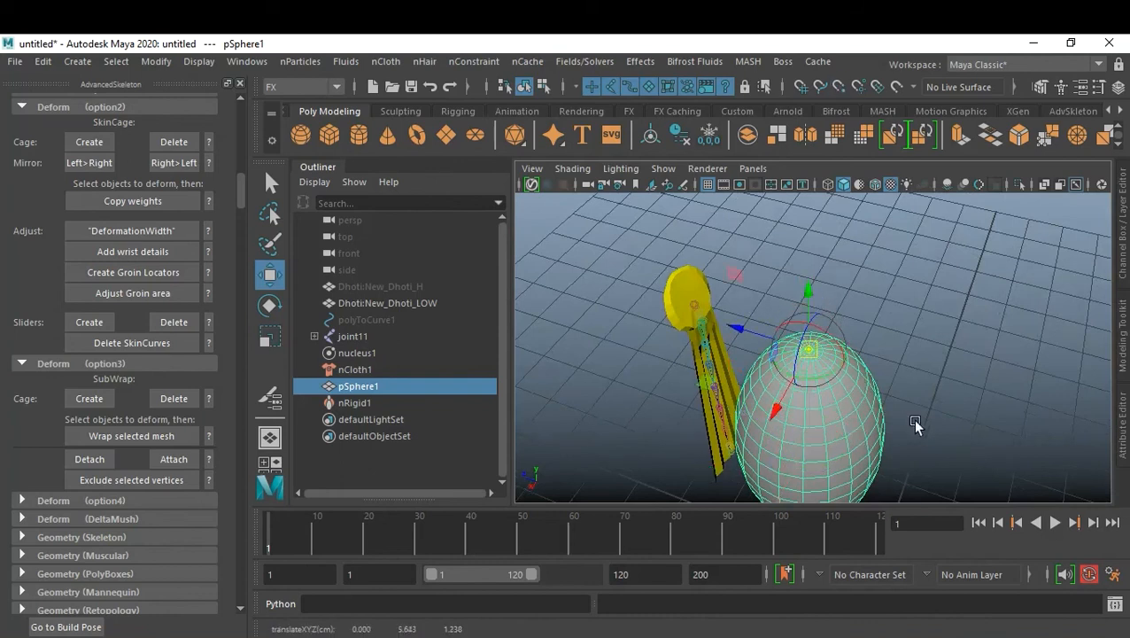
Key the stretched sphere upright at frame 1 and key it rotated about its top into the dhoti at frame 50
right_click_drag(912, 419, 863, 402, "alt")
left_click_drag(864, 403, 867, 381, "alt")
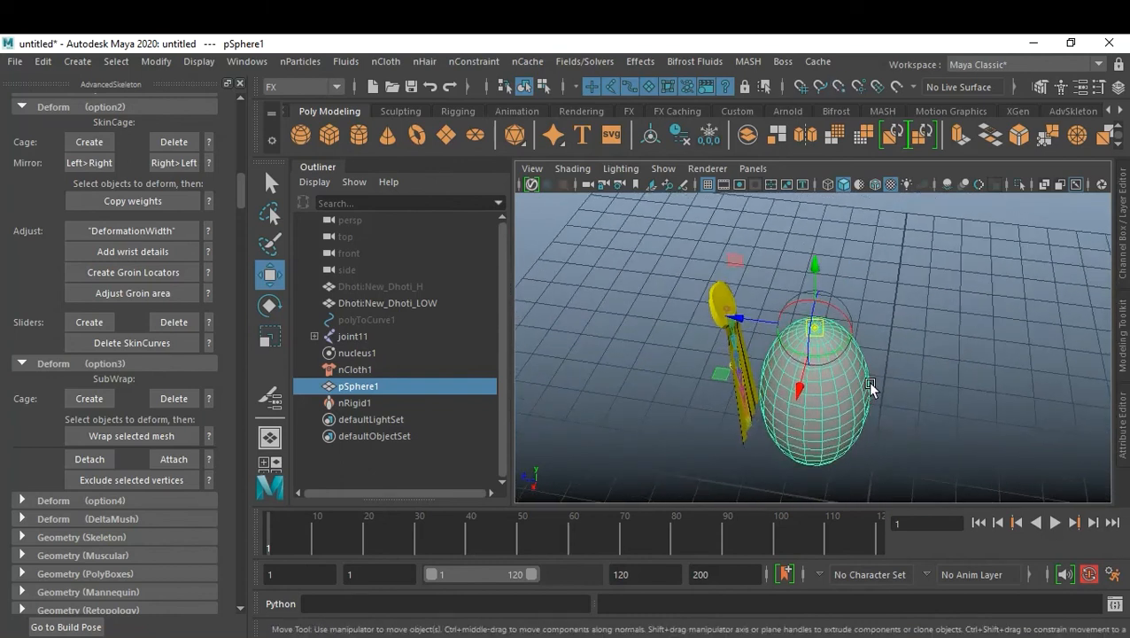
right_click_drag(867, 381, 893, 407, "alt")
left_click_drag(896, 410, 902, 362, "alt")
right_click_drag(900, 359, 901, 330, "alt")
mouse_move(890, 330)
left_mouse_down("alt")
mouse_move(938, 339)
mouse_move(881, 338)
mouse_move(890, 336)
left_mouse_up("alt")
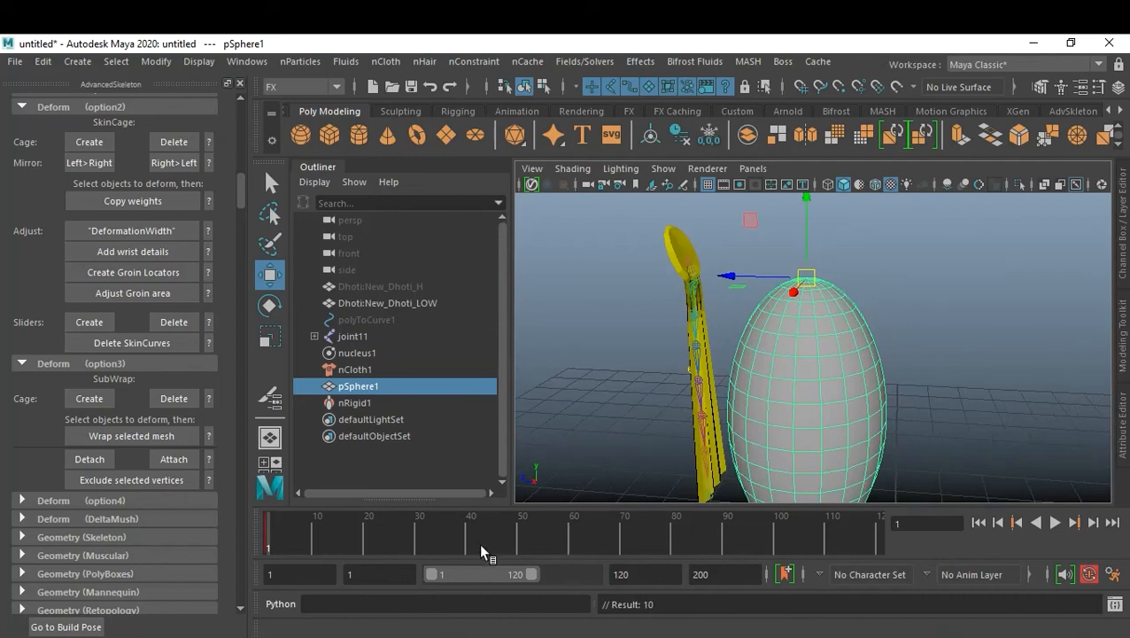
left_click(365, 548)
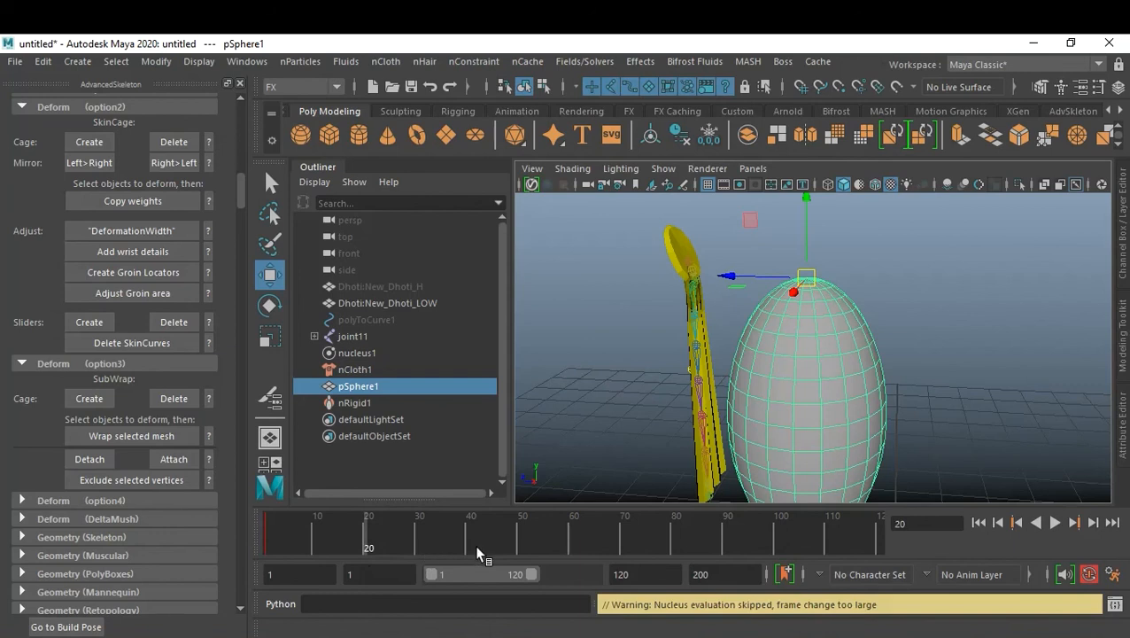
left_click(520, 550)
key("e")
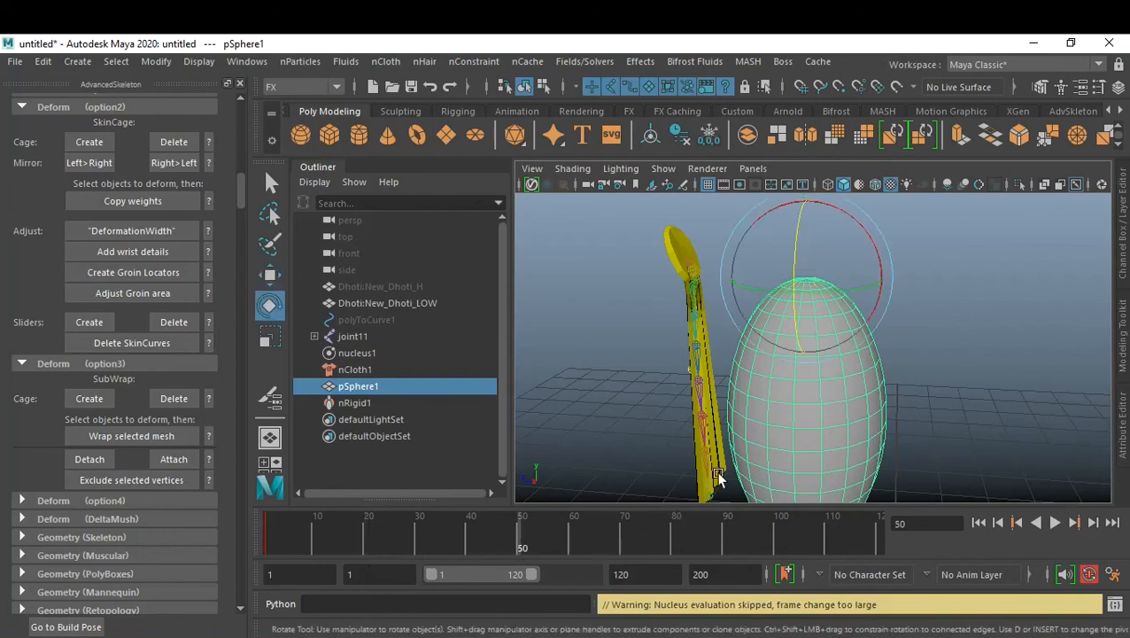
left_click_drag(870, 244, 908, 283)
Play the simulation from frame 1 to check how the dhoti cloth collides with the swinging sphere
left_click_drag(734, 333, 852, 329, "alt")
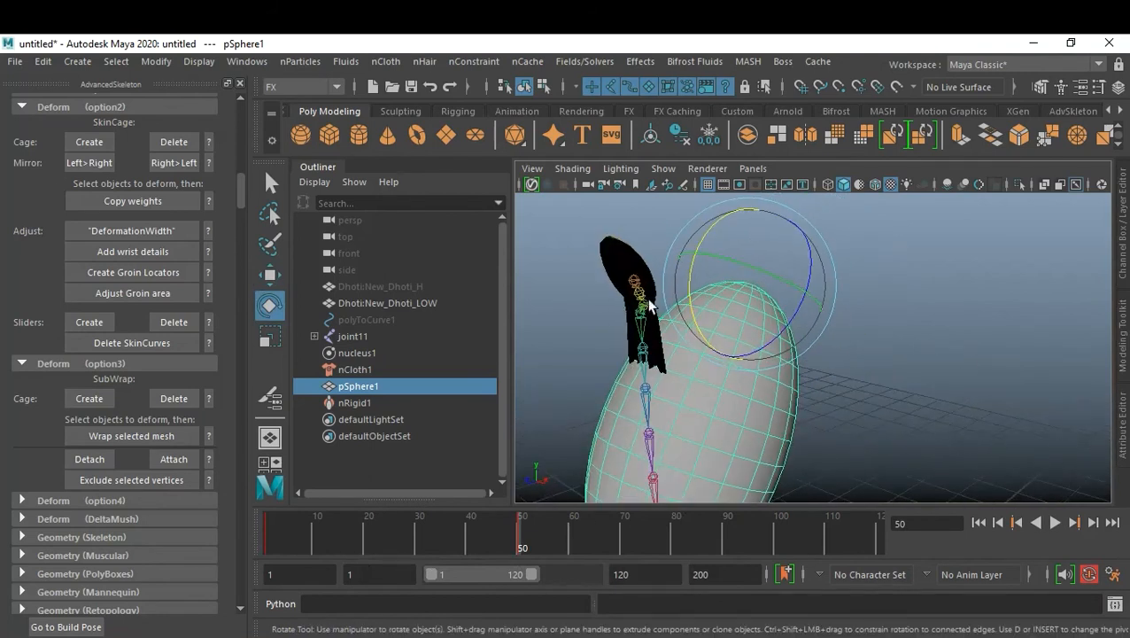
left_click(930, 413)
left_click_drag(930, 414, 781, 402, "alt")
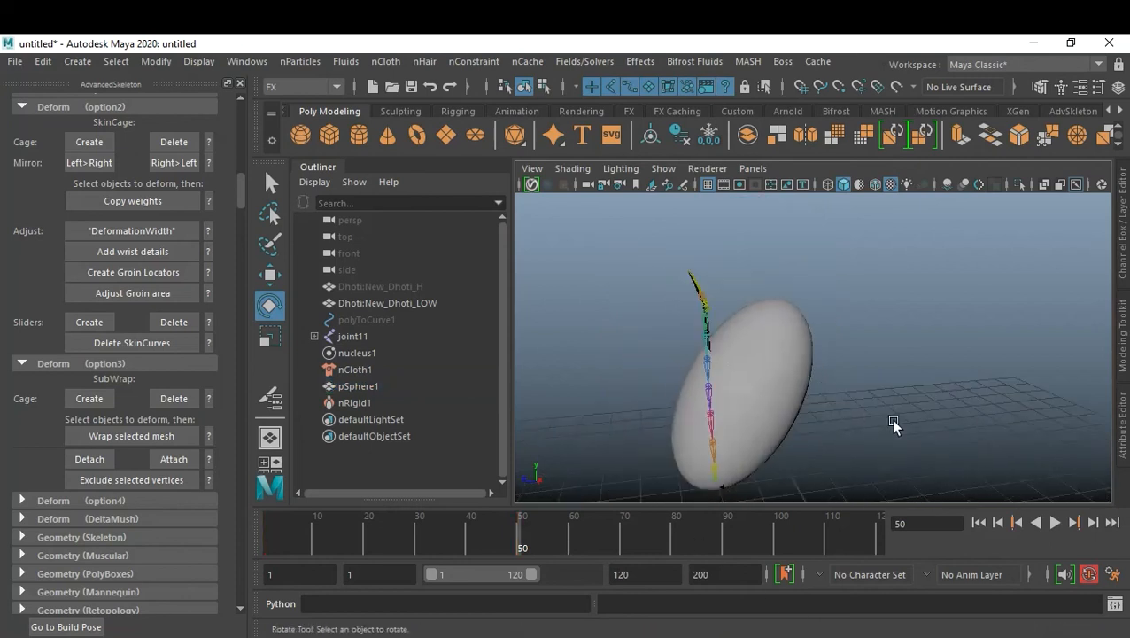
left_click(979, 523)
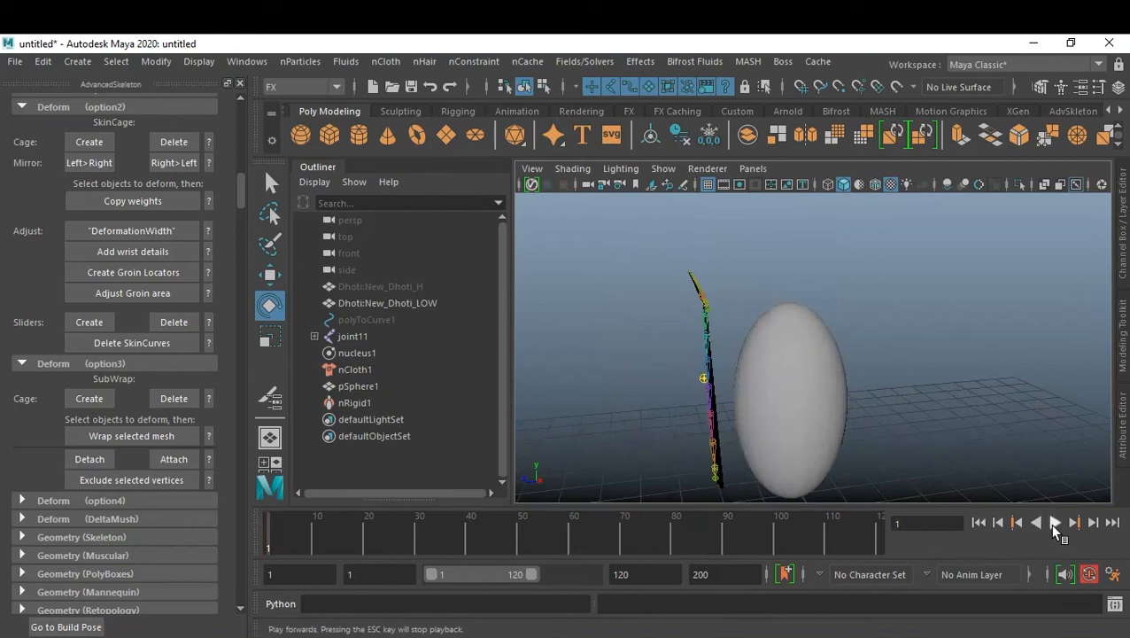
left_click(1055, 522)
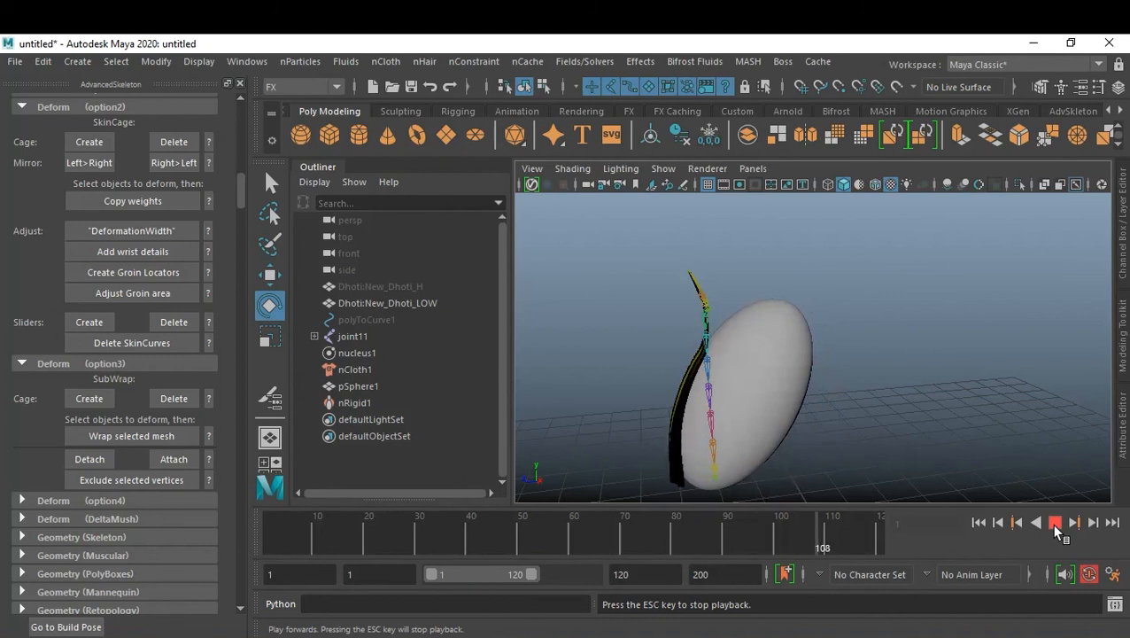
left_click(1054, 522)
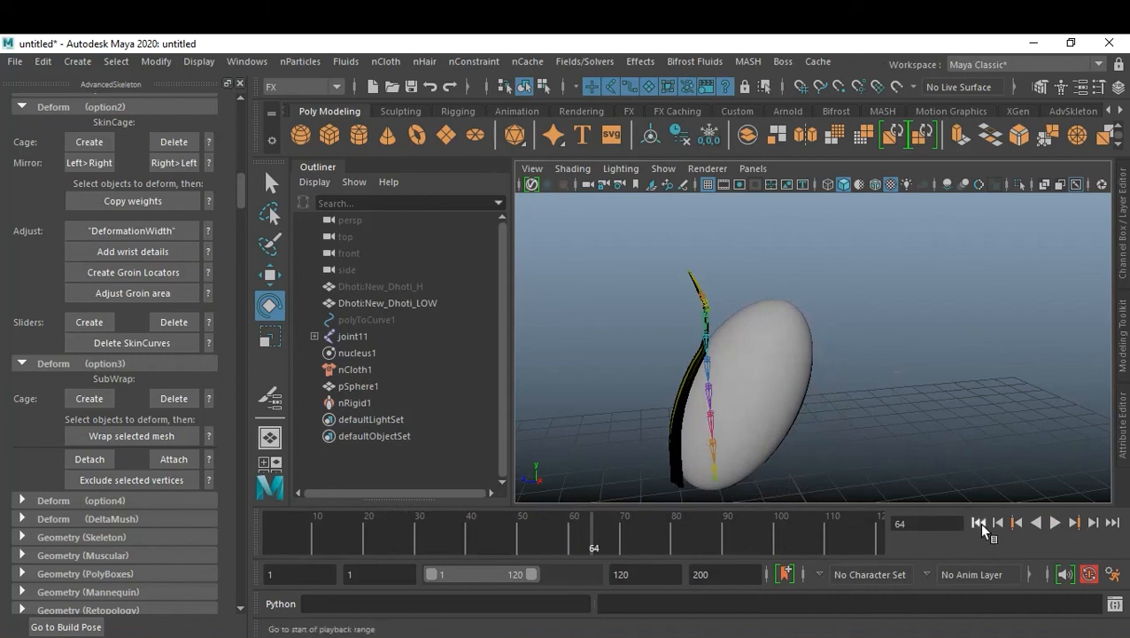
Select the root joint at the dhoti's head and examine the joint chain against the simulated cloth from several sides
right_click_drag(765, 345, 830, 366, "alt")
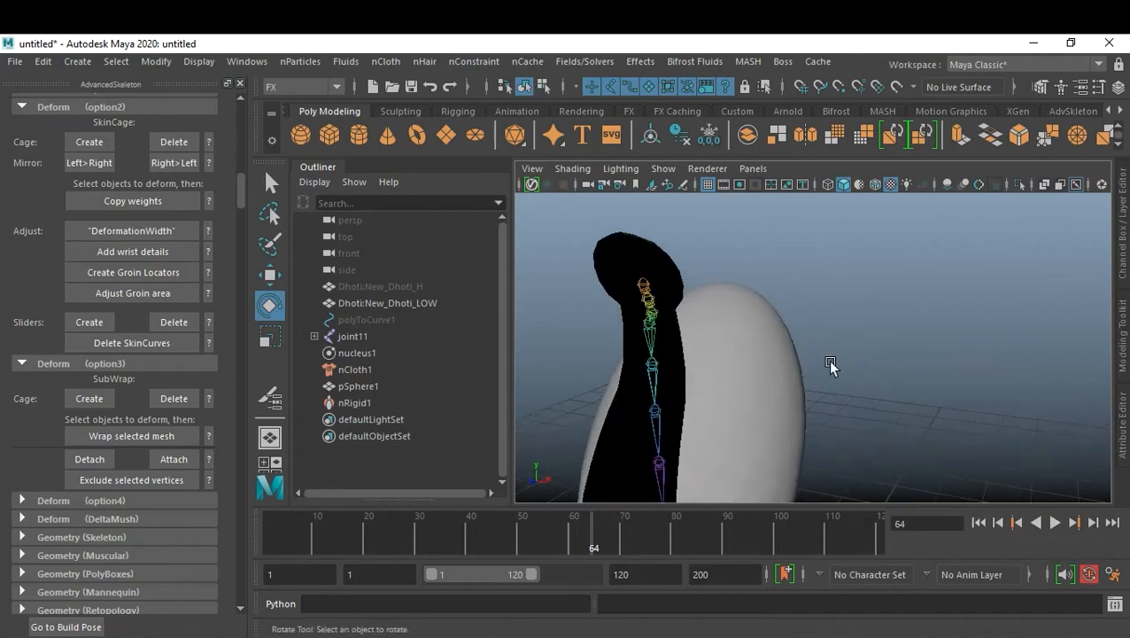
left_click(645, 285)
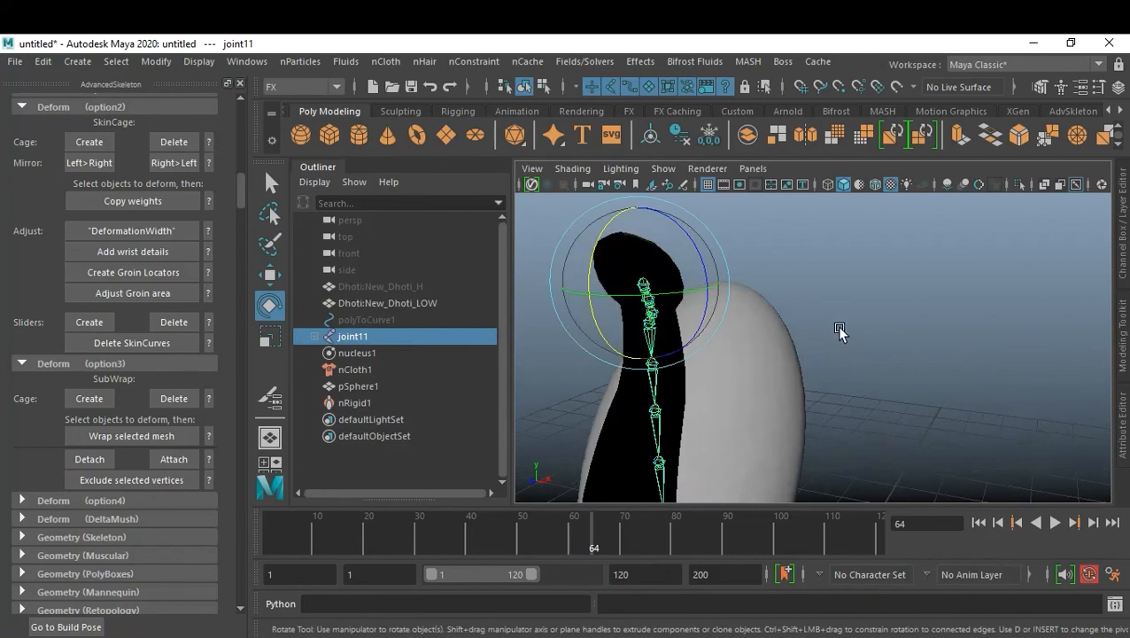
left_click_drag(862, 368, 838, 403, "alt")
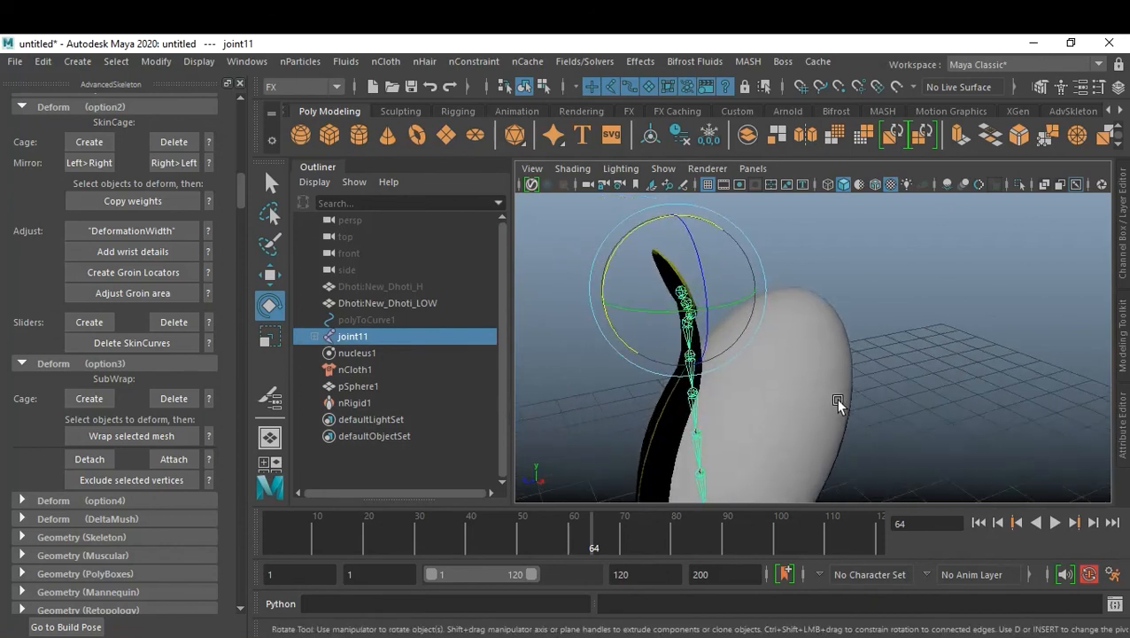
left_click_drag(760, 432, 713, 350, "alt")
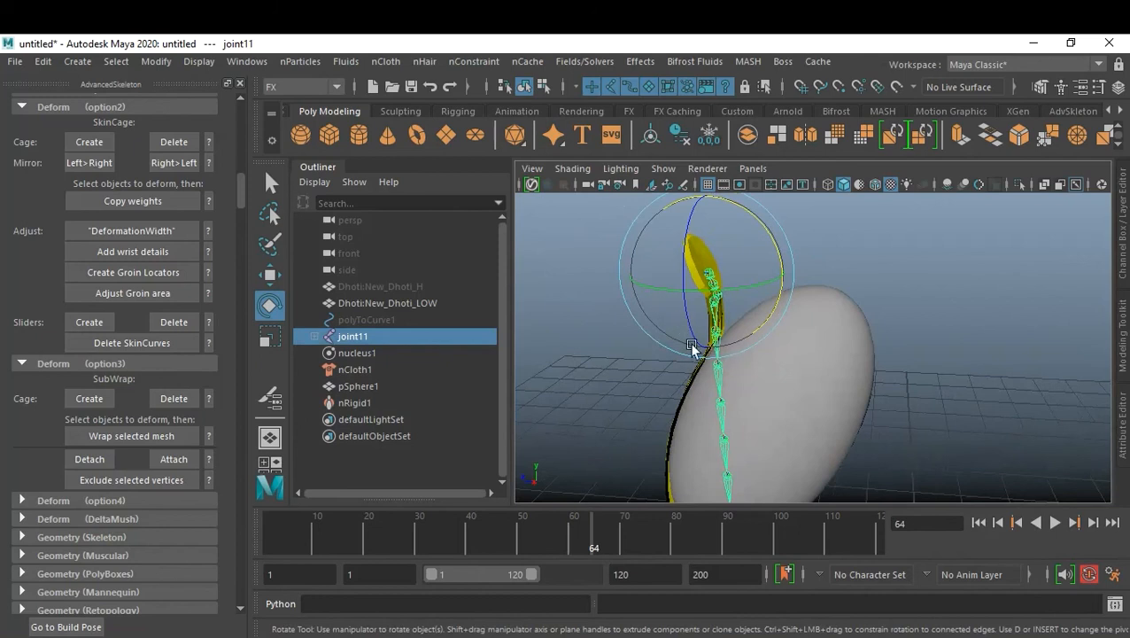
left_click_drag(723, 286, 753, 332, "alt")
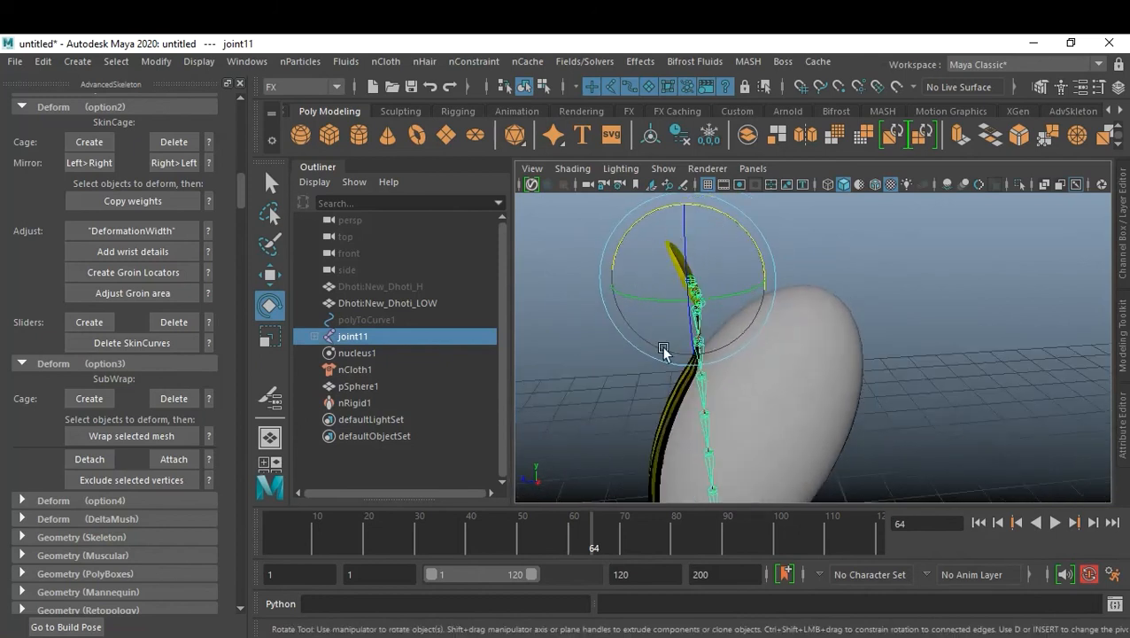
left_click_drag(719, 446, 840, 378, "alt")
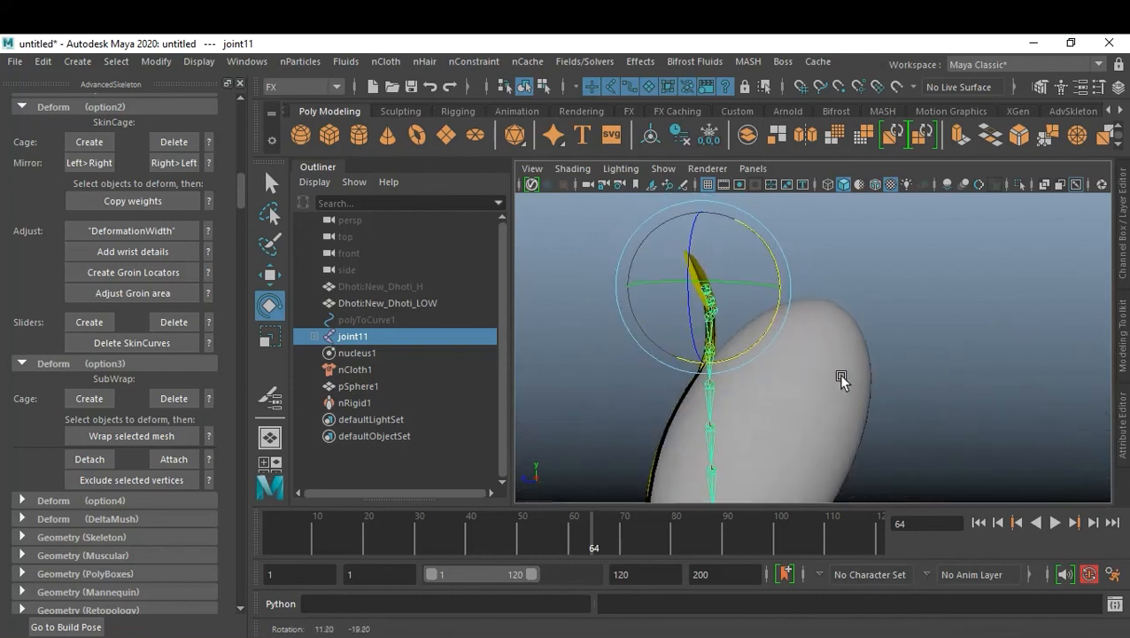
left_click_drag(706, 333, 673, 422, "alt")
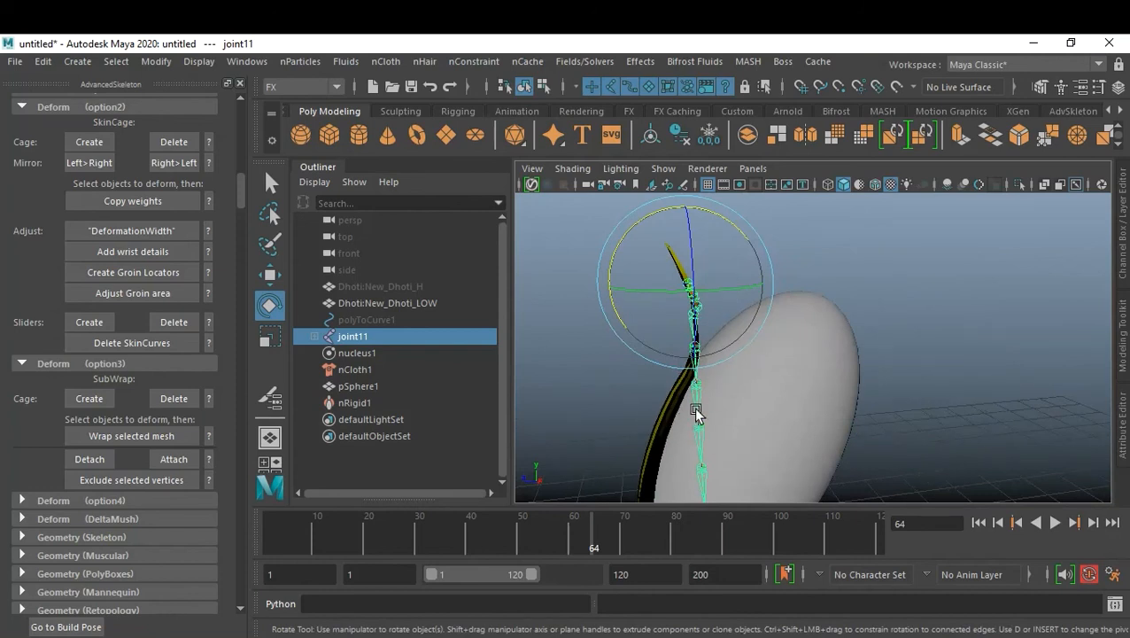
left_click_drag(891, 433, 897, 409, "alt")
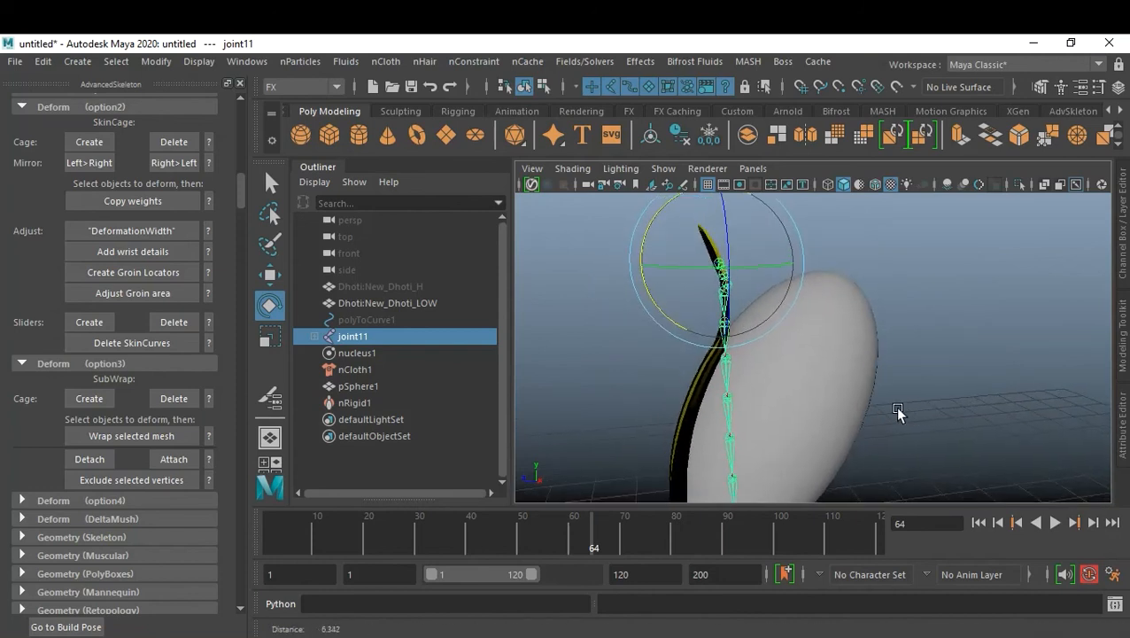
left_click(932, 406)
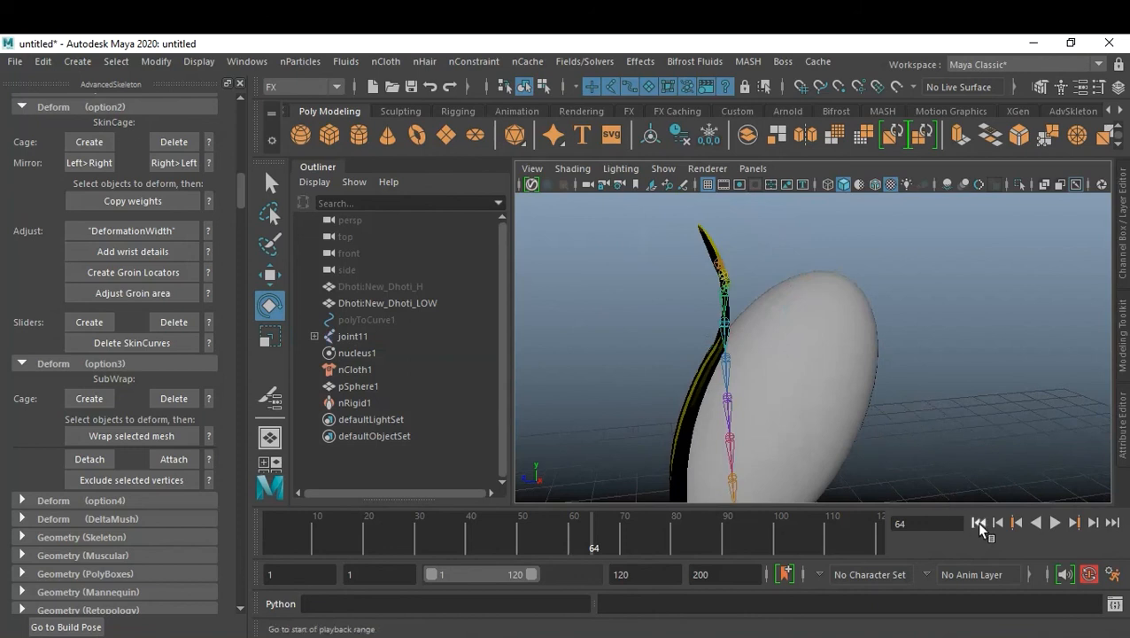
Return to frame 1 and unhide the high-resolution dhoti mesh Dhoti:New_Dhoti_H
left_click(978, 523)
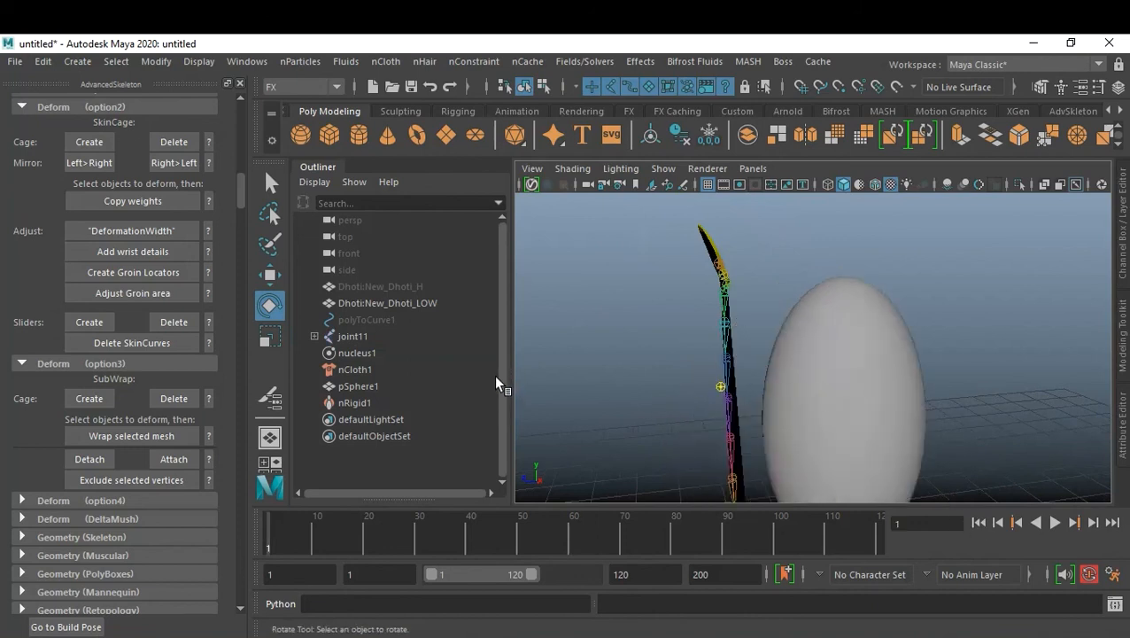
left_click(386, 287)
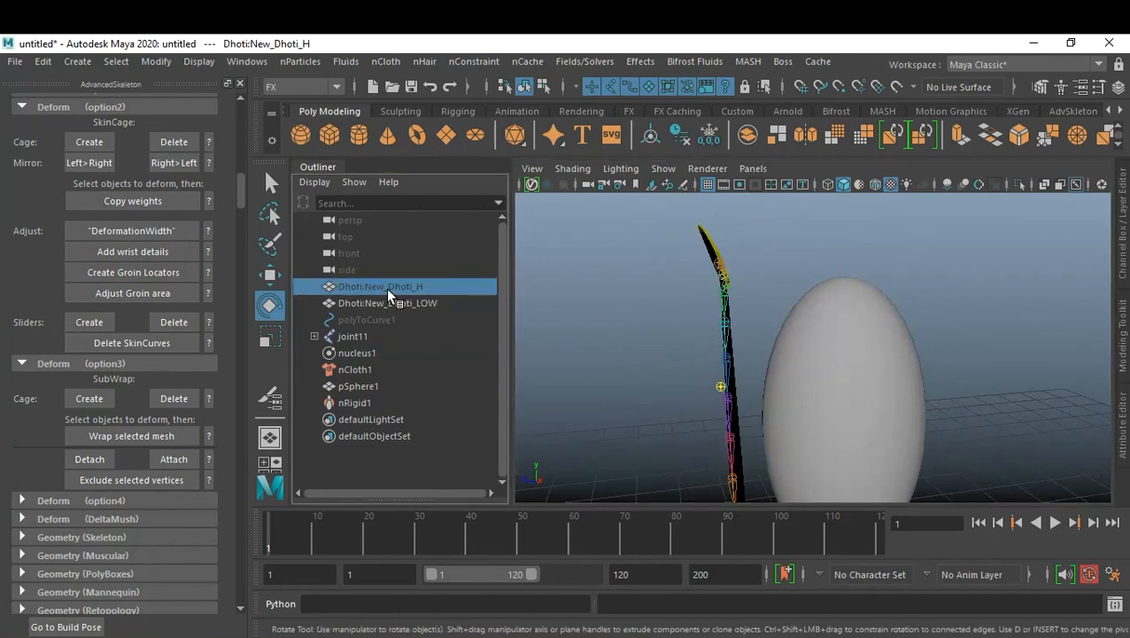
key("shift+h")
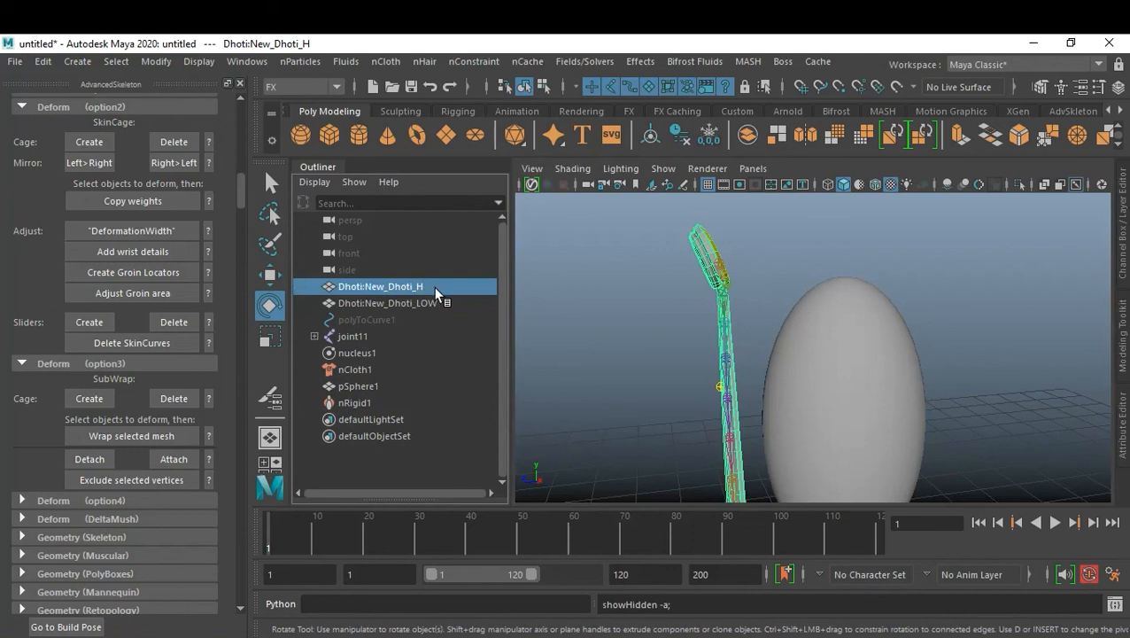
left_click(621, 333)
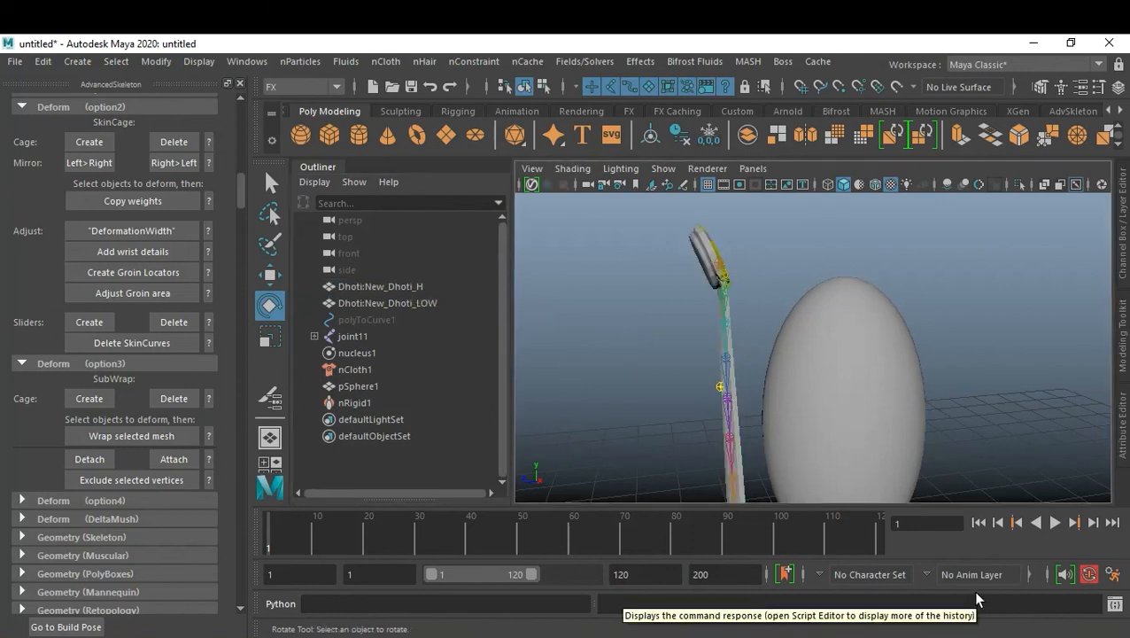
left_click(984, 636)
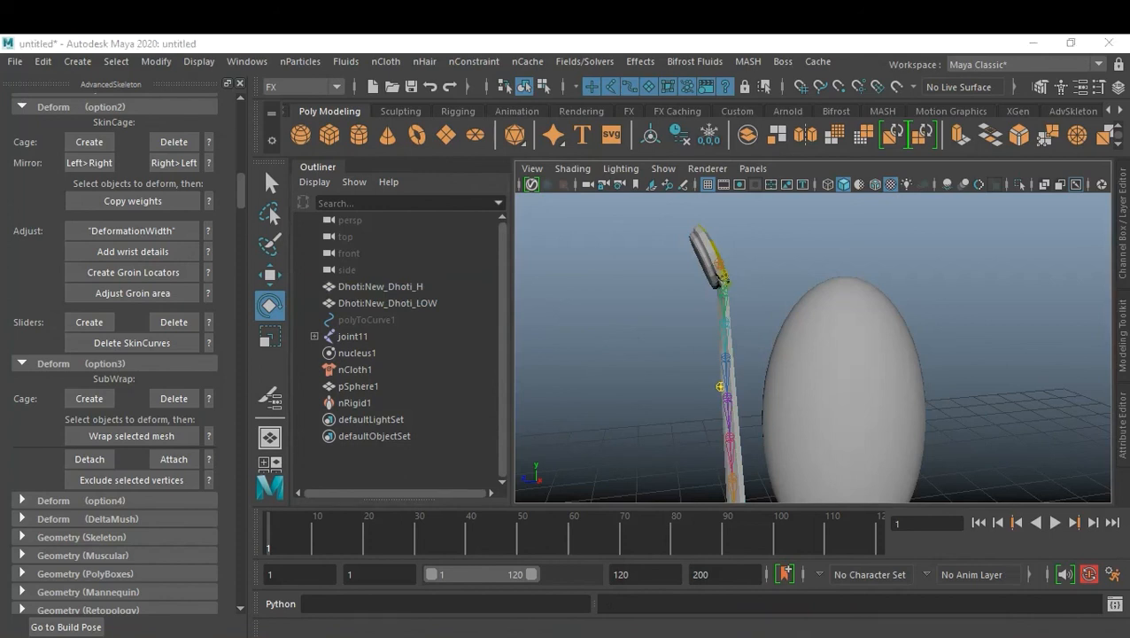
scroll(983, 636, "up", 4)
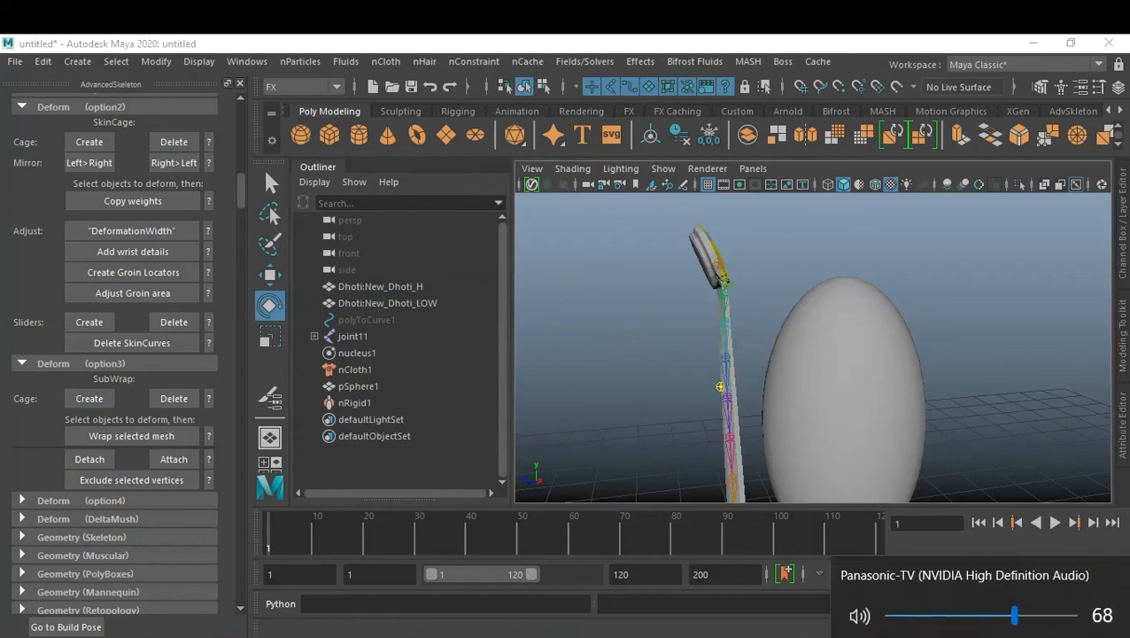
Create a Wrap deformer with default settings so Dhoti:New_Dhoti_LOW drives the high-resolution mesh Dhoti:New_Dhoti_H
left_click(1011, 401)
left_click(423, 285)
left_click(437, 303, "shift")
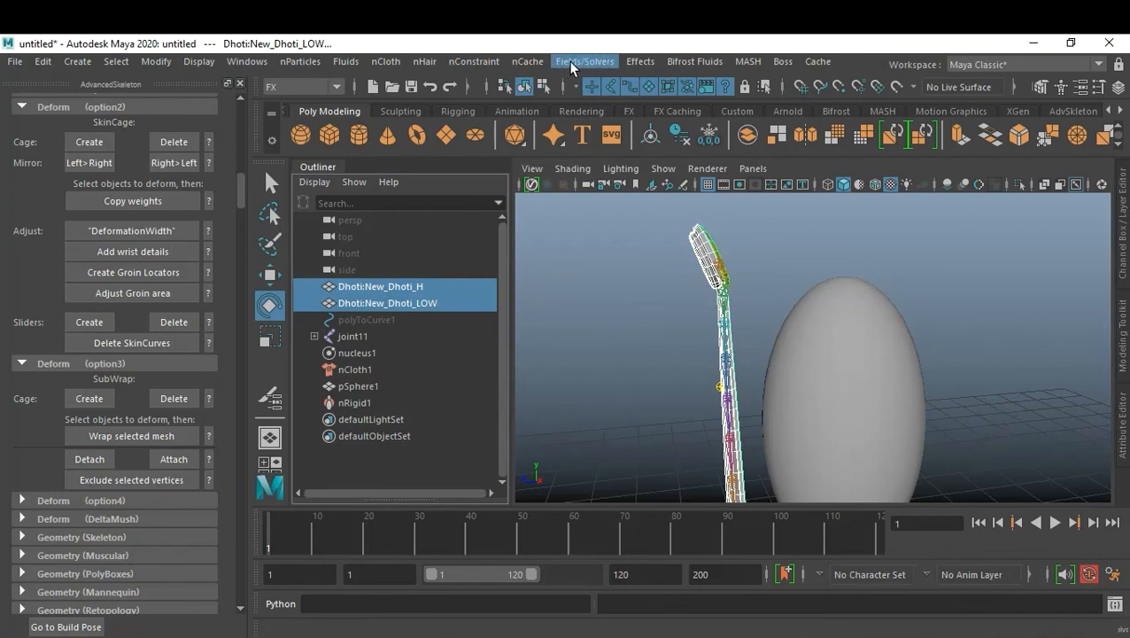
left_click(286, 81)
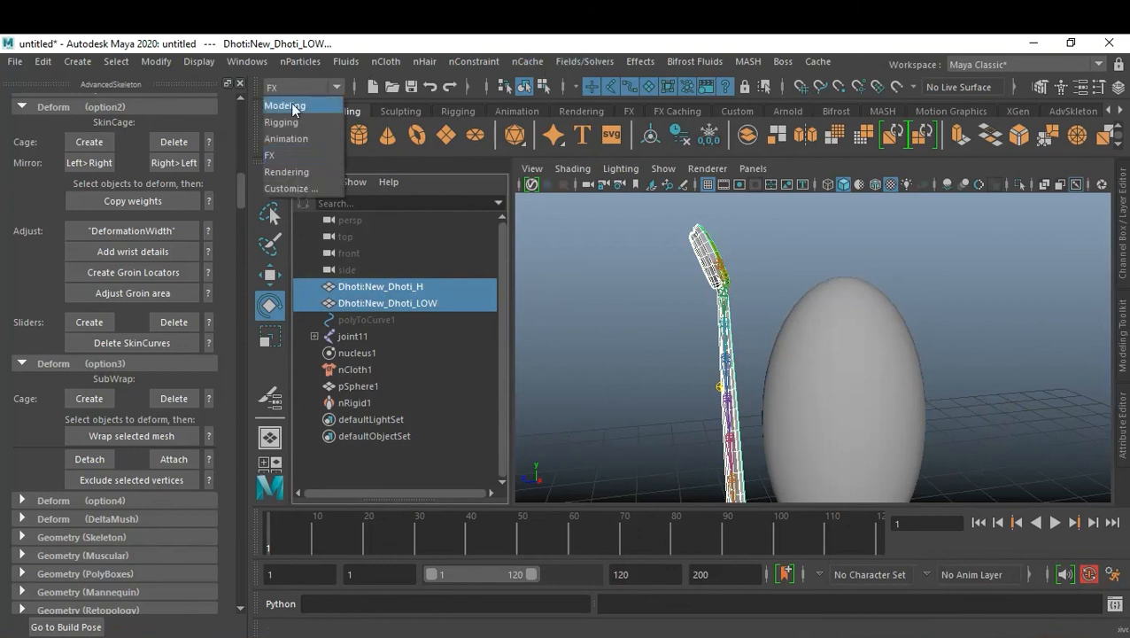
left_click(285, 103)
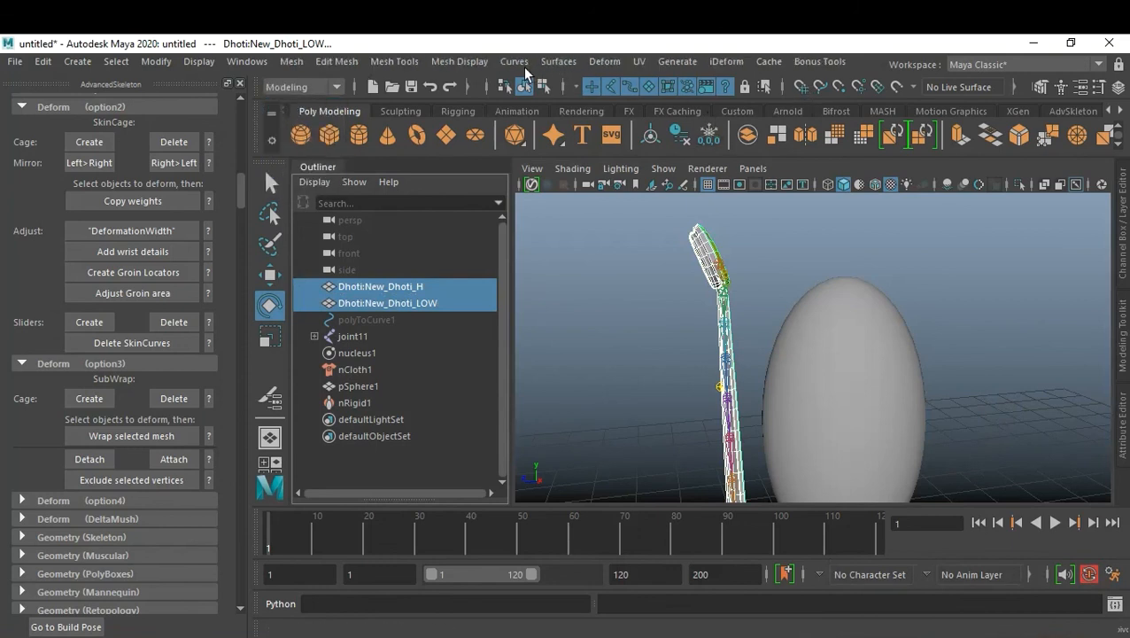
left_click(594, 62)
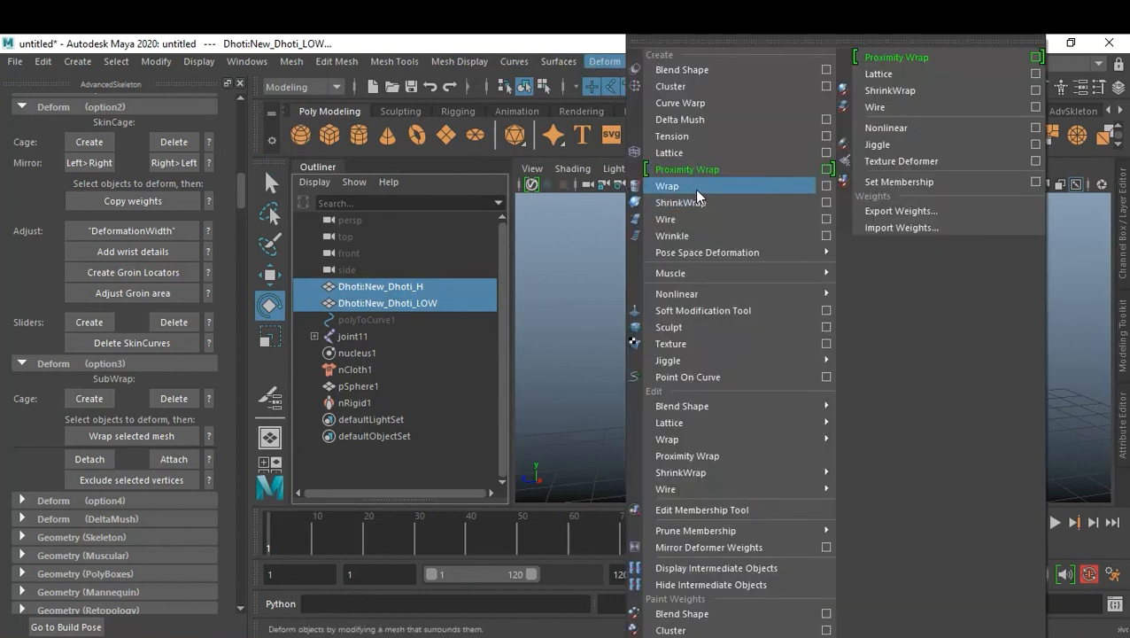
left_click(827, 186)
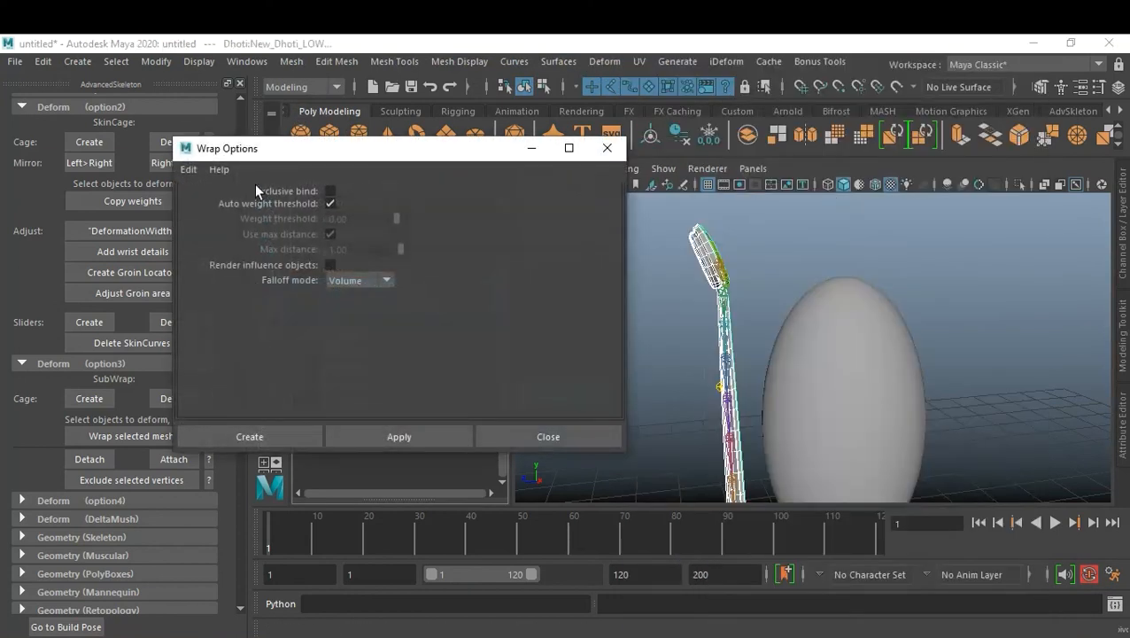
left_click(192, 168)
left_click(213, 200)
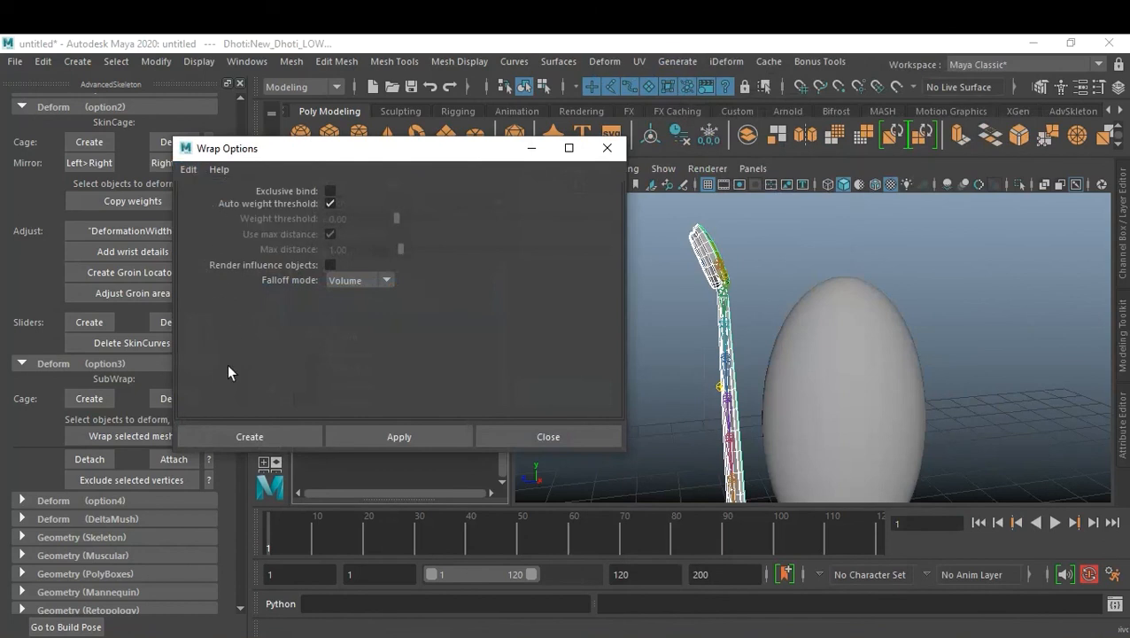
left_click(263, 434)
left_click(648, 423)
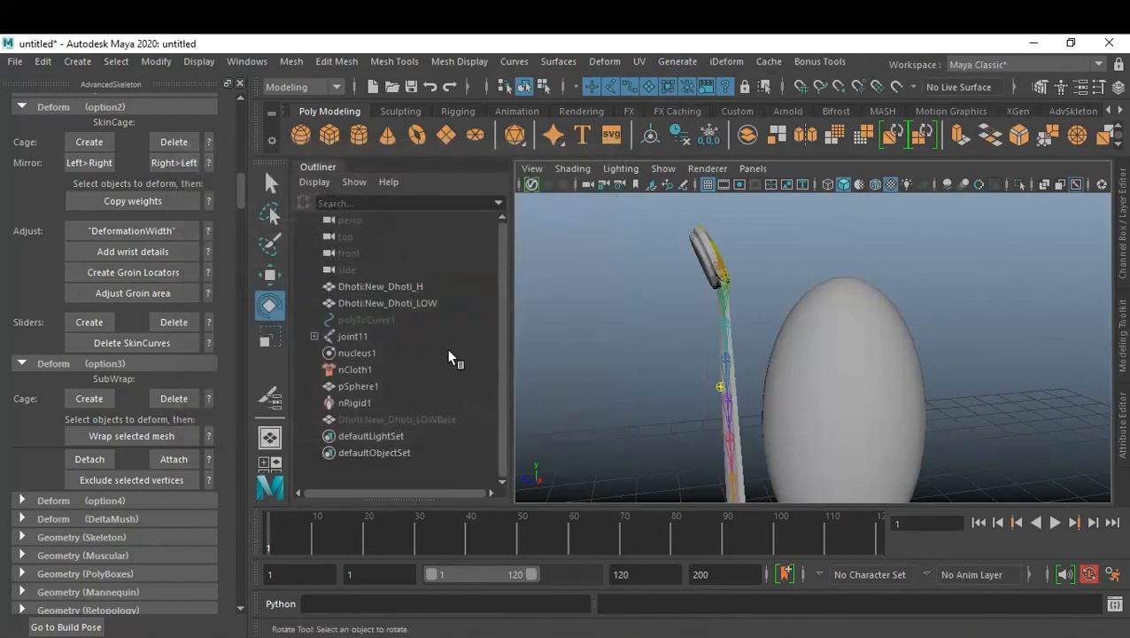
Hide Dhoti:New_Dhoti_LOW and play the simulation from frame 1 to check how the wrapped high-resolution dhoti deforms
left_click(424, 301)
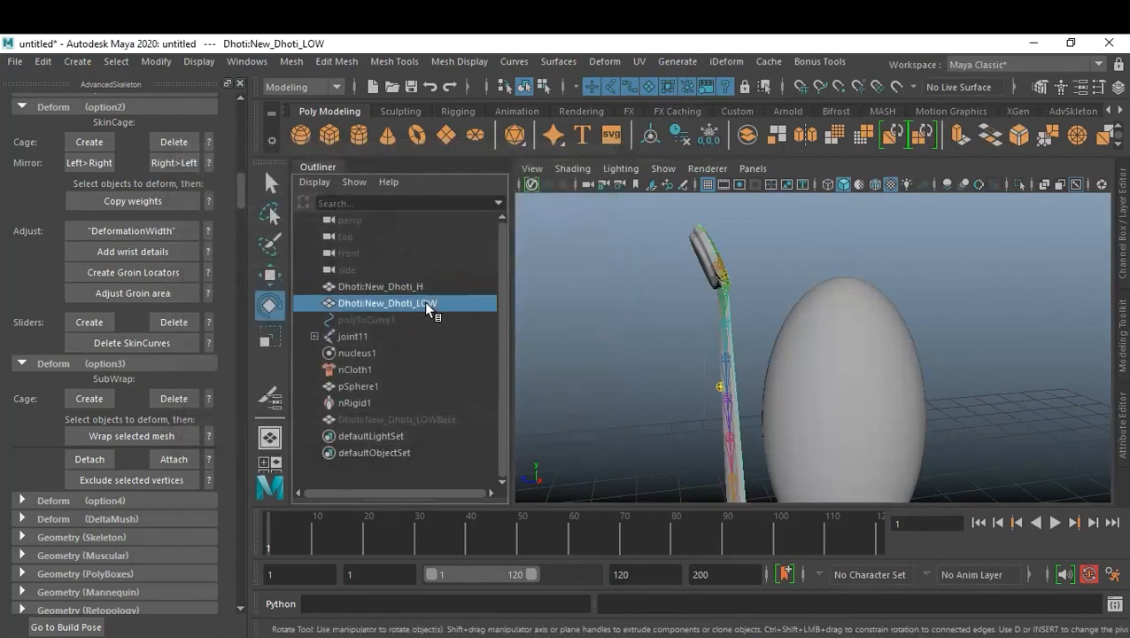
key("ctrl+h")
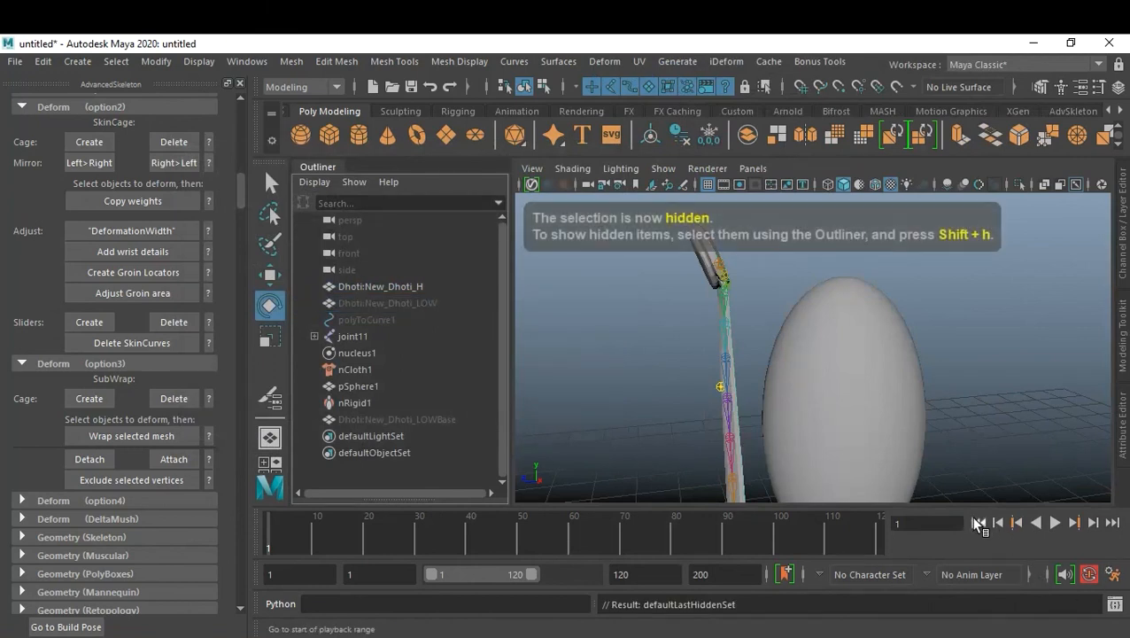
left_click(1056, 522)
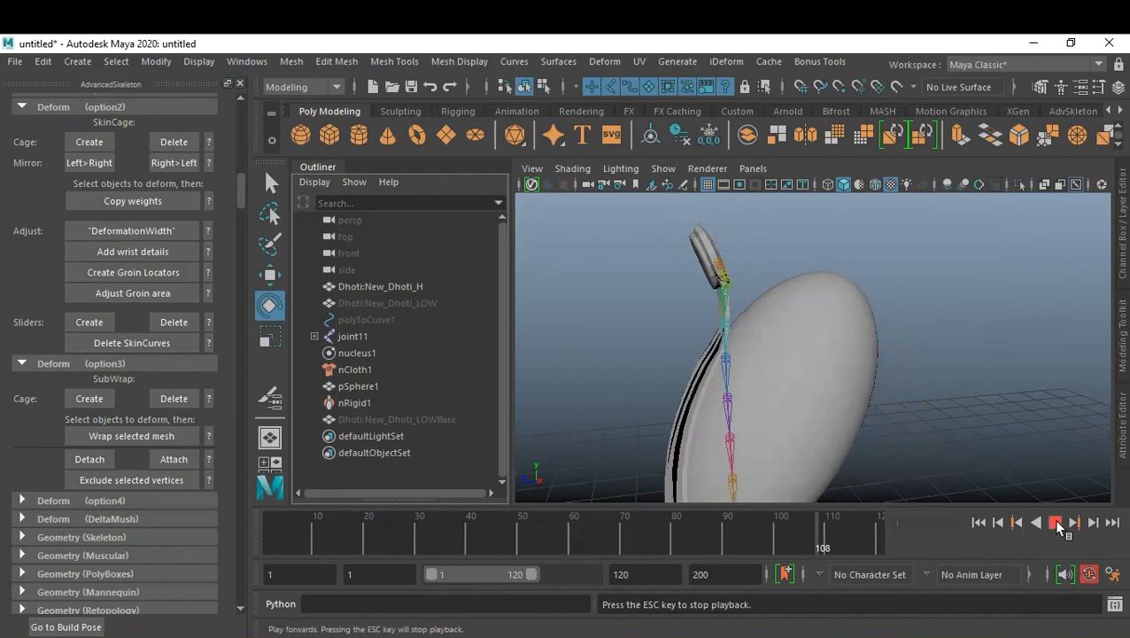
left_click(1057, 523)
left_click_drag(883, 429, 836, 403, "alt")
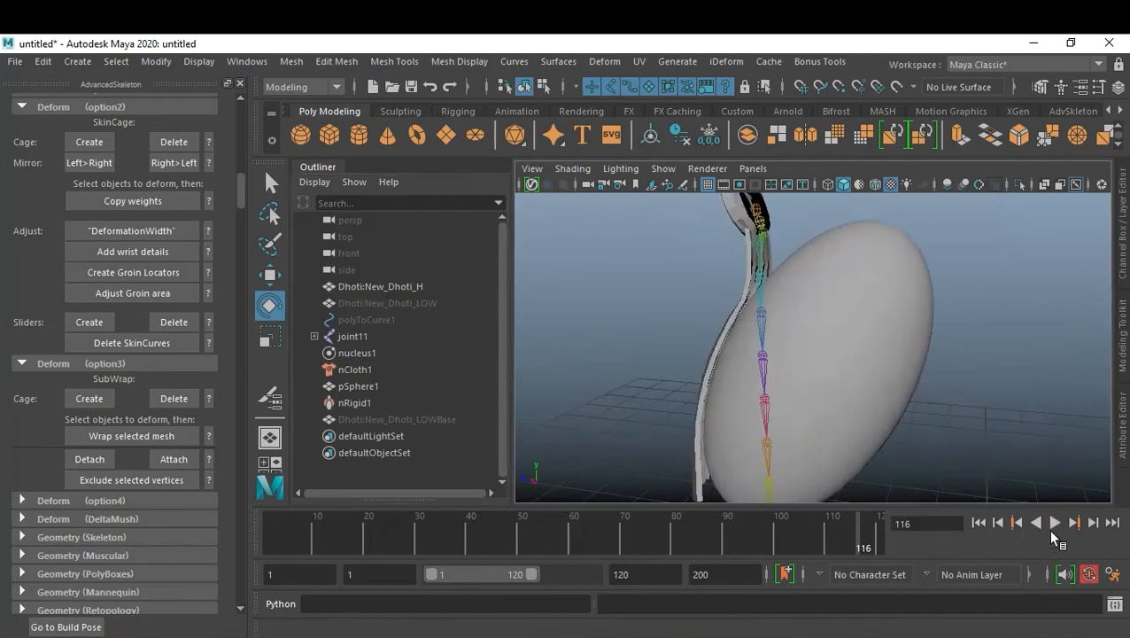
Continue the playback and examine the high-resolution dhoti mesh against the sphere from other sides
left_click(1054, 523)
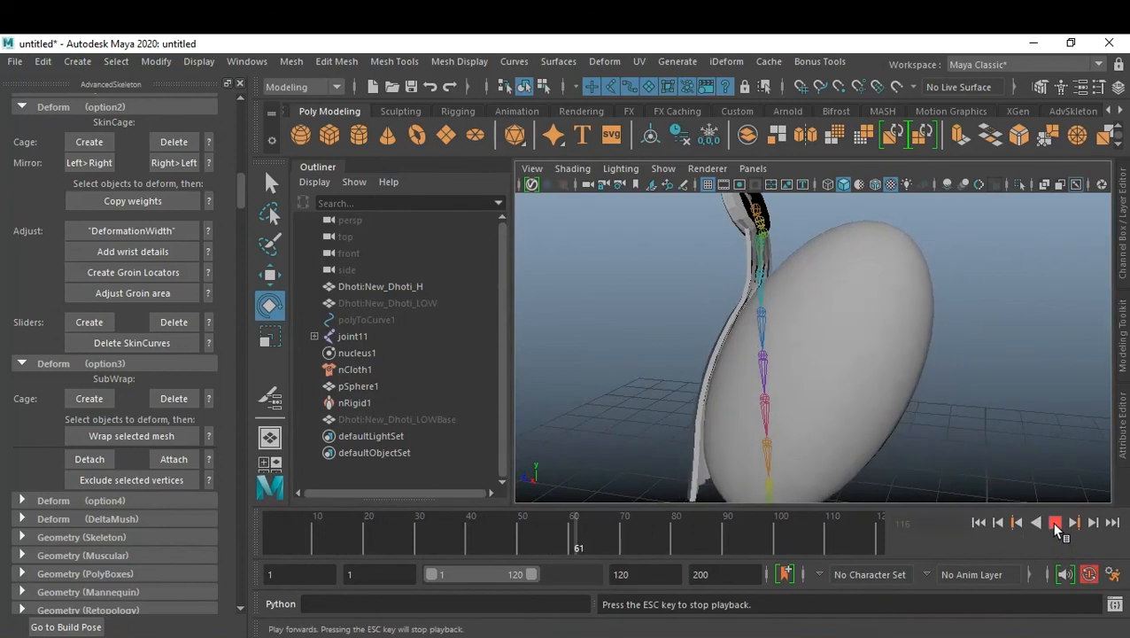
left_click(1054, 522)
left_click_drag(746, 436, 807, 345, "alt")
left_click(748, 329)
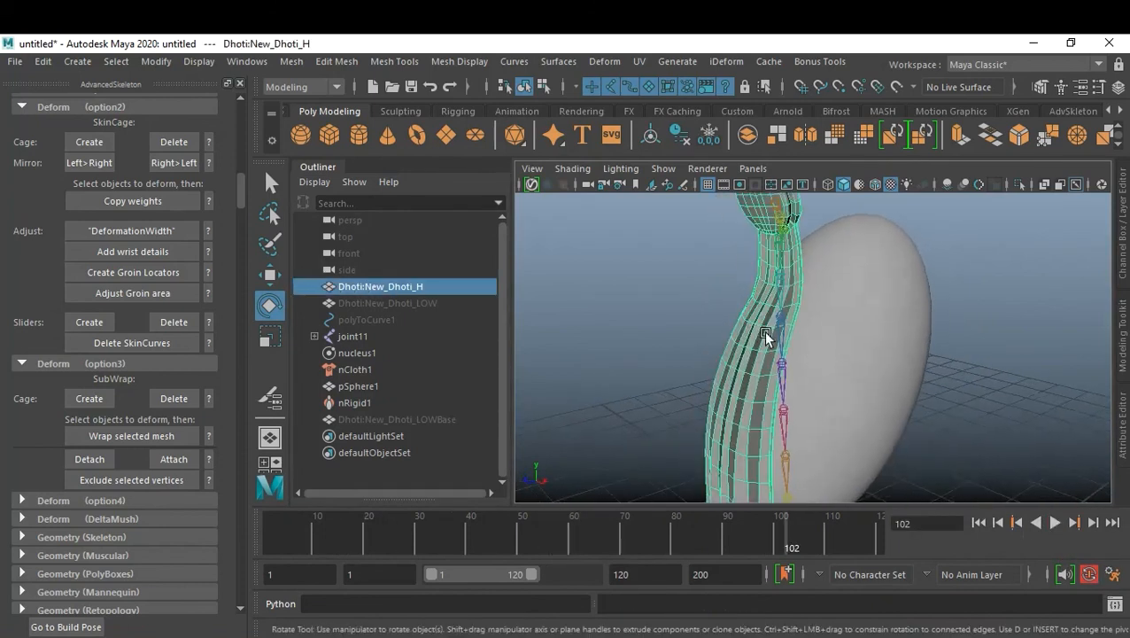
left_click(949, 383)
left_click_drag(941, 373, 902, 371, "alt")
Replay the simulation from frame 1 to check the whole high-resolution dhoti colliding with the sphere
left_click(977, 523)
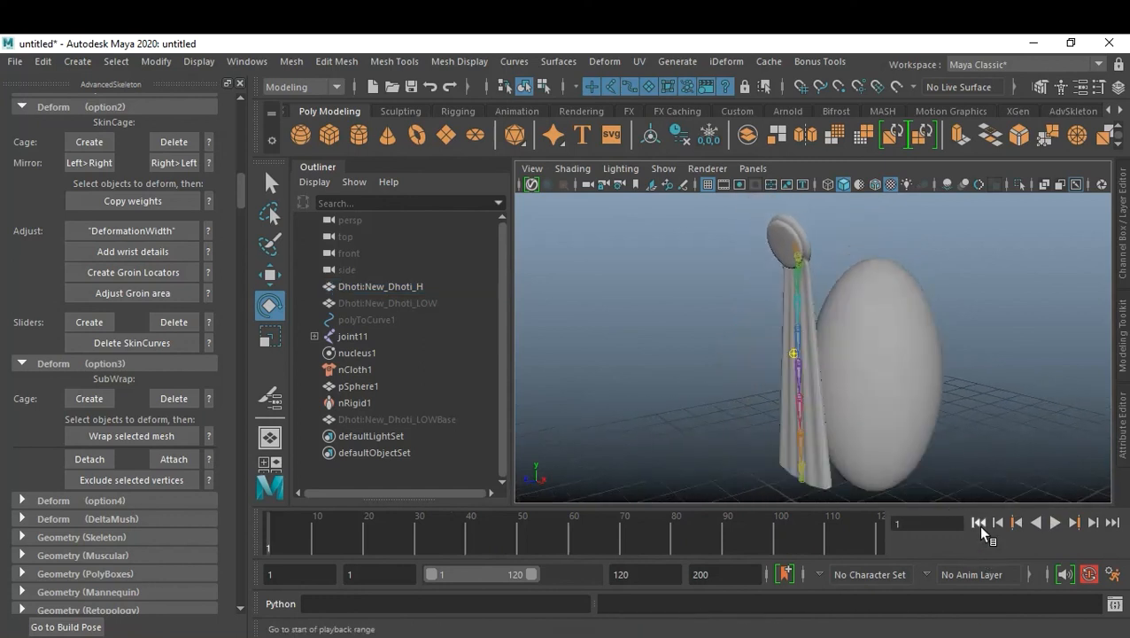
left_click(1054, 523)
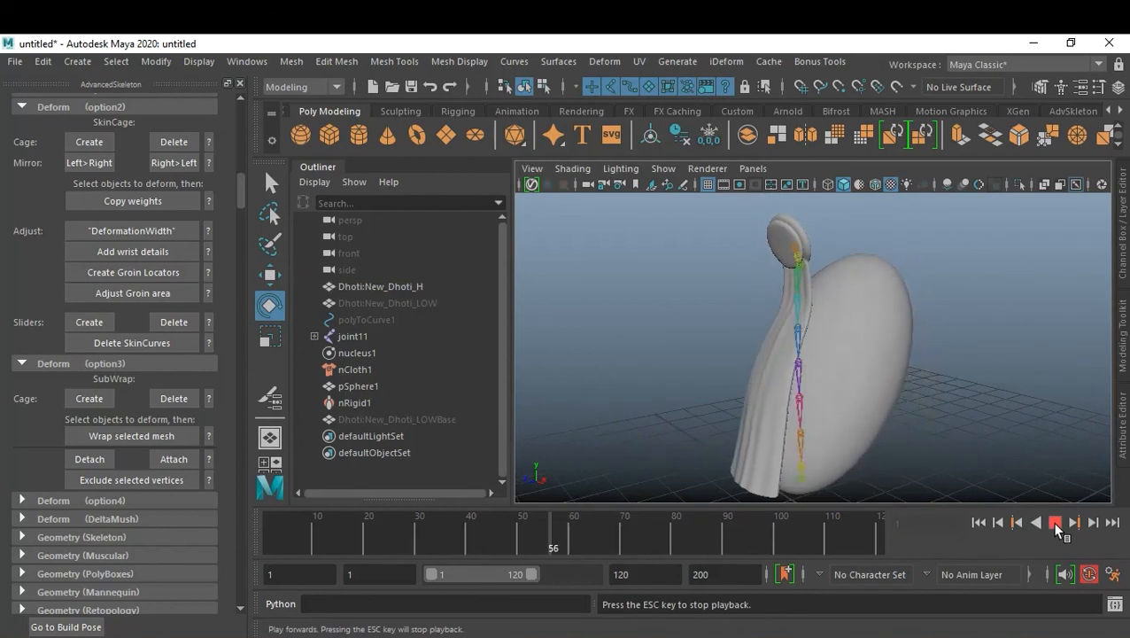
left_click(1055, 522)
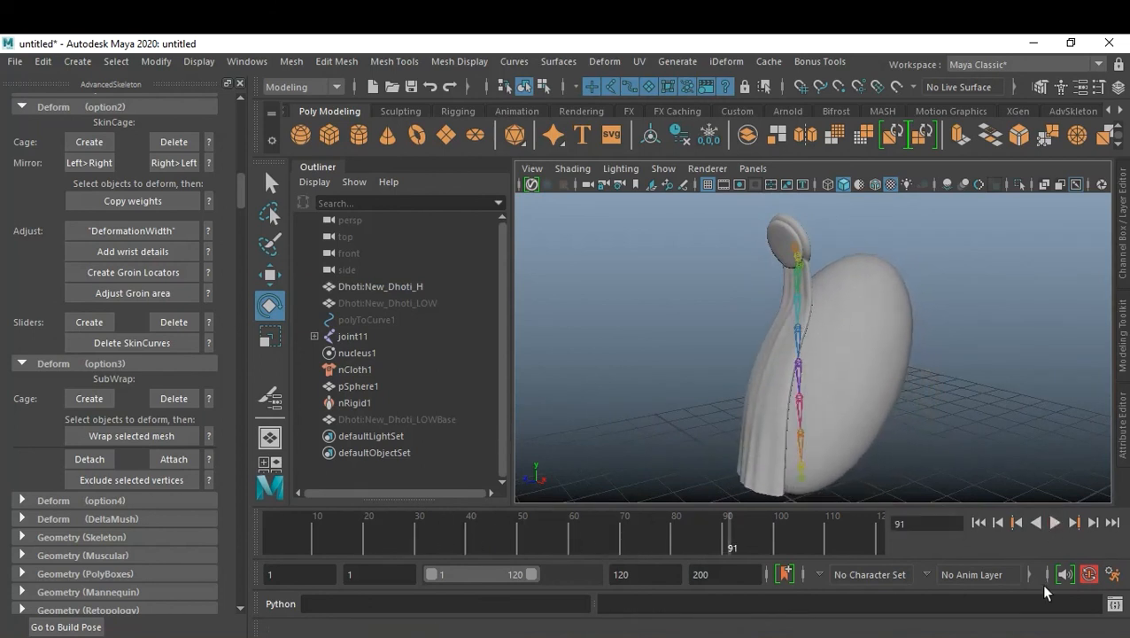